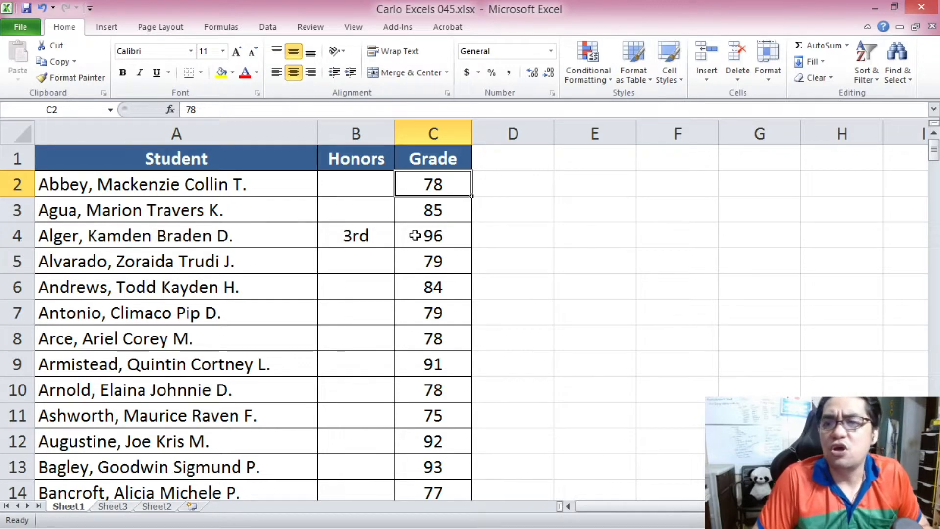
Sort the whole student list by grade from highest to lowest.
key("ctrl+a")
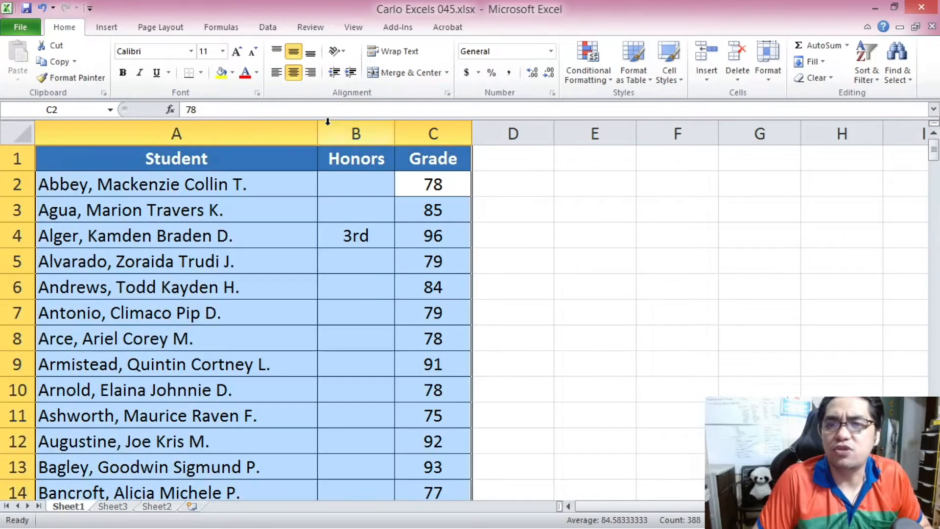
left_click(268, 28)
left_click(309, 28)
left_click(279, 27)
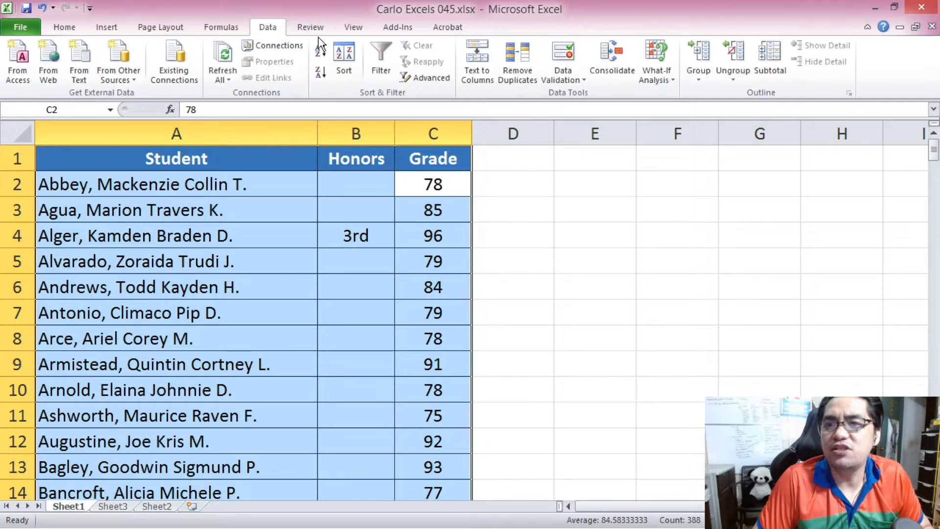
left_click(325, 68)
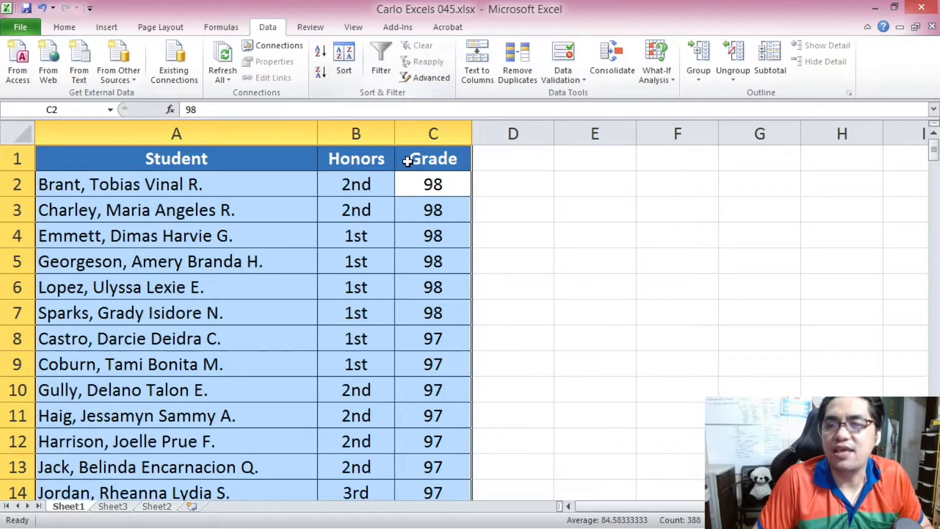
Re-sort the whole student list by the Honors column in ascending order.
left_click(421, 191)
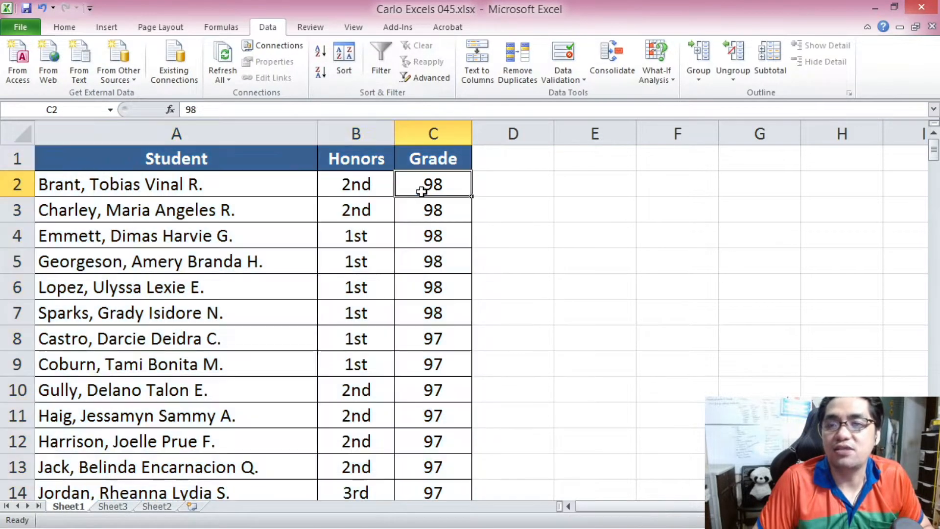
scroll(382, 191, "down", 1)
scroll(381, 191, "up", 1)
left_click(382, 192)
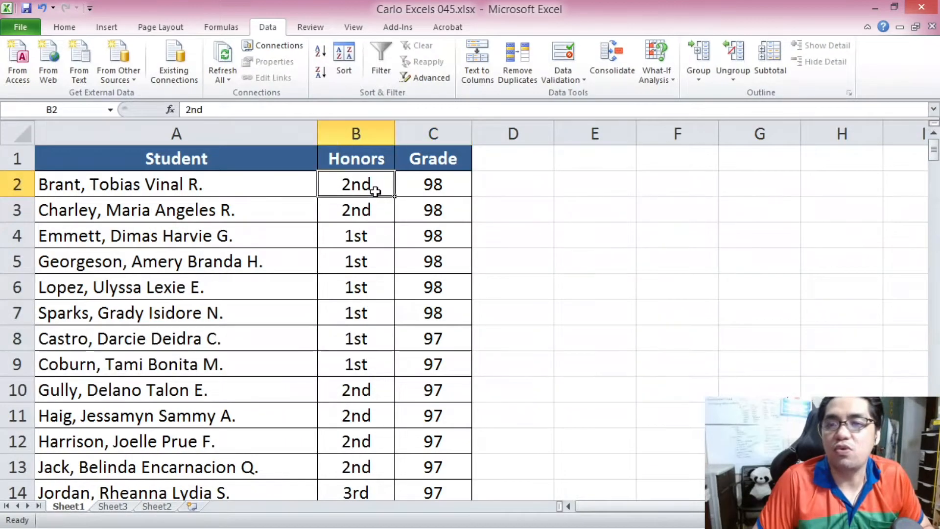
key("ctrl+a")
left_click(319, 56)
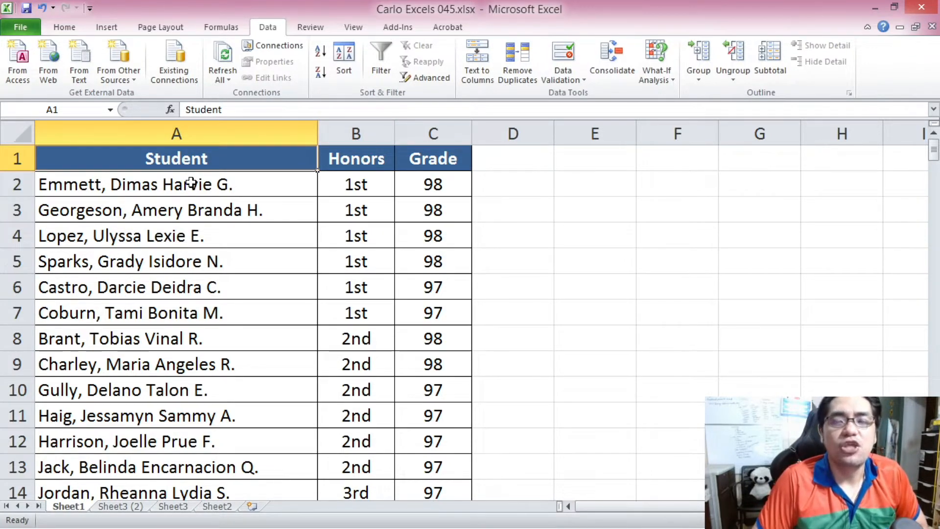
Examine the student lists and the empty ranking tables on the Sheet3 (2) and Sheet3 sheets.
left_click(133, 507)
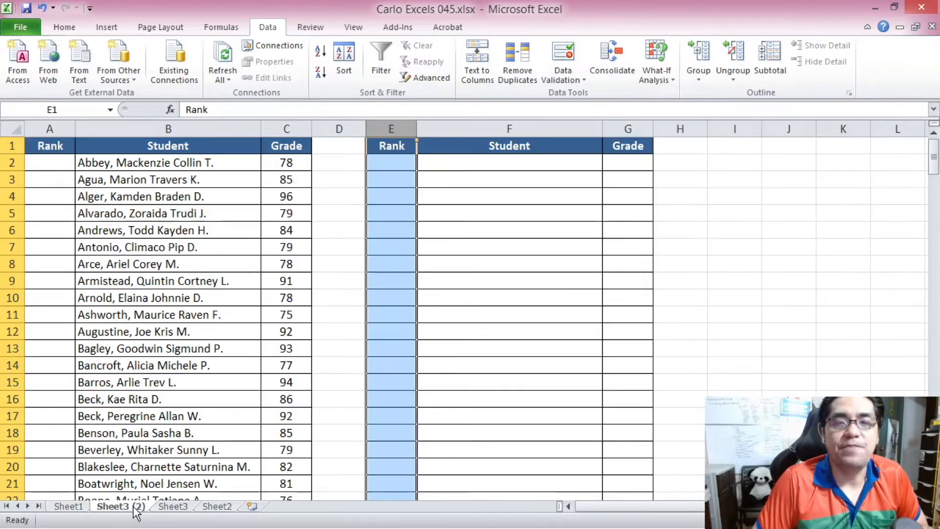
left_click(145, 196)
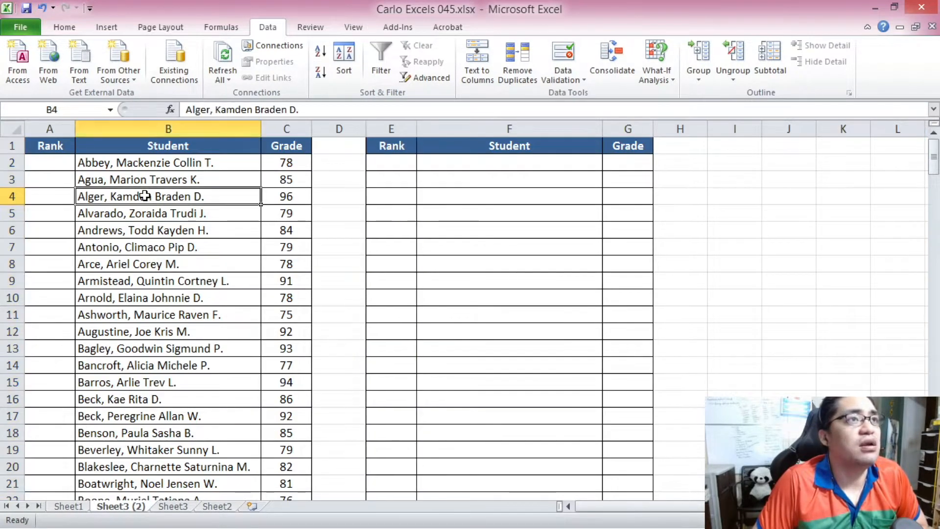
scroll(145, 197, "up", 1)
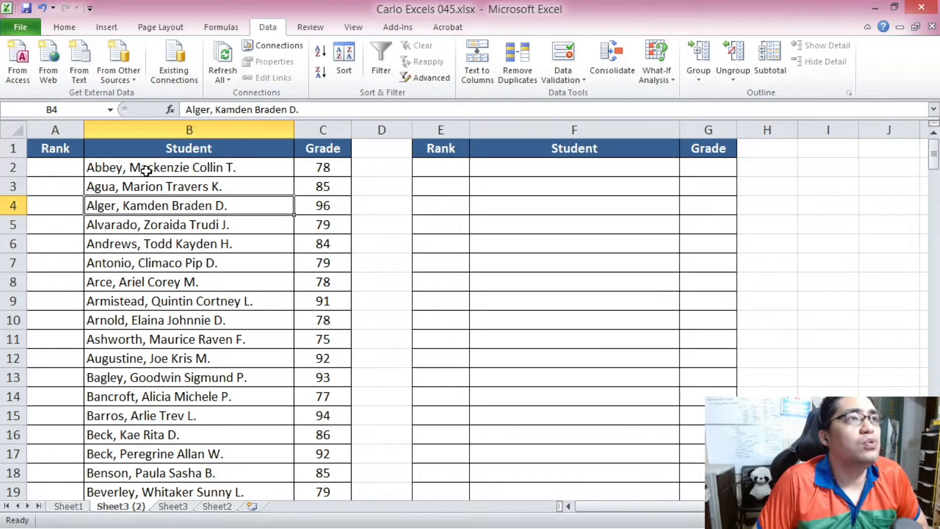
left_click_drag(146, 168, 329, 296)
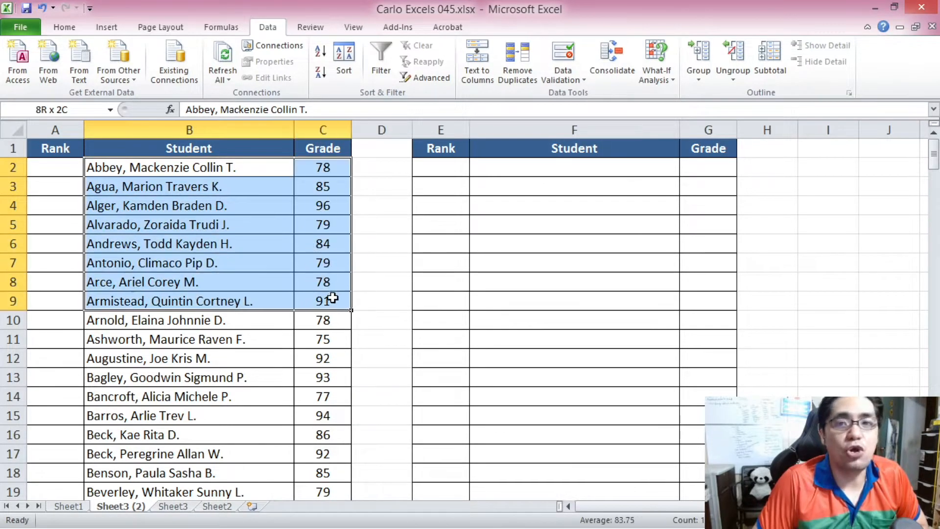
left_click_drag(209, 164, 326, 356)
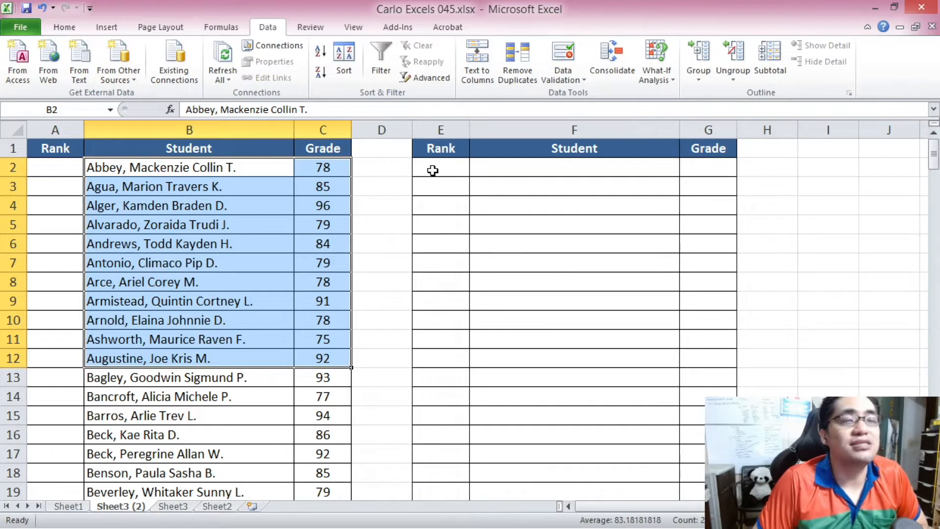
left_click_drag(432, 170, 708, 381)
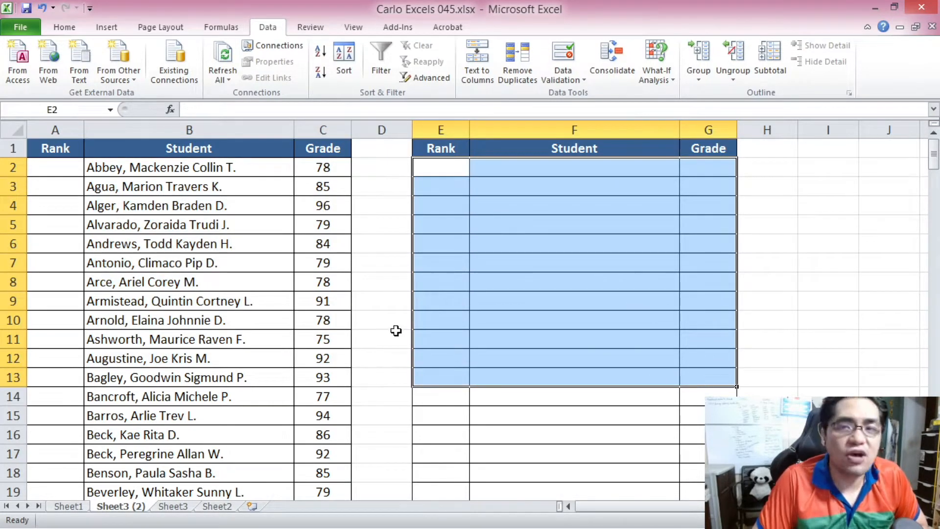
left_click(180, 241)
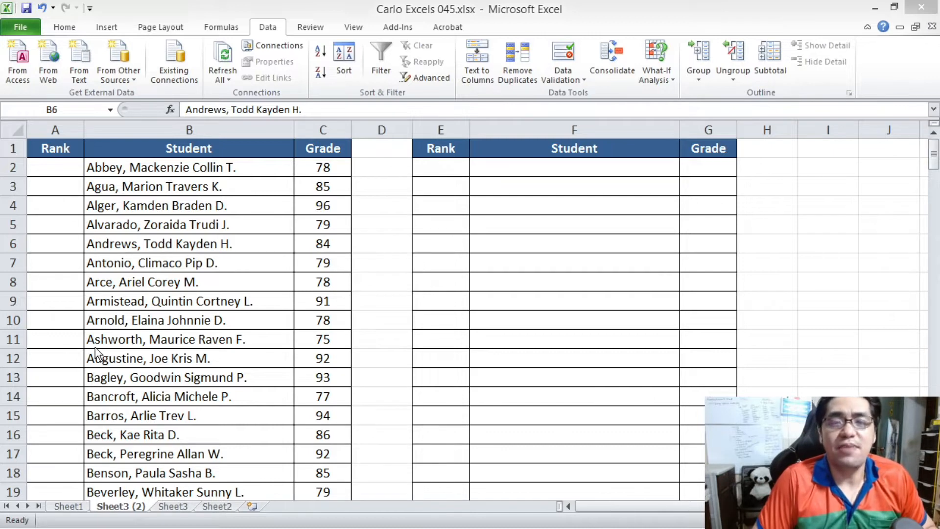
left_click(64, 197)
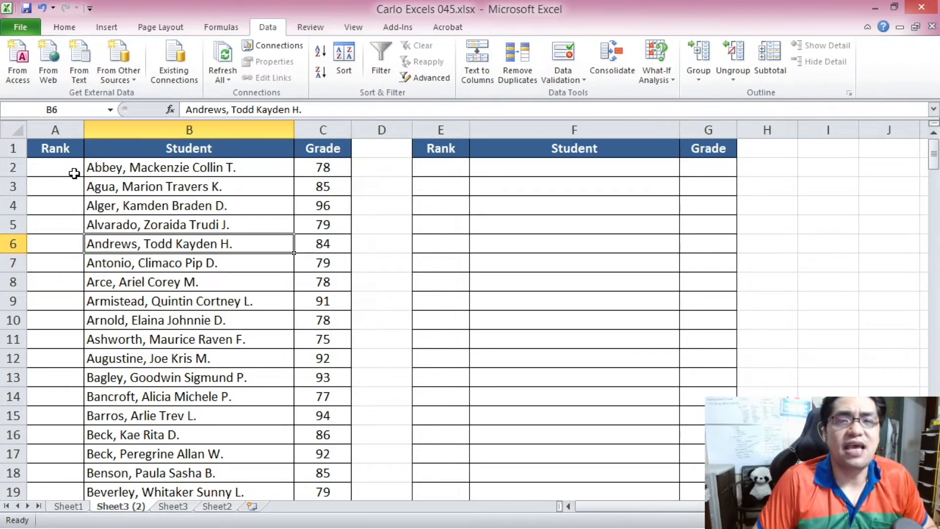
left_click(74, 173)
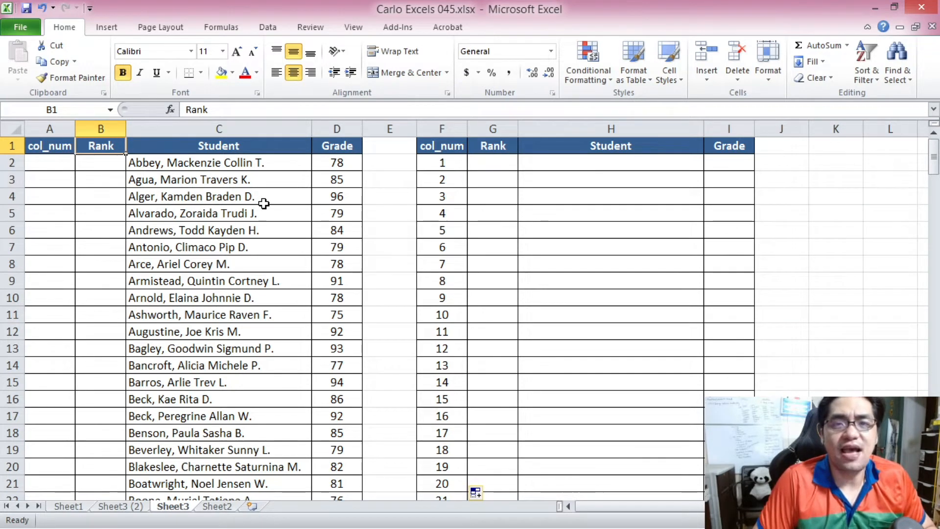
left_click(218, 165)
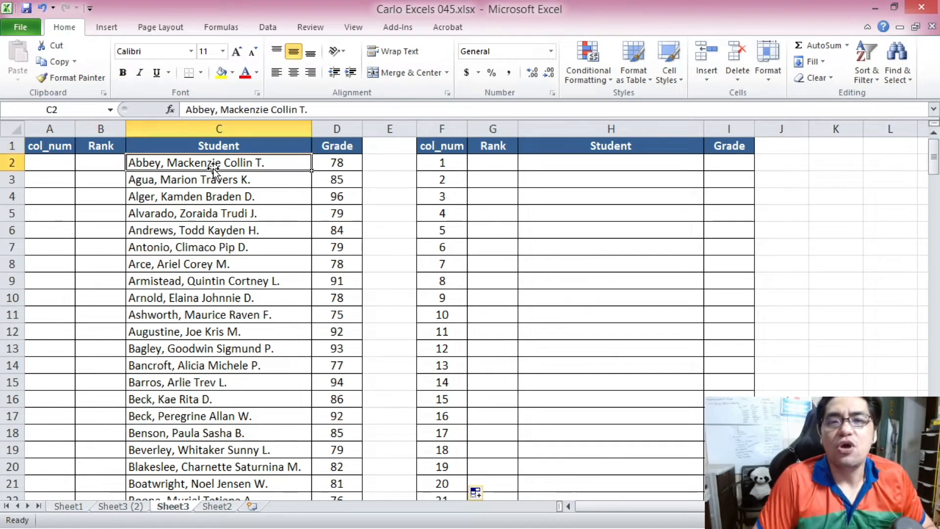
left_click_drag(111, 164, 315, 366)
left_click_drag(108, 161, 117, 353)
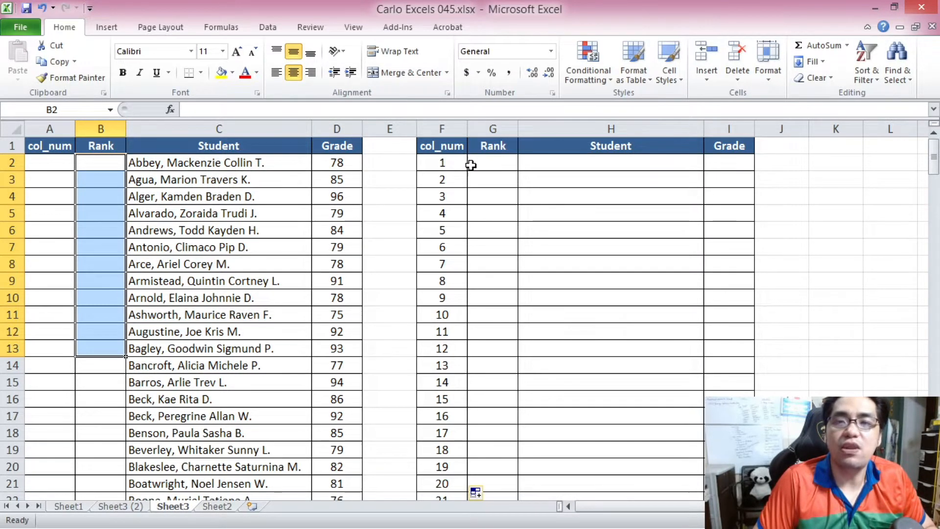
left_click_drag(442, 163, 746, 346)
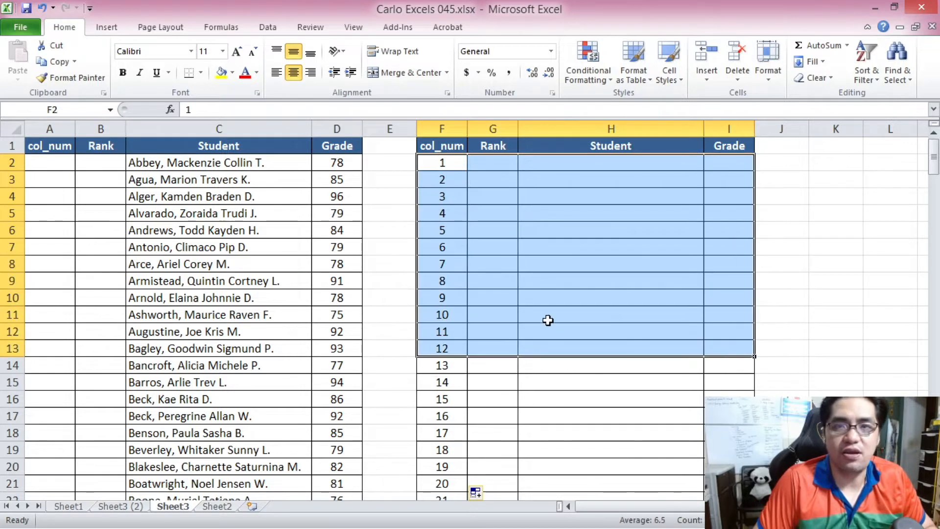
Enter a RANK formula in B2 ranking D2 within D2:D201 in descending order (order 0).
left_click(94, 162)
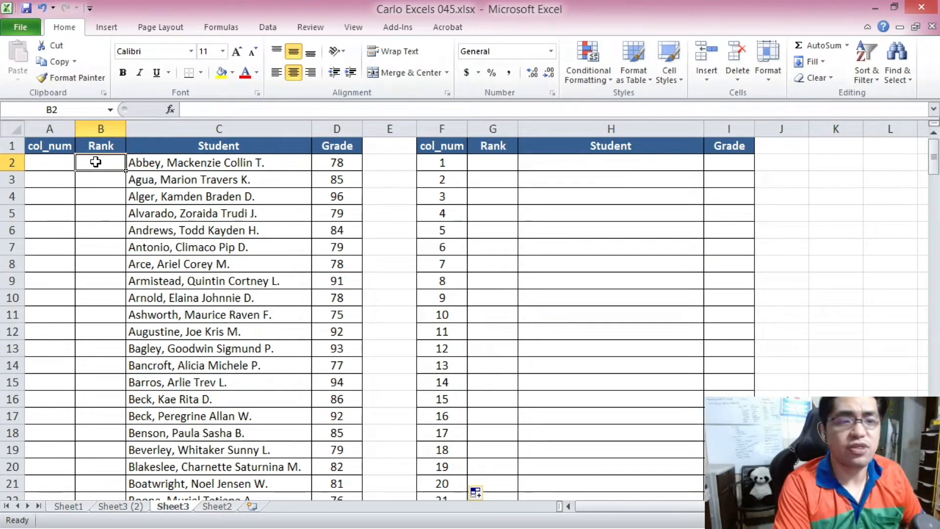
type("=RANK(")
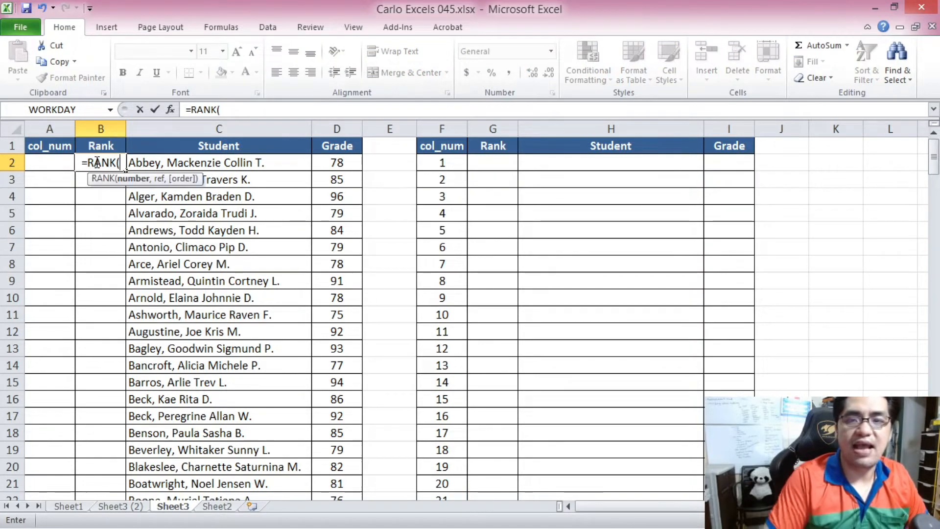
left_click(336, 162)
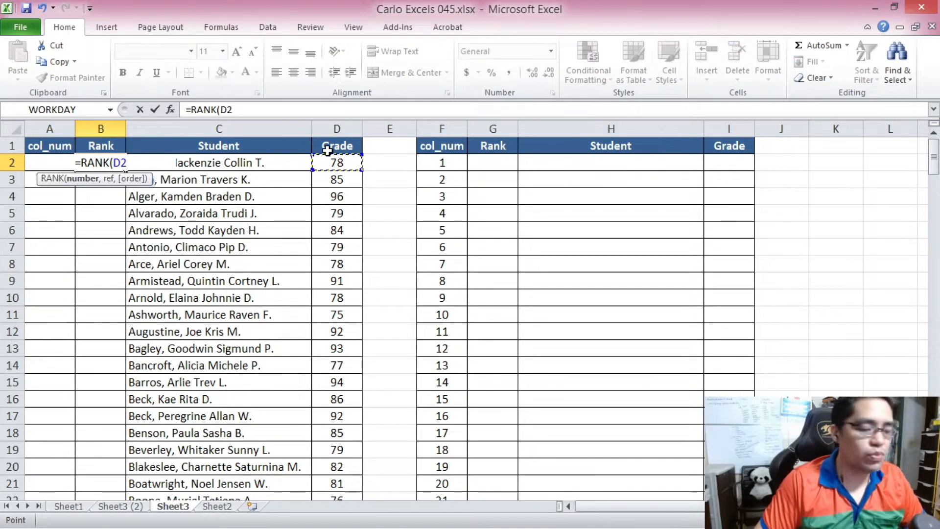
type(",")
left_click_drag(341, 161, 337, 417)
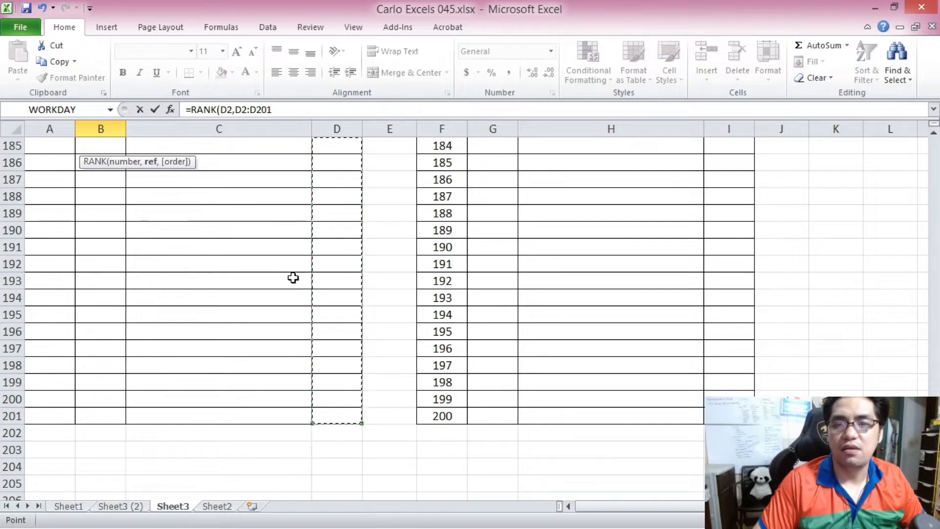
left_click(275, 109)
type(",")
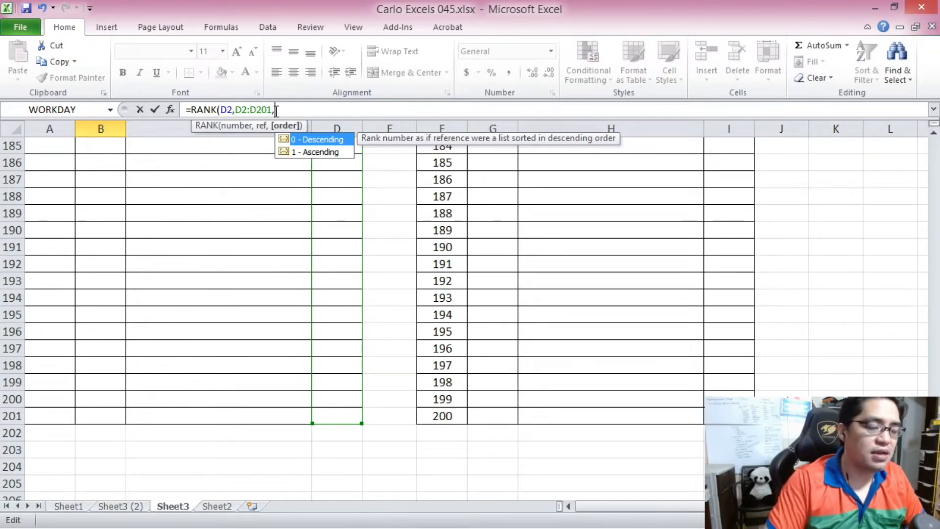
type("0")
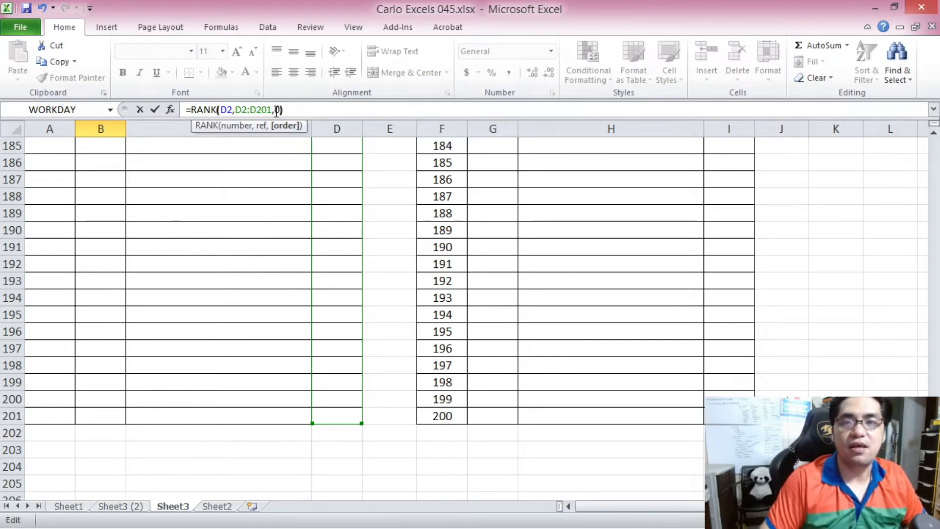
type(")")
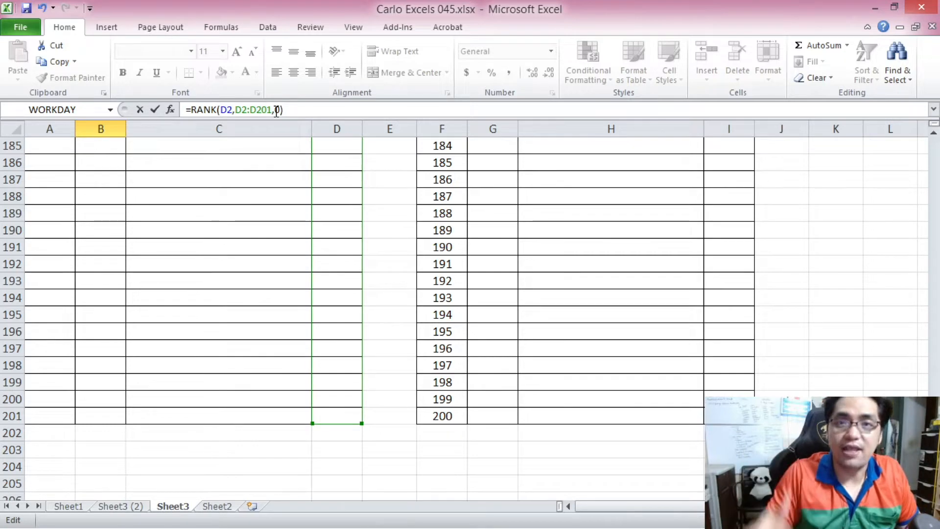
Make the formula's ranking range absolute as $D$2:$D$201 and confirm it.
scroll(105, 149, "up", 20)
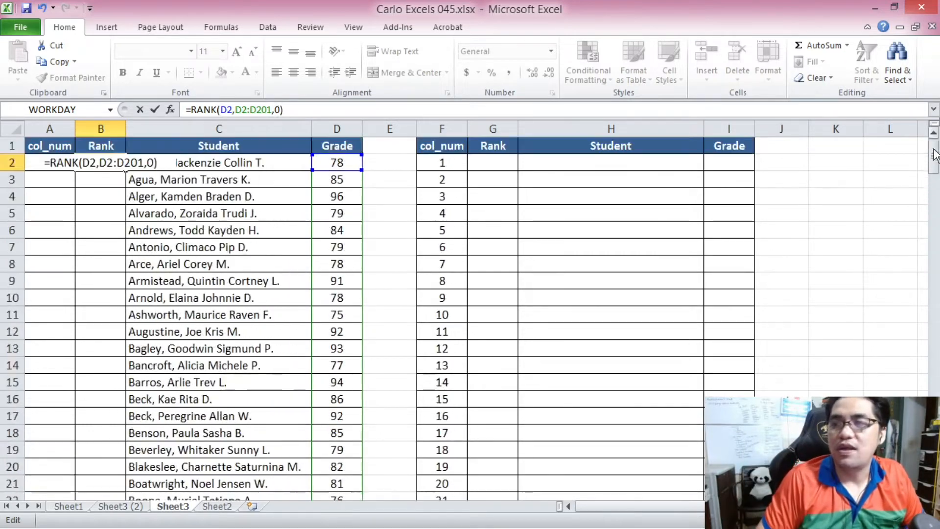
left_click(242, 109)
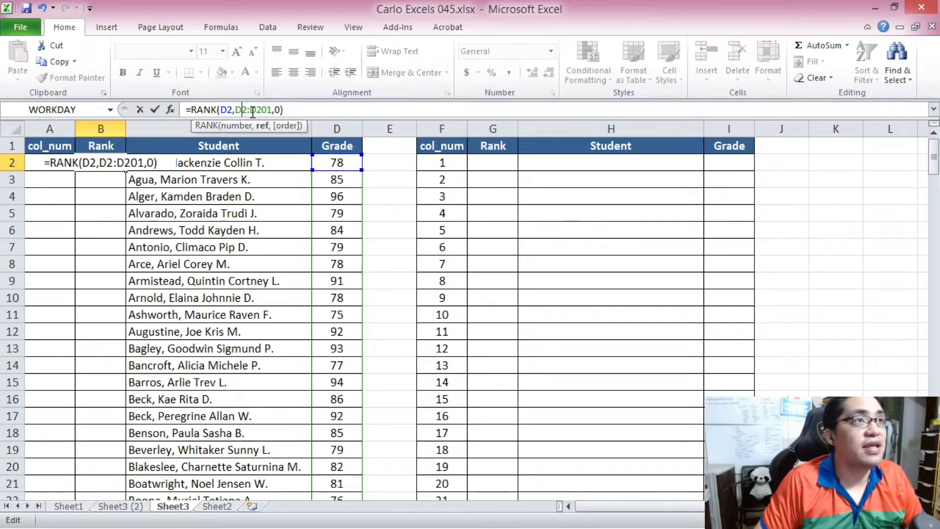
left_click_drag(235, 110, 282, 110)
key("F4")
key("F4")
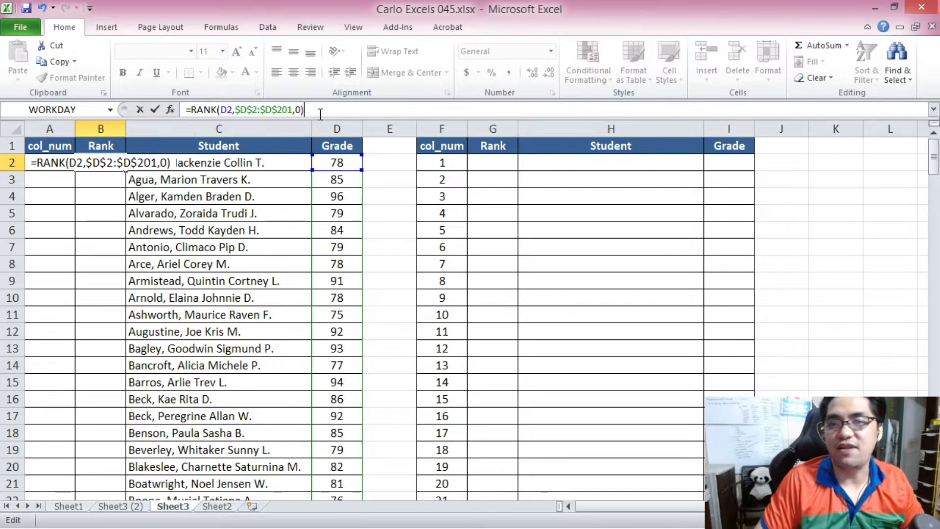
key("Return")
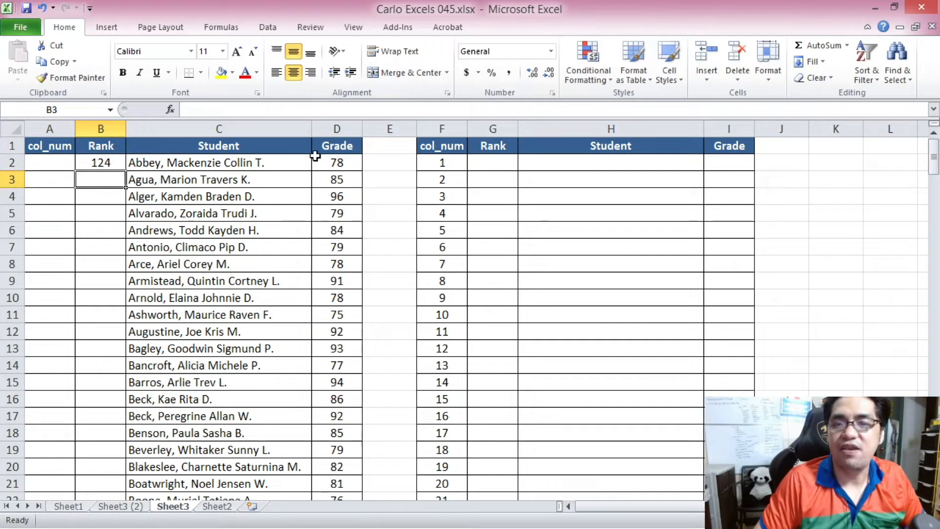
Copy the B2 rank formula down the Rank column through row 201.
left_click(102, 162)
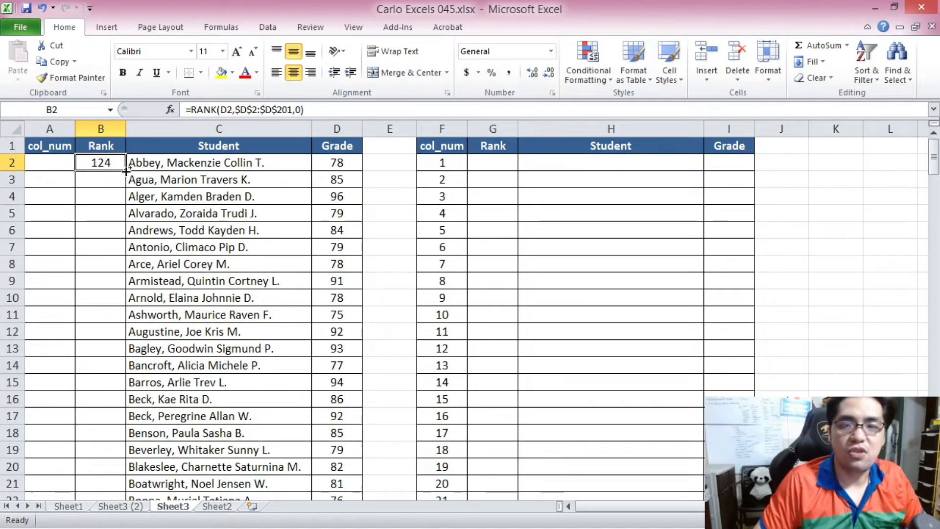
key("ctrl+c")
left_click_drag(933, 157, 933, 431)
left_click(110, 488, "shift")
key("ctrl+v")
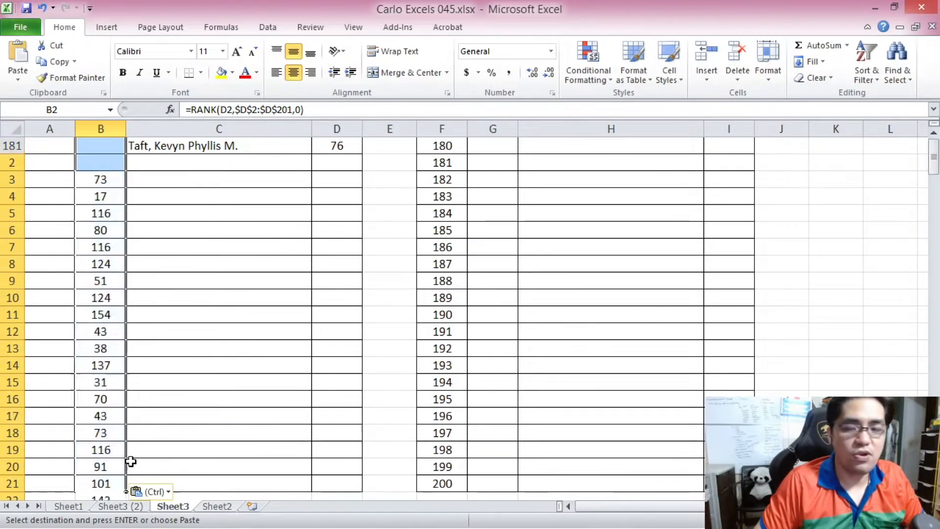
Examine the rank results below the last student, in rows 182 to 201 where the grade cells are empty.
scroll(152, 417, "down", 10)
scroll(153, 417, "down", 20)
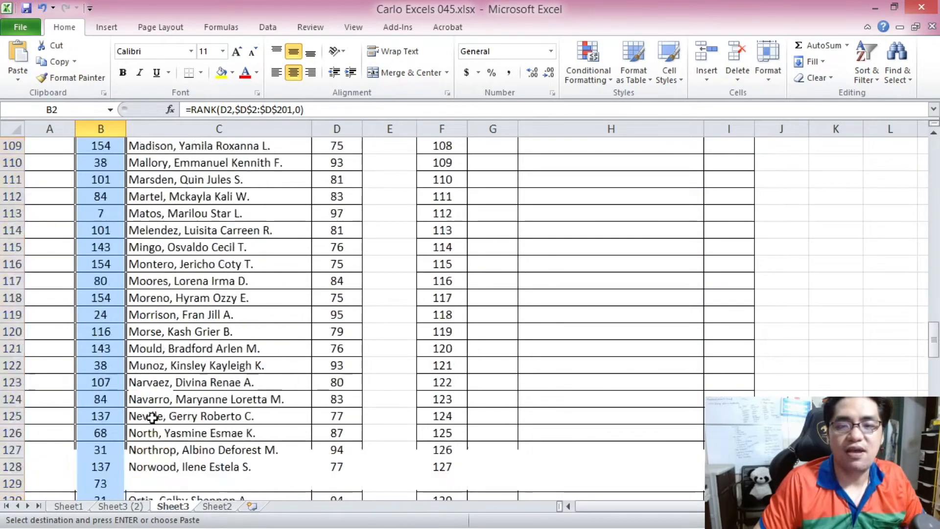
scroll(152, 417, "down", 2)
left_click(100, 280)
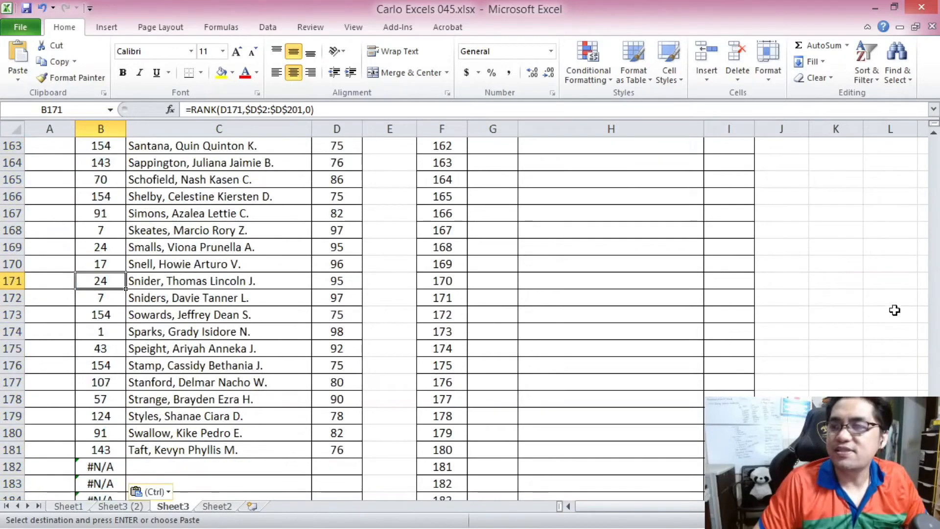
scroll(93, 357, "down", 6)
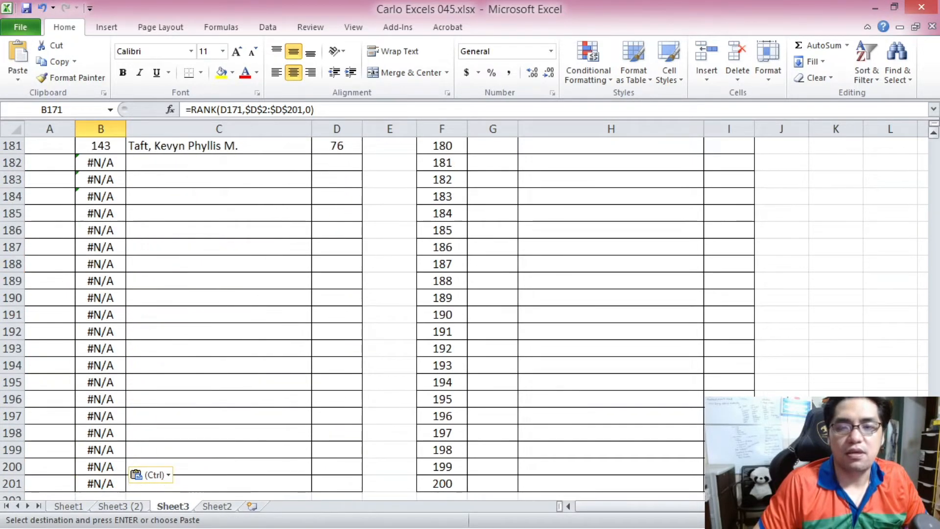
left_click_drag(101, 163, 98, 304)
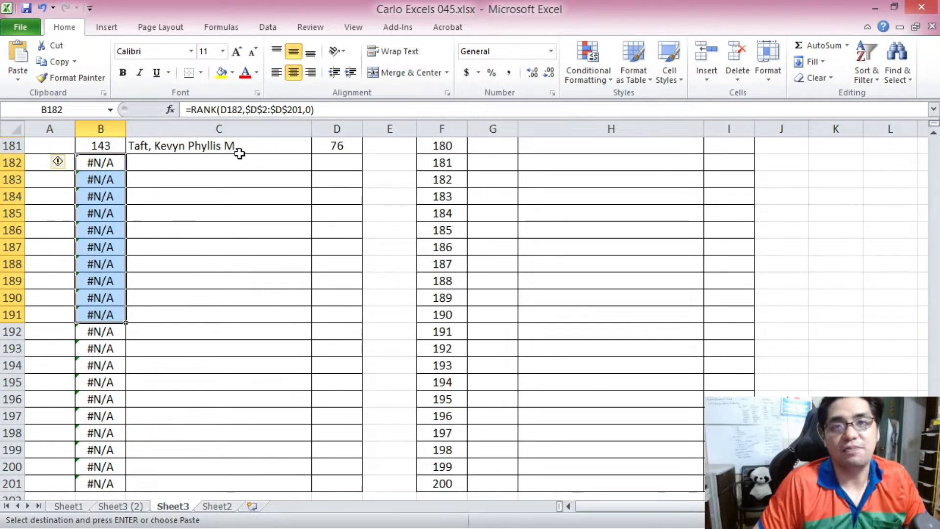
left_click(118, 163)
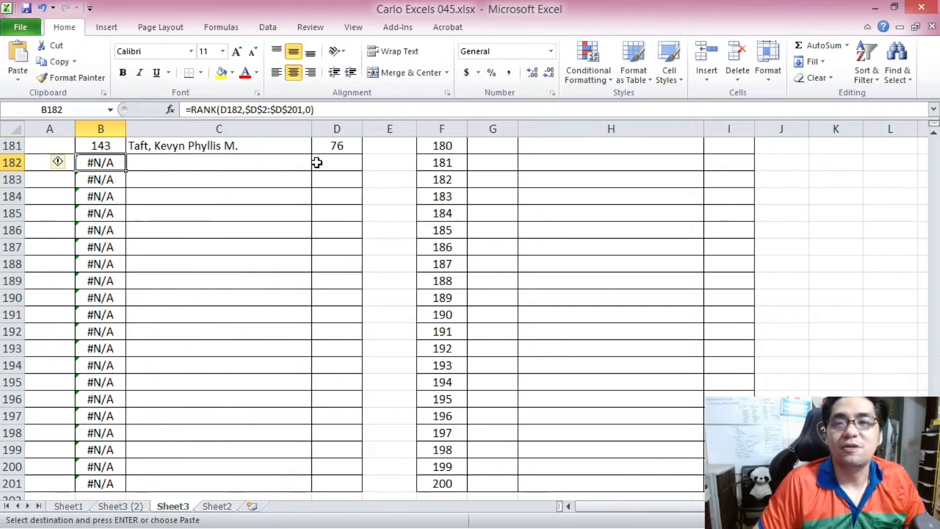
left_click(336, 161)
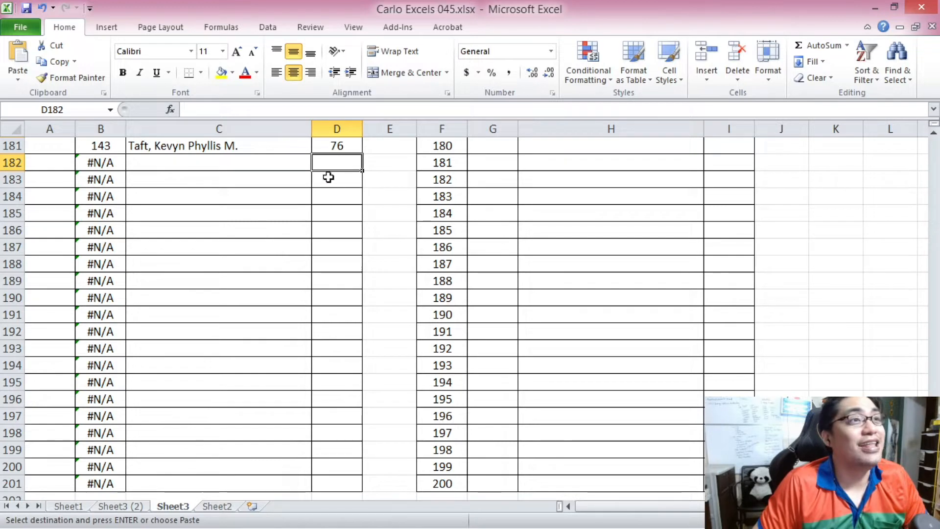
left_click(113, 164)
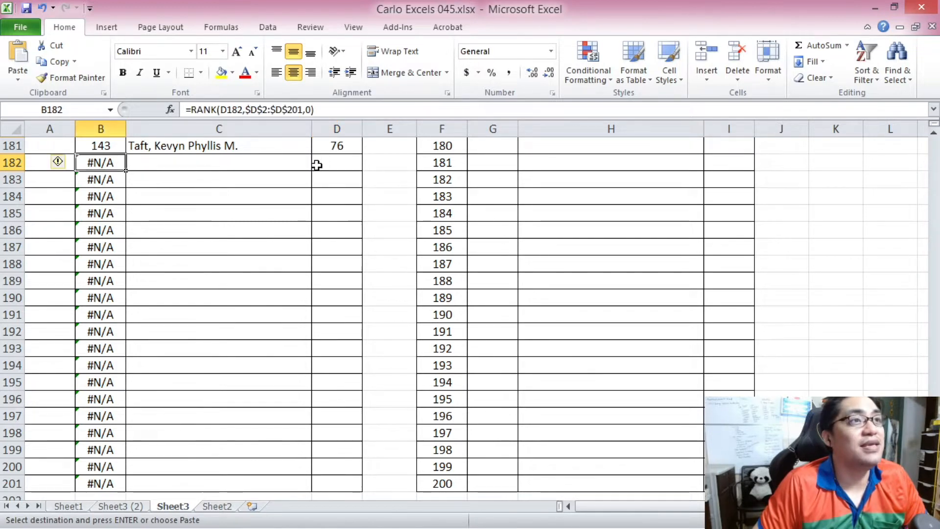
left_click(337, 162)
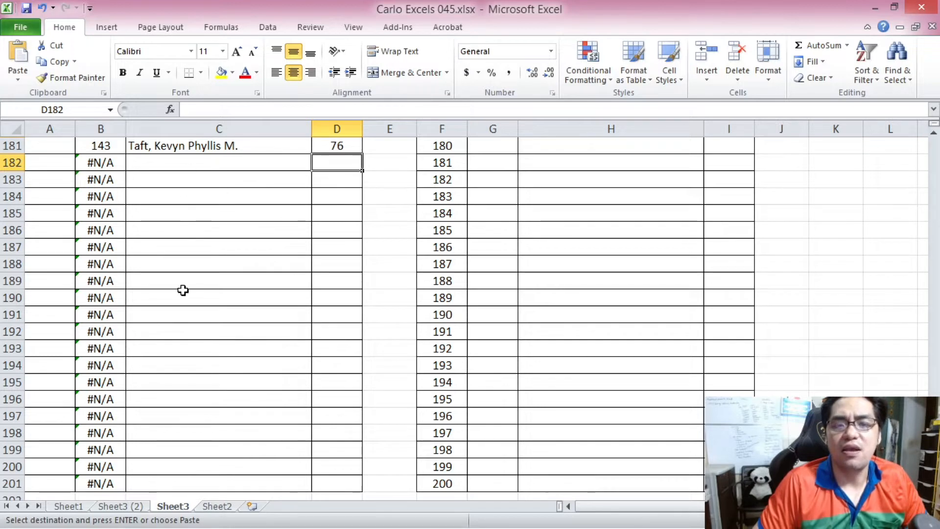
left_click(348, 486)
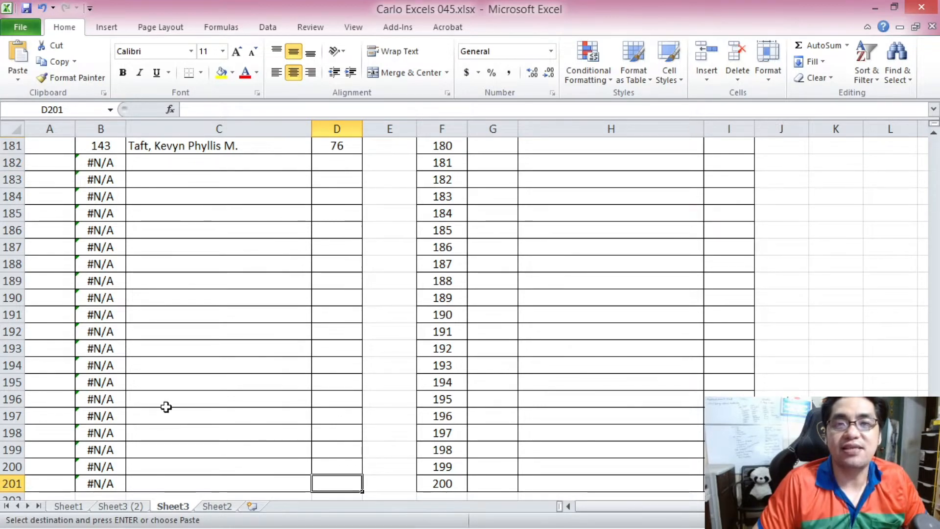
scroll(147, 237, "up", 2)
left_click_drag(164, 245, 338, 252)
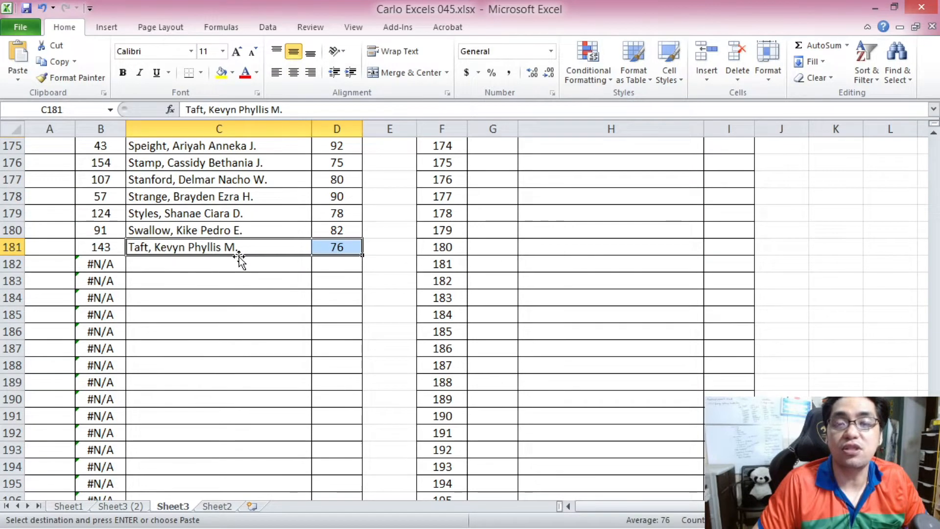
left_click(101, 267)
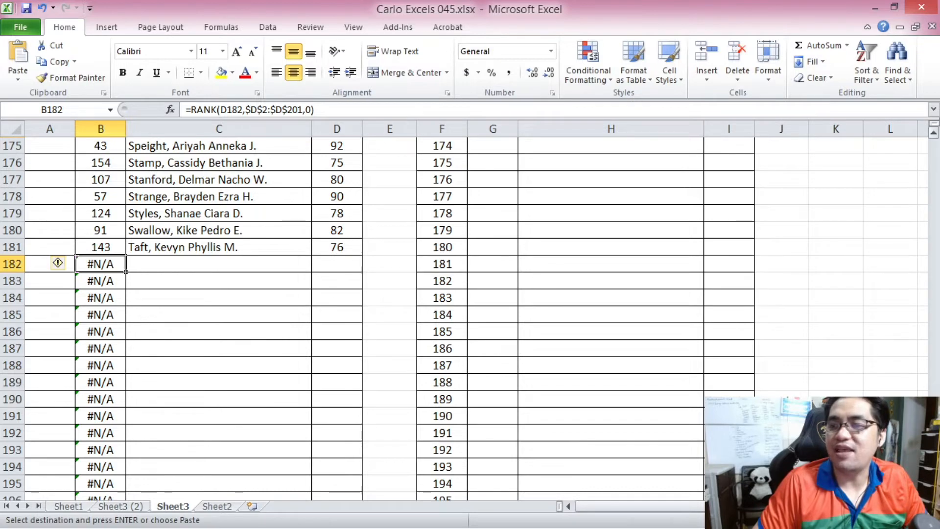
left_click(927, 161)
scroll(926, 161, "up", 2)
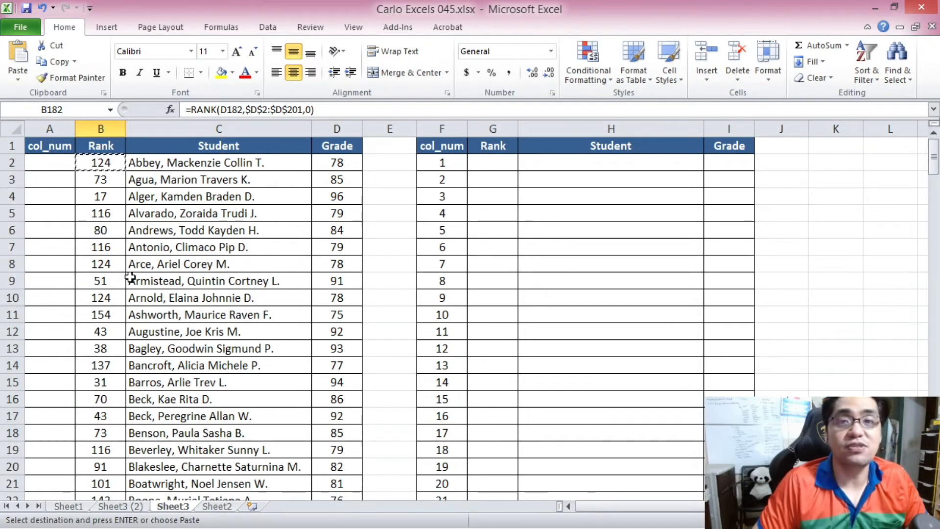
Wrap the B2 rank formula in IFERROR so errors return an empty string "".
left_click(102, 162)
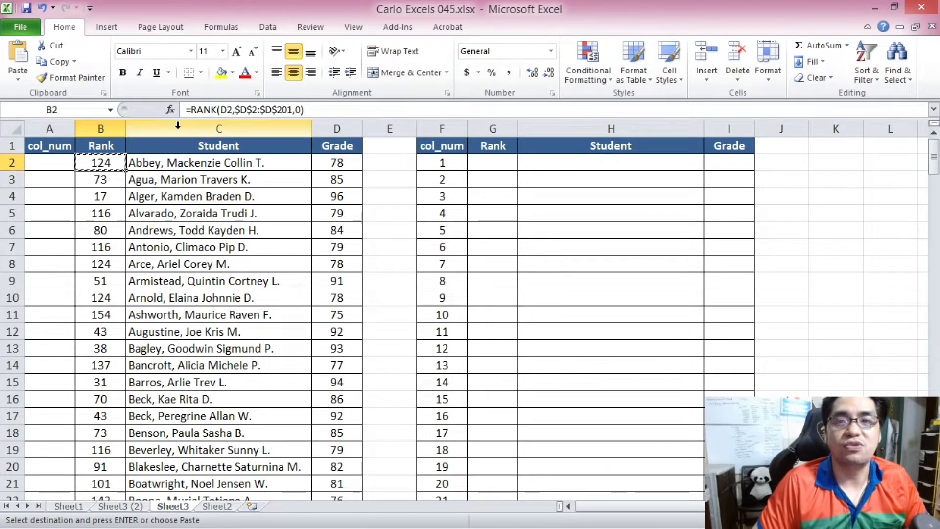
left_click(194, 111)
type("IFERROR")
type("(")
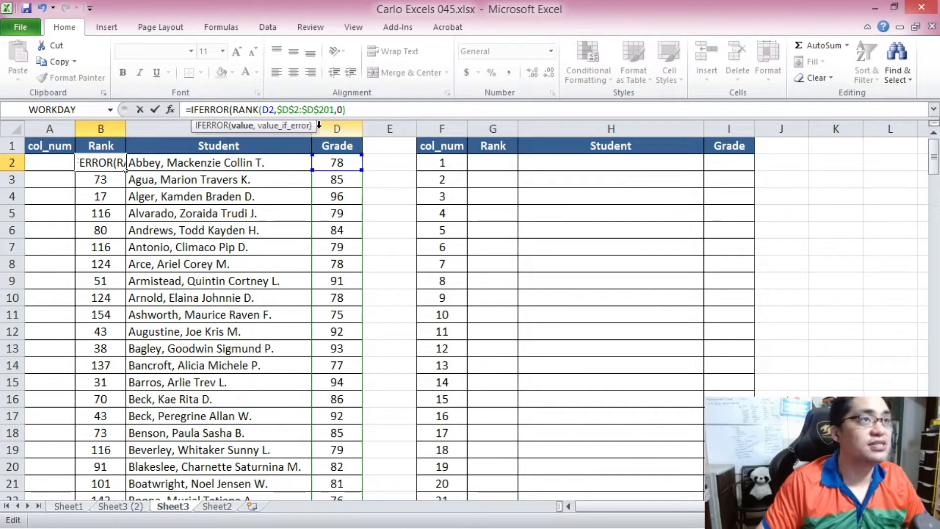
type(",\"\")")
key("Return")
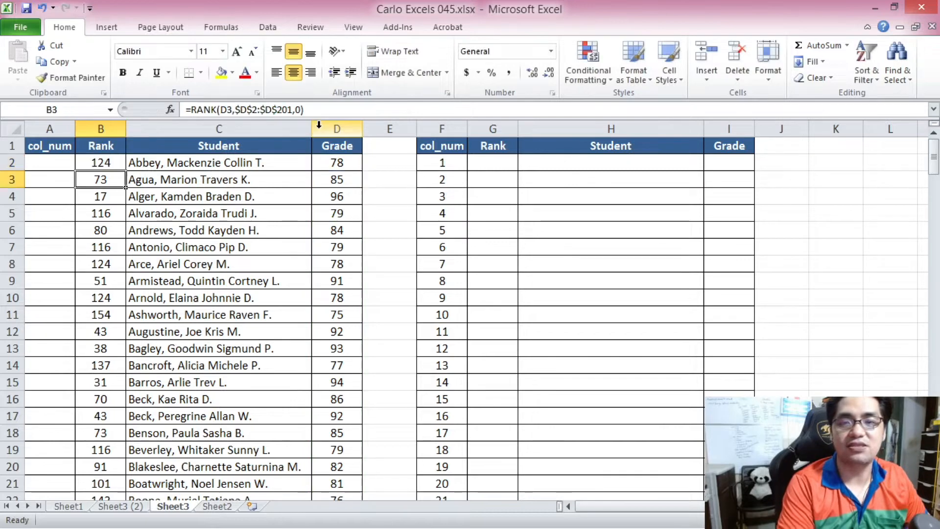
Copy the IFERROR rank formula from B2 down the Rank column through row 201.
left_click(109, 162)
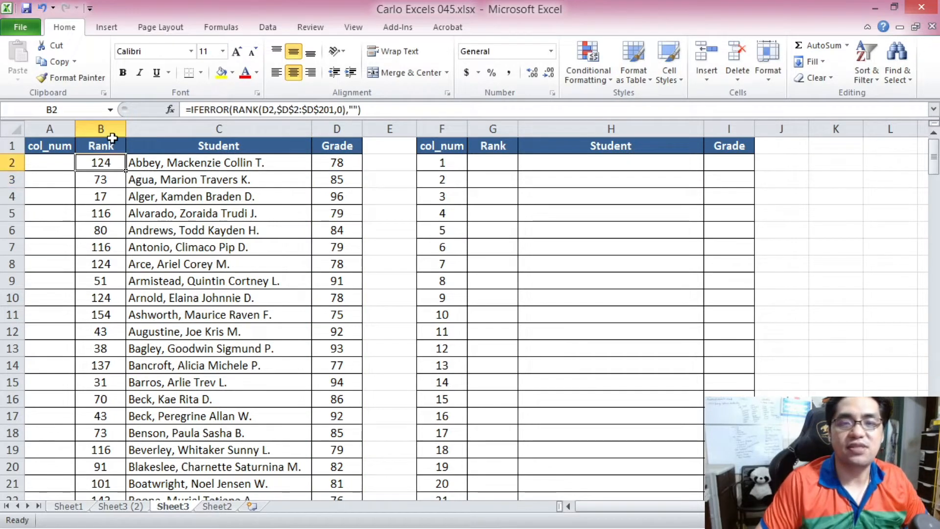
key("ctrl+c")
left_click_drag(933, 157, 934, 460)
left_click(117, 485, "shift")
key("ctrl+v")
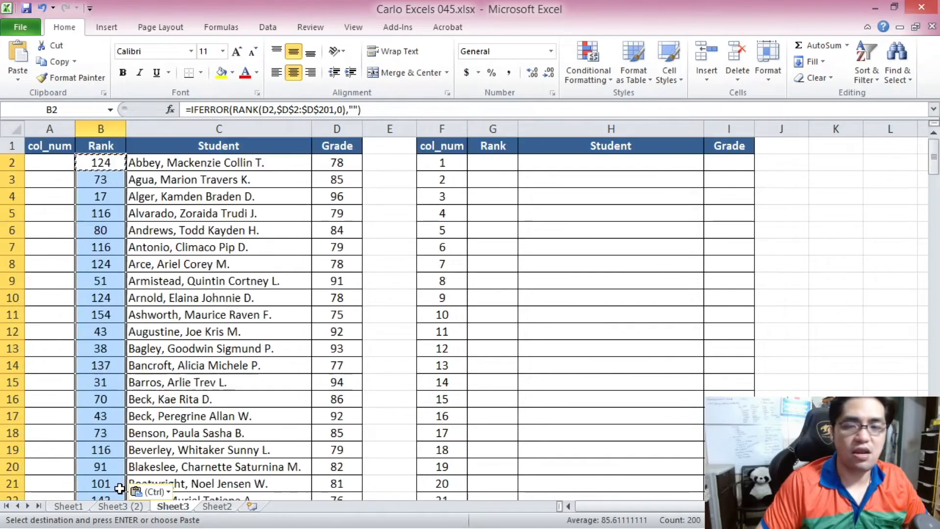
Review the rank values and student names in the Rank and Student columns.
left_click_drag(934, 163, 933, 460)
left_click_drag(101, 165, 111, 286)
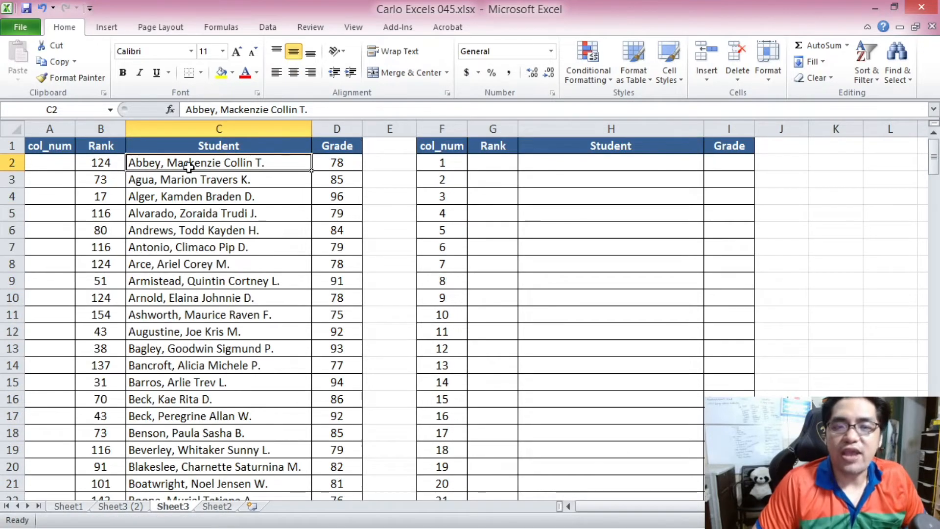
left_click(141, 196)
scroll(130, 219, "down", 3)
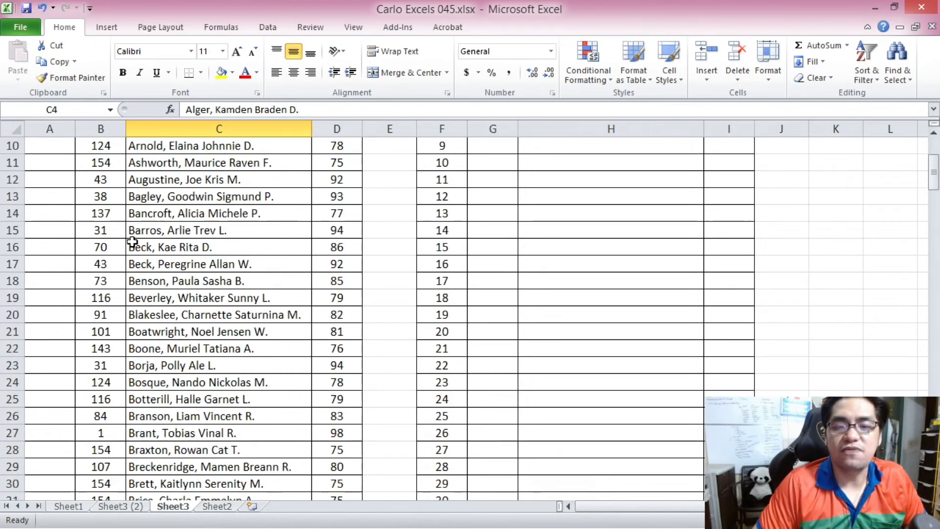
scroll(132, 242, "down", 1)
scroll(132, 242, "up", 4)
left_click(149, 168)
left_click_drag(104, 164, 104, 265)
Sort the student table by Grade from largest to smallest to inspect tied ranks, then undo the sort.
left_click(337, 161)
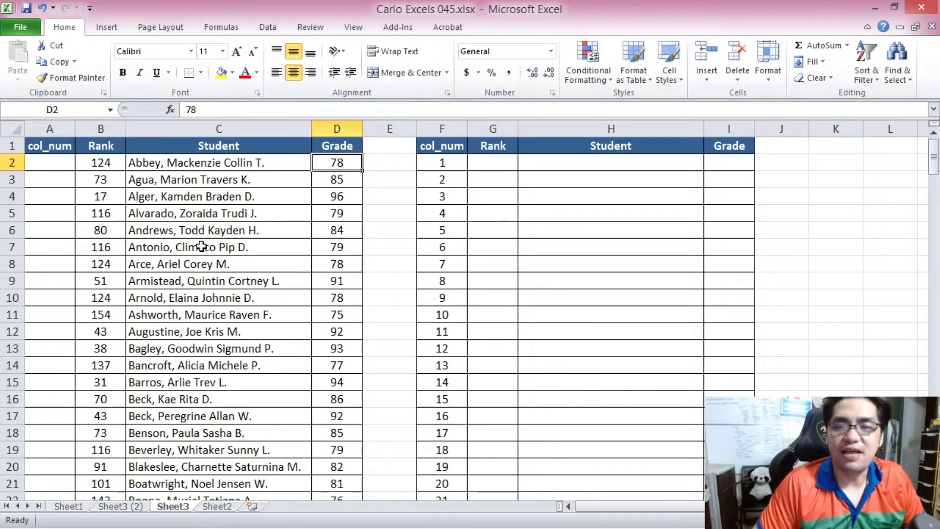
key("ctrl+a")
left_click(278, 28)
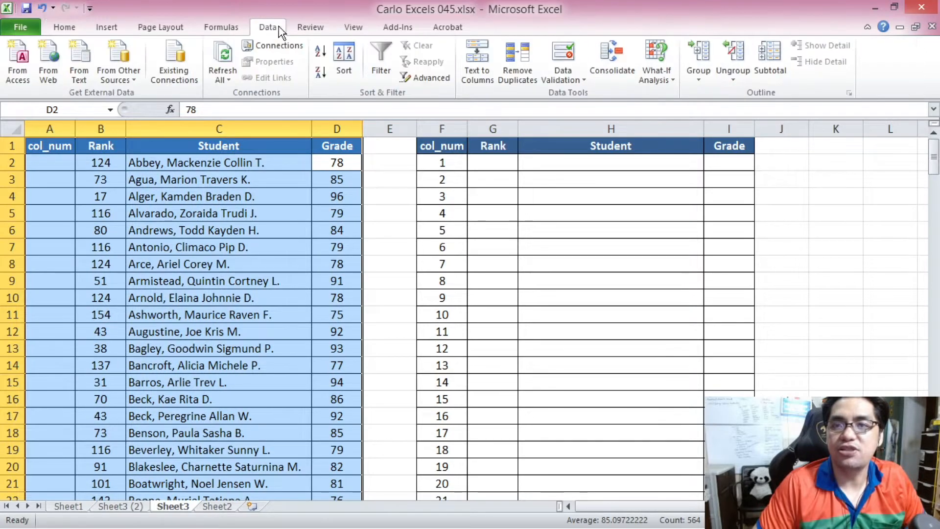
left_click(322, 72)
left_click(235, 181)
left_click_drag(106, 164, 205, 250)
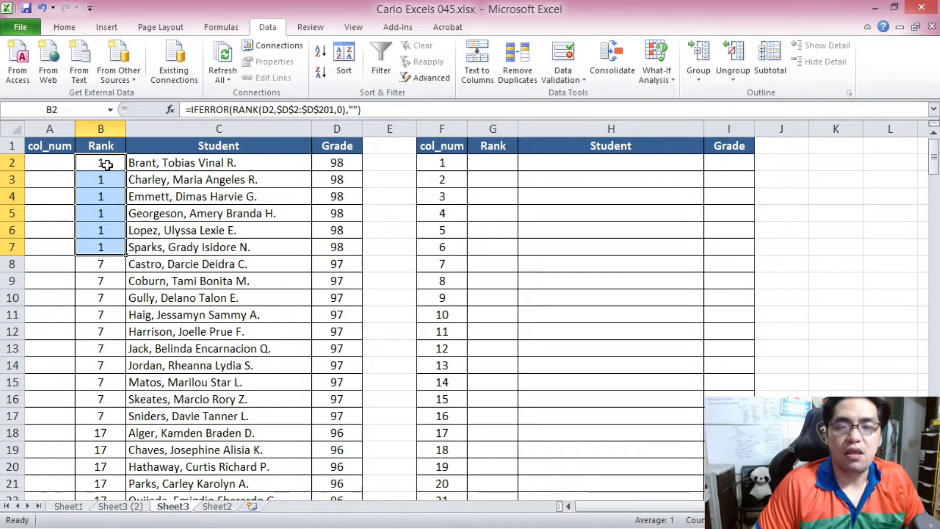
left_click_drag(105, 179, 112, 245)
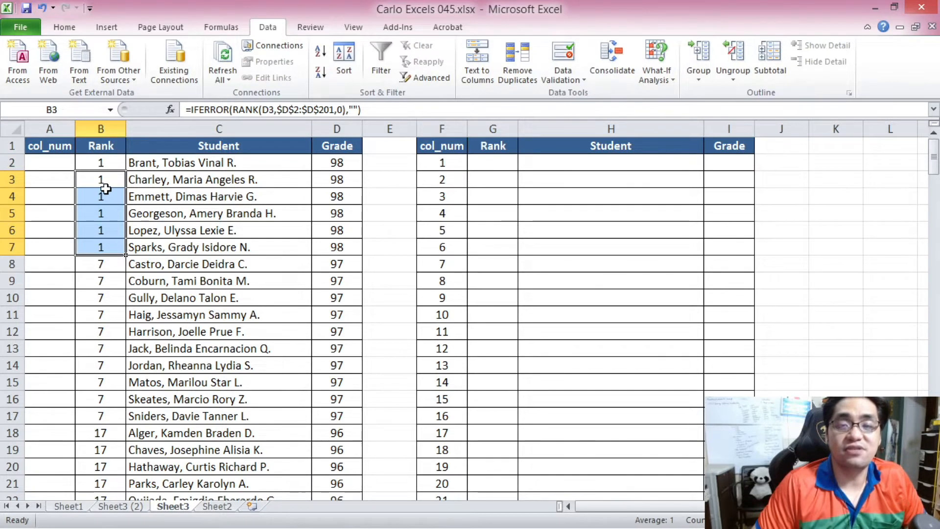
left_click_drag(101, 177, 313, 250)
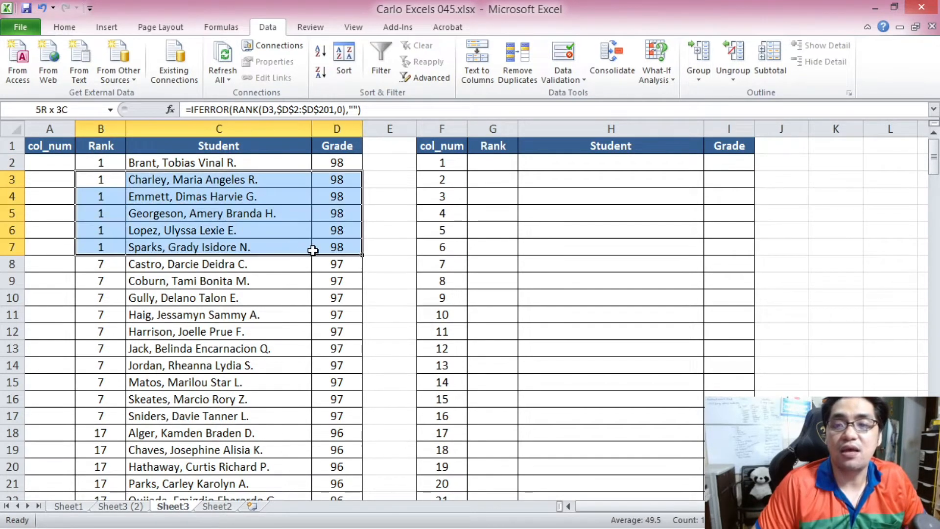
left_click(149, 195)
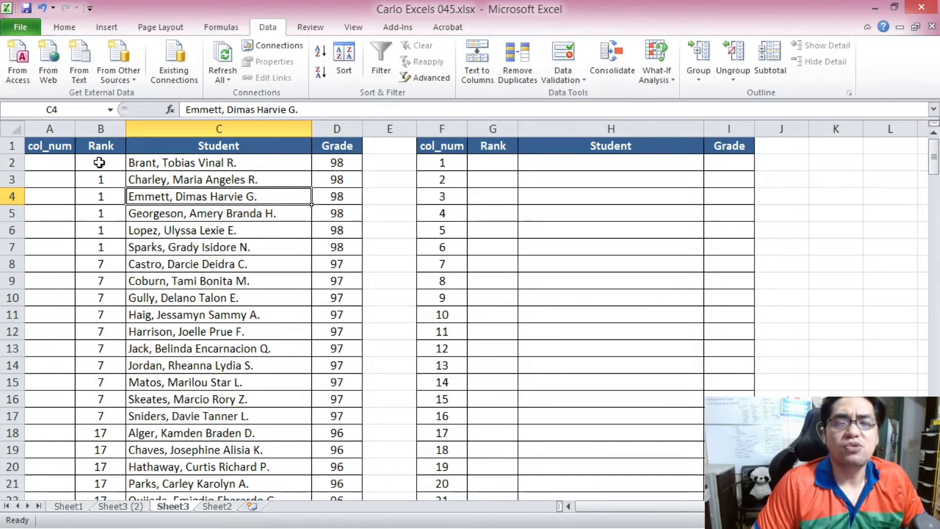
left_click_drag(99, 163, 111, 250)
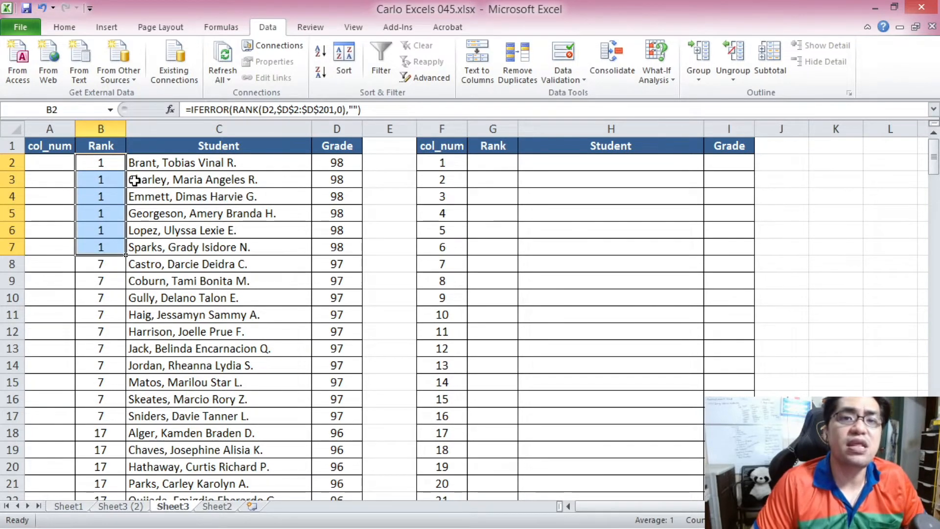
key("ctrl+z")
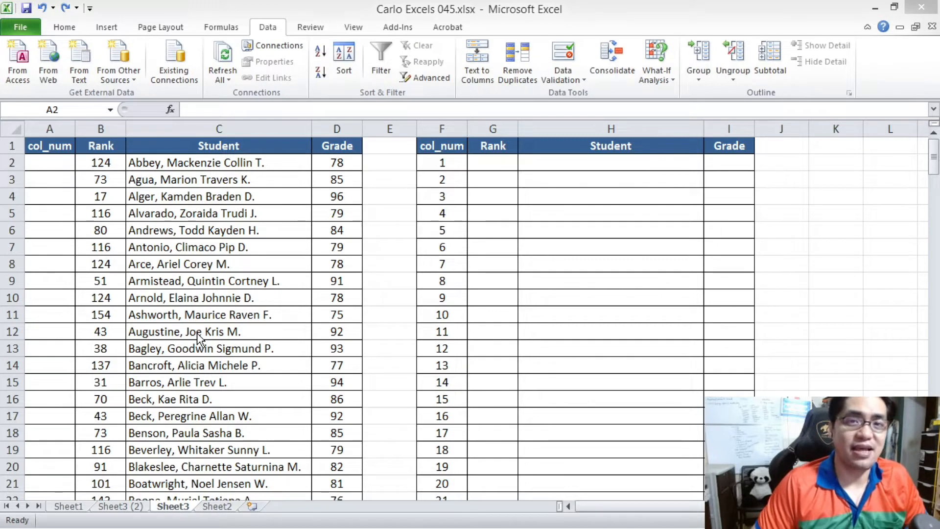
Start a RANK formula in col_num cell A2 ranking D2 within the range D2:D201.
left_click(138, 206)
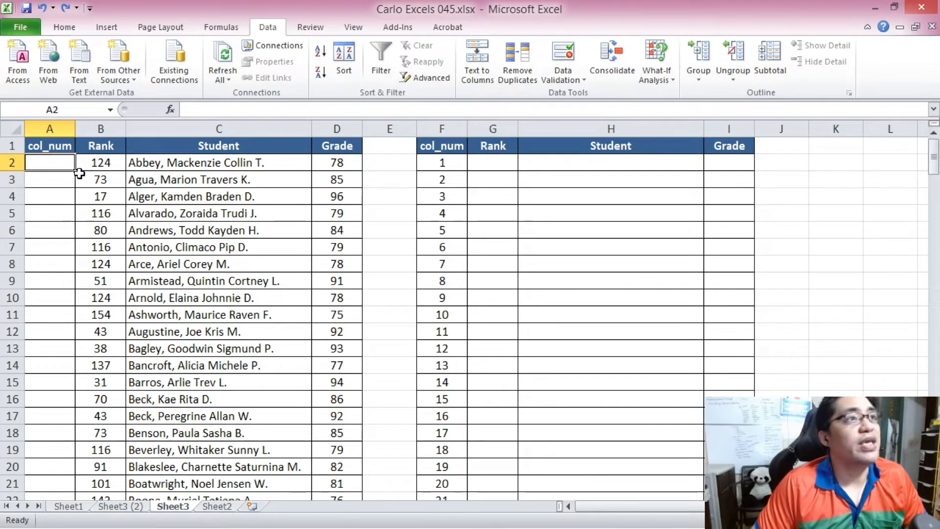
left_click(213, 105)
type("=")
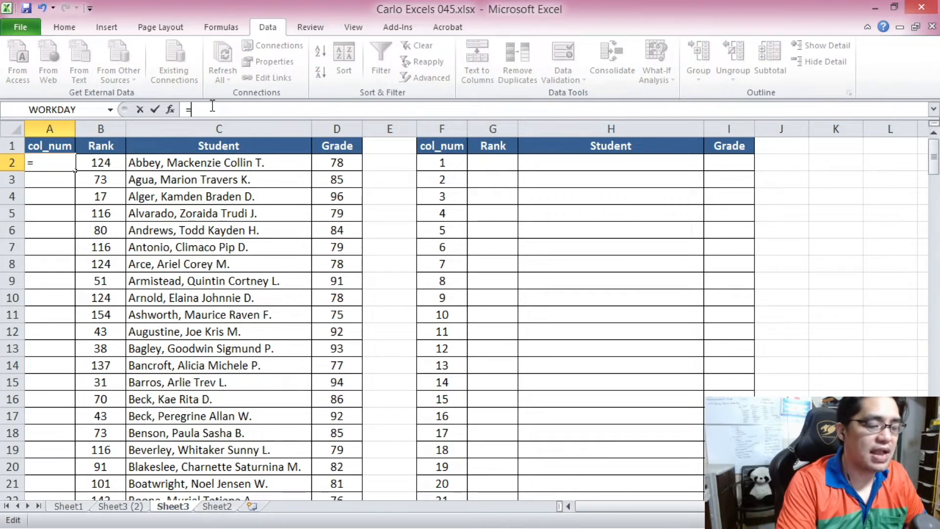
type("RANK(")
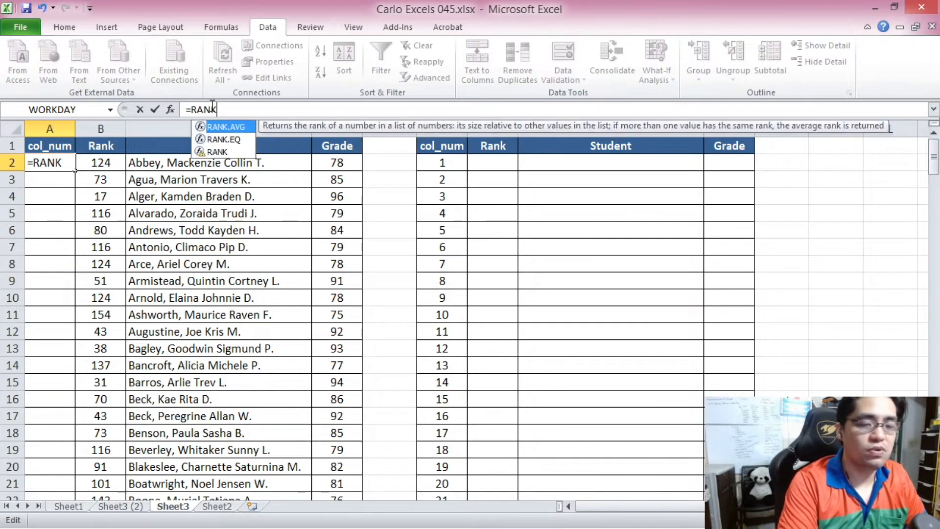
left_click(349, 166)
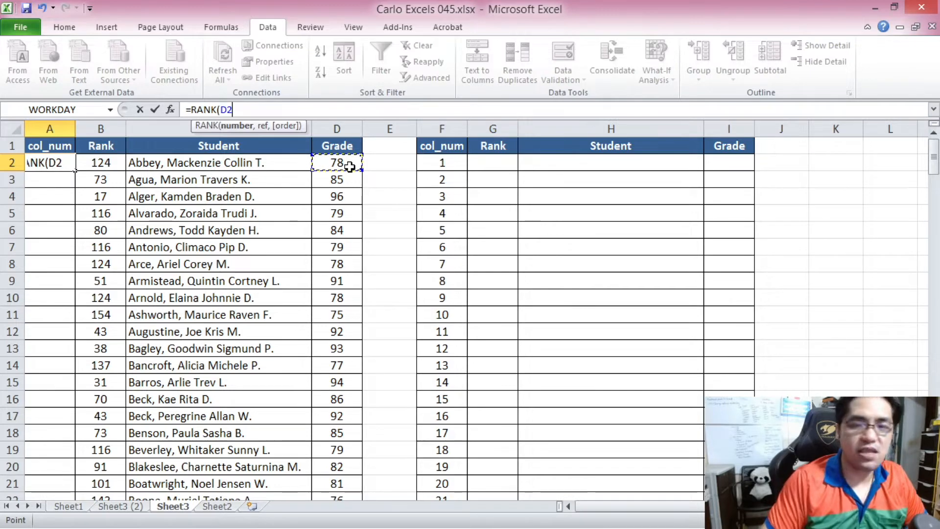
type(",")
left_click_drag(346, 168, 348, 441)
Make the formula's range absolute as $D$2:$D$201 and set the order argument to 0 for descending.
left_click(277, 111)
left_click_drag(243, 106, 244, 101)
left_click(243, 105)
key("F4")
left_click(272, 108)
key("F4")
left_click(298, 109)
type(",")
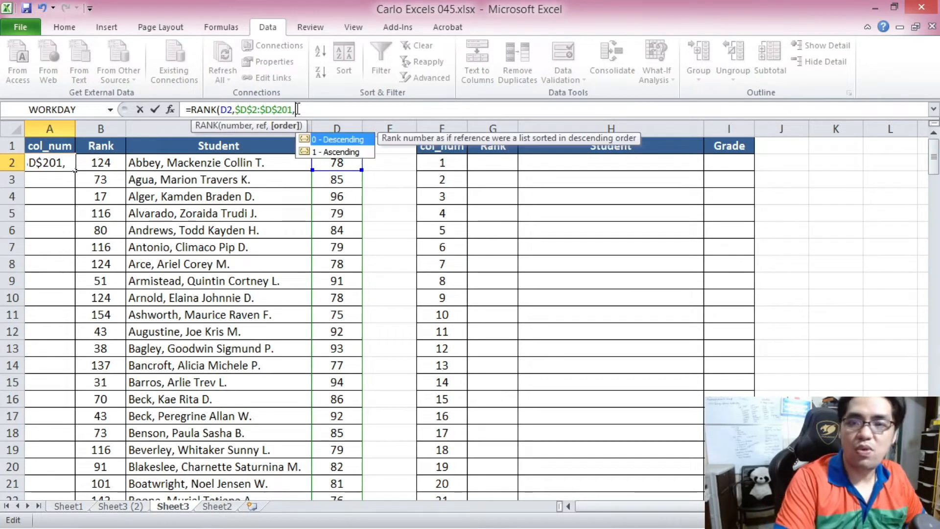
type("0)")
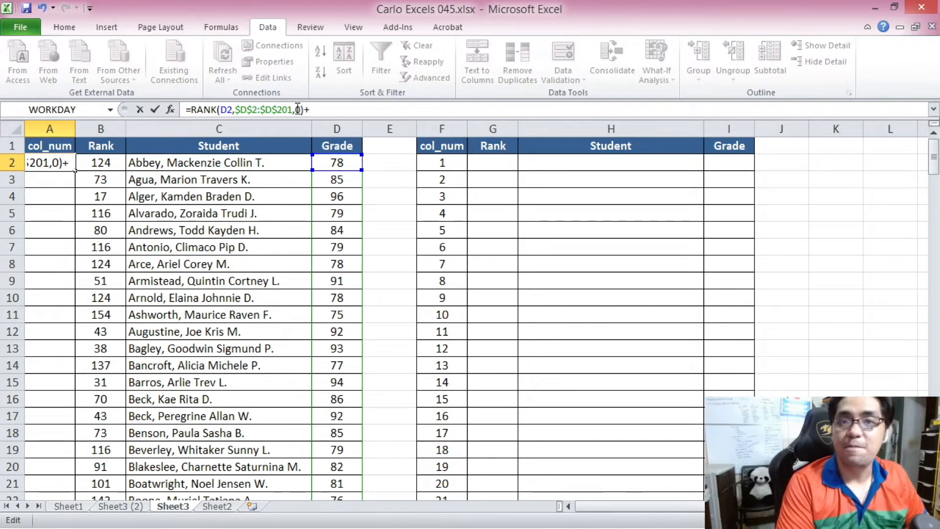
type("+COUNTIF(")
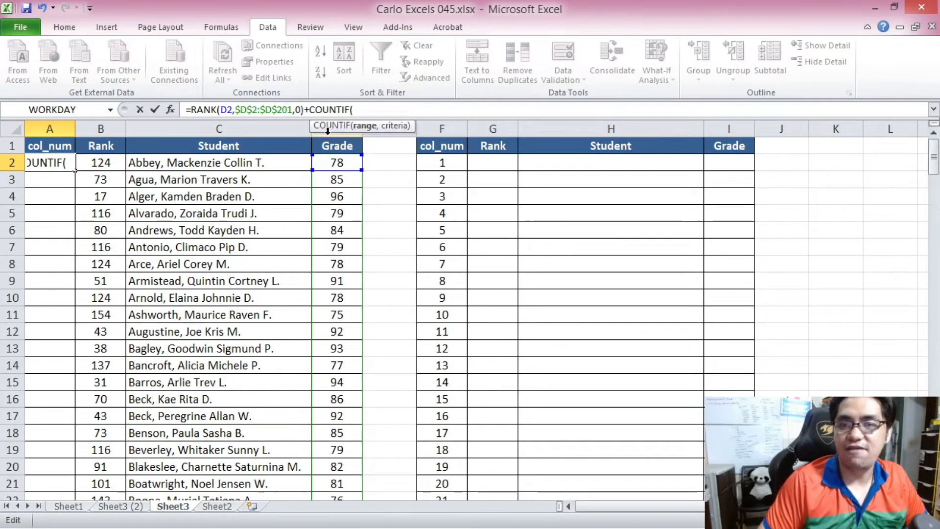
Append +COUNTIF(D2:D2,D2) to the RANK formula in A2.
left_click(342, 164)
key("F8")
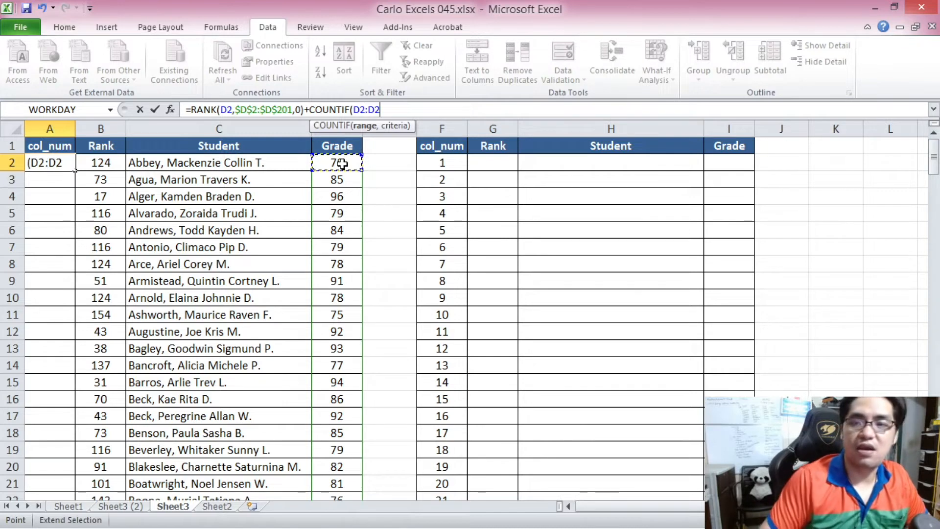
type(",")
left_click(342, 164)
type(")")
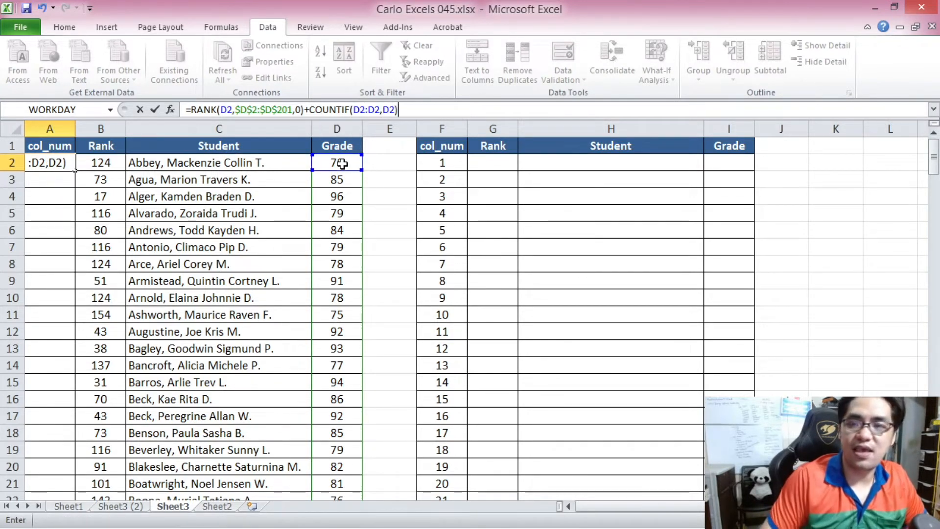
Anchor the COUNTIF range start as $D$2:D2 and subtract 1 at the end of the formula.
left_click(360, 111)
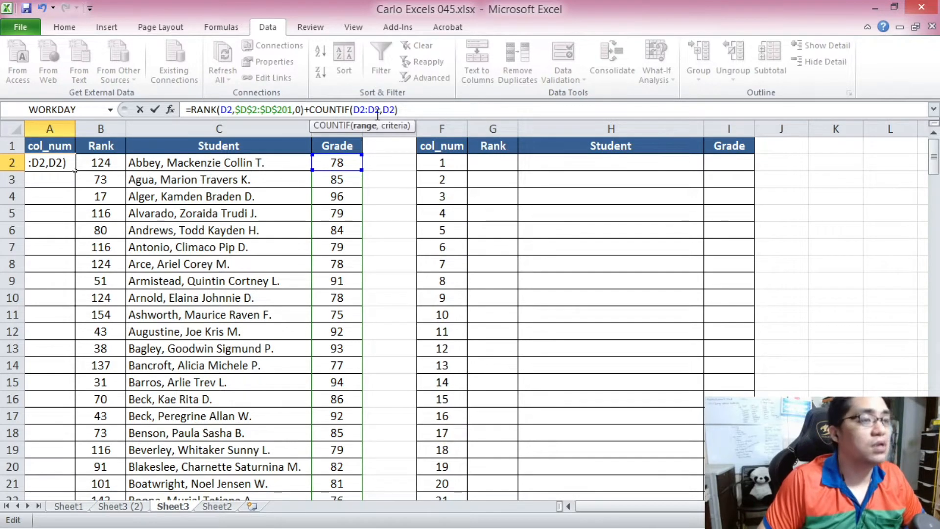
key("F4")
left_click(430, 107)
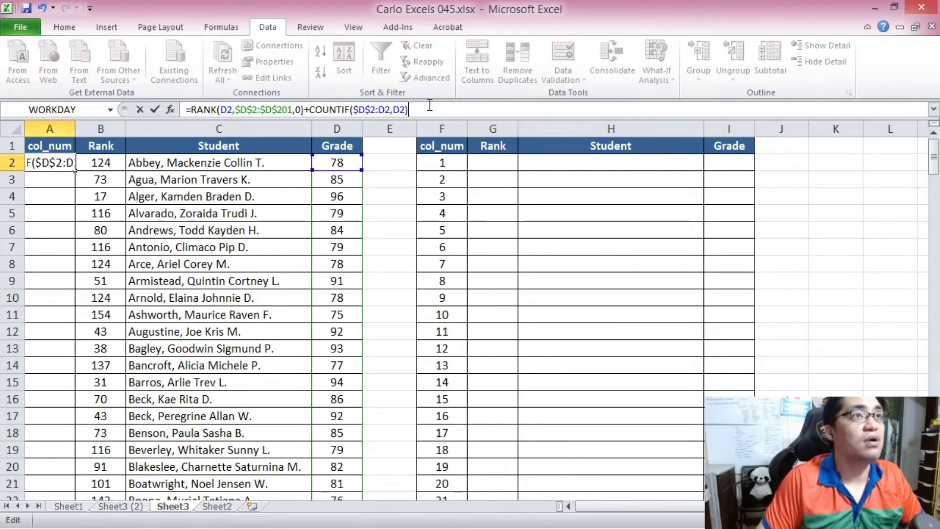
type("-1")
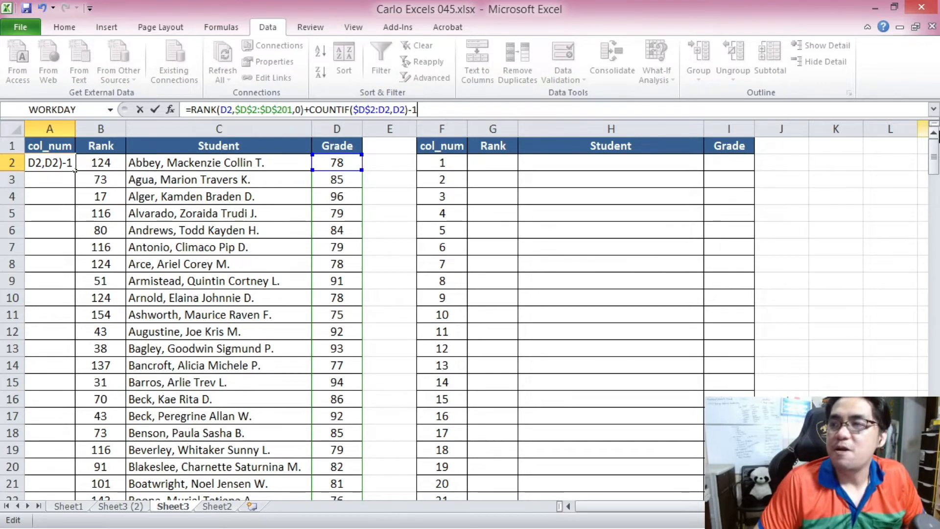
Wrap the whole formula in IFERROR with an empty string as the error value and enter it in A2.
mouse_move(935, 157)
left_mouse_down()
mouse_move(932, 468)
mouse_move(925, 158)
left_mouse_up()
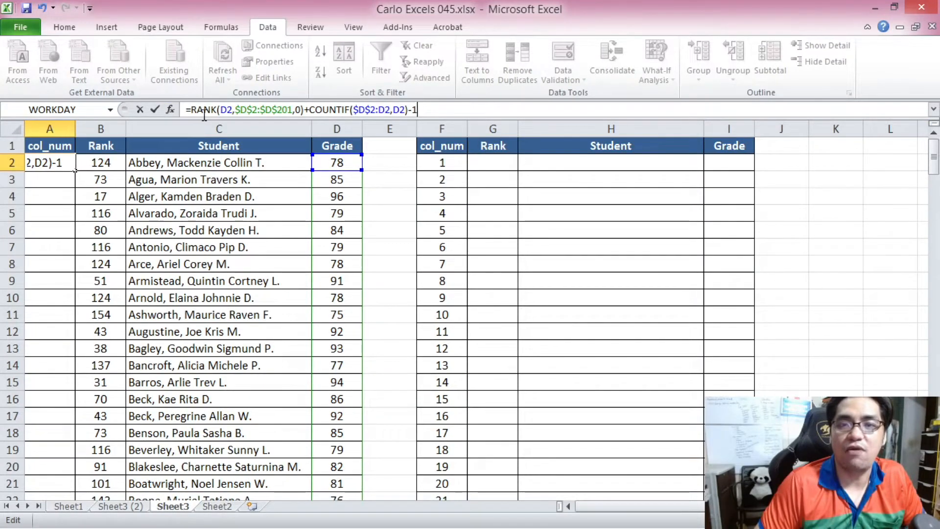
key("Home")
key("Right")
type("IFEROO")
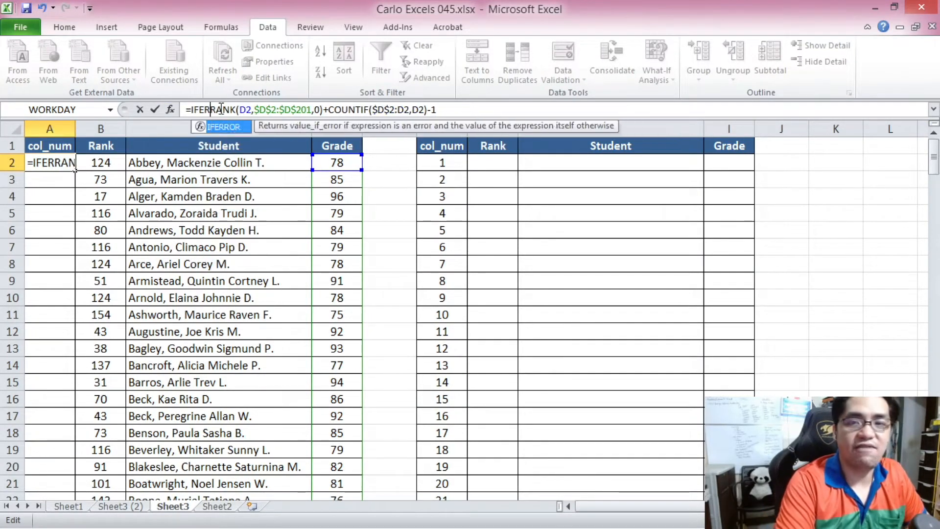
key("BackSpace")
key("BackSpace")
type("ROR(")
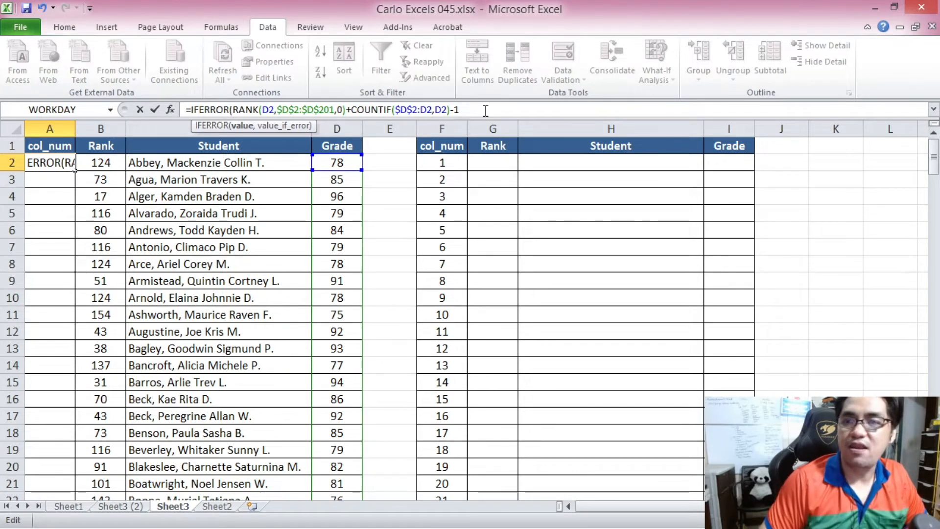
left_click(485, 110)
type(",")
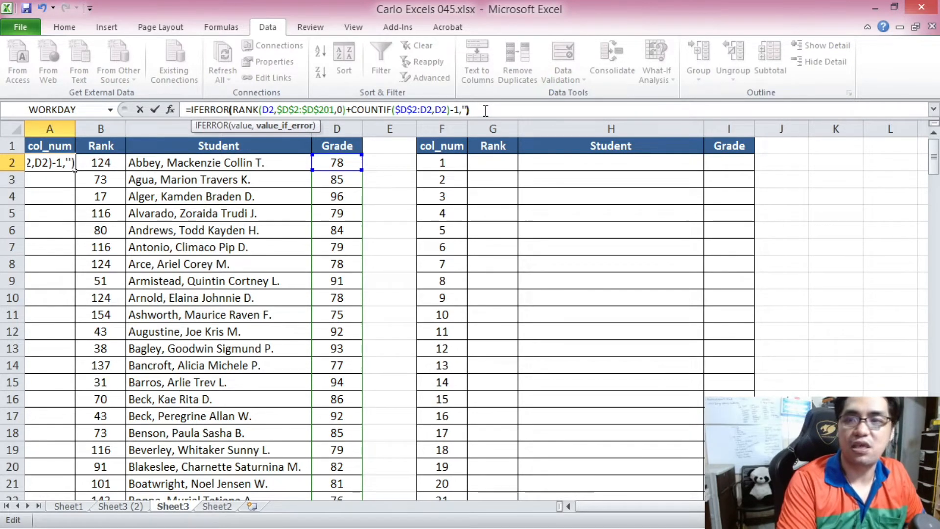
type("\"\"")
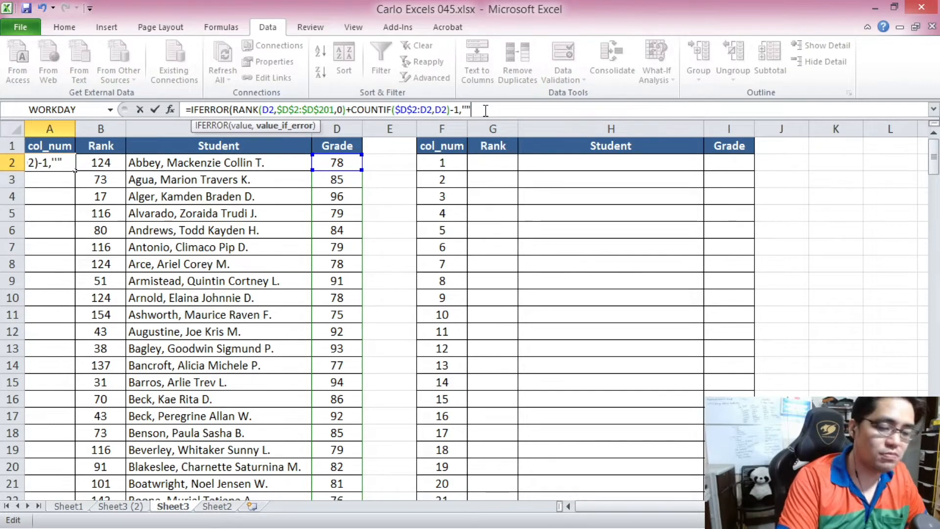
type(")")
key("Return")
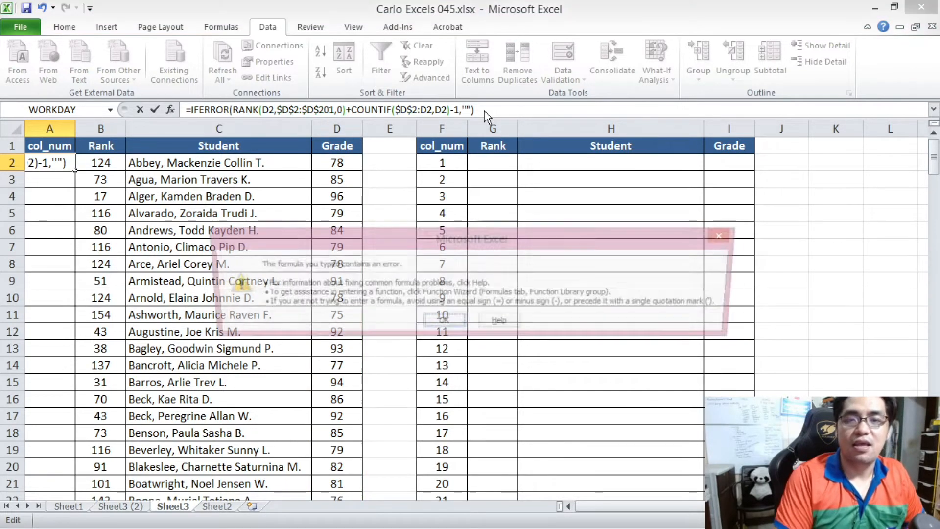
left_click(444, 321)
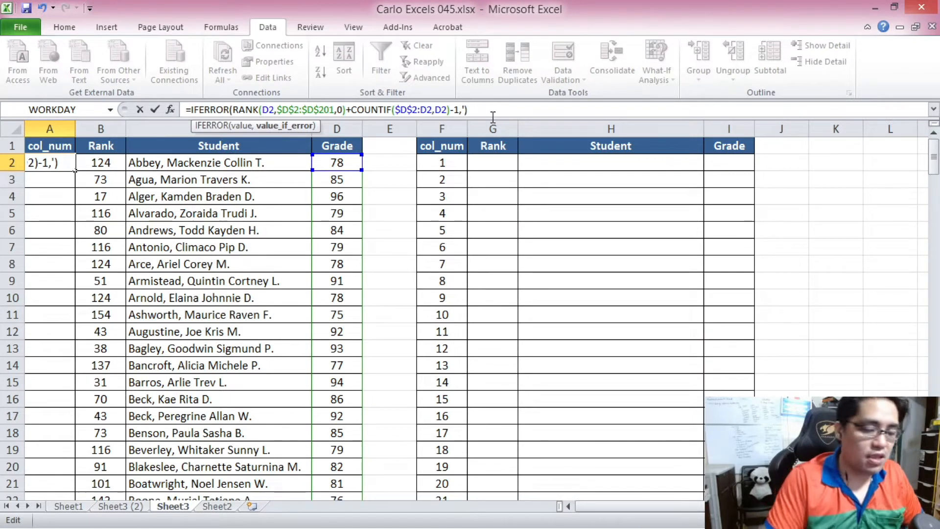
key("Return")
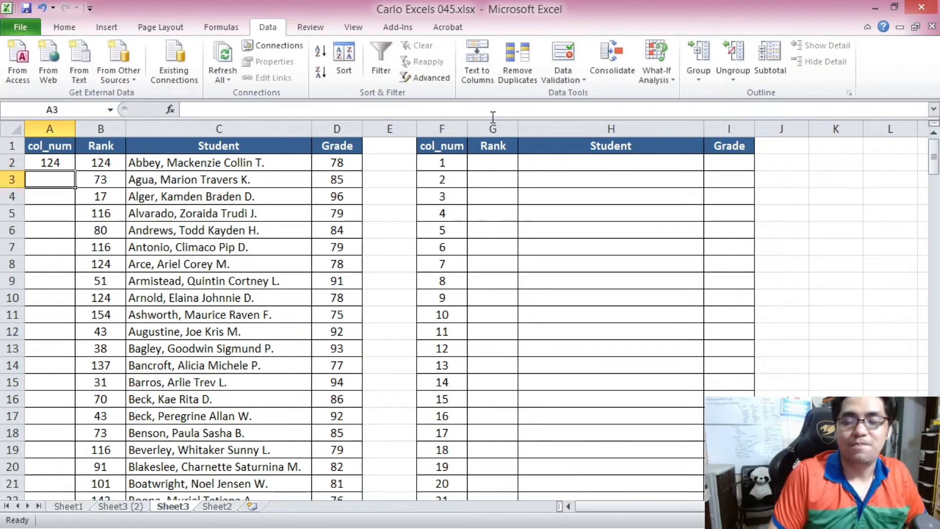
Copy the A2 formula down the col_num column through row 201.
left_click(67, 164)
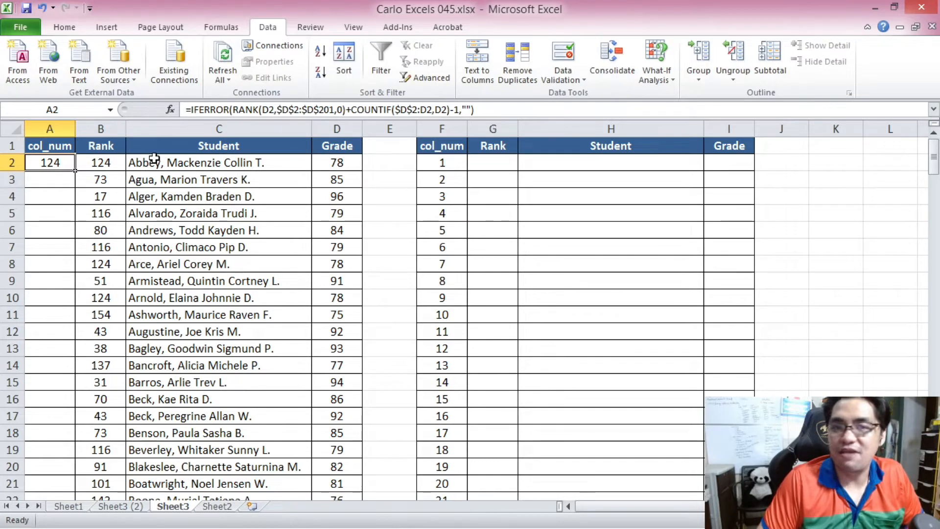
key("ctrl+c")
left_click_drag(934, 156, 934, 192)
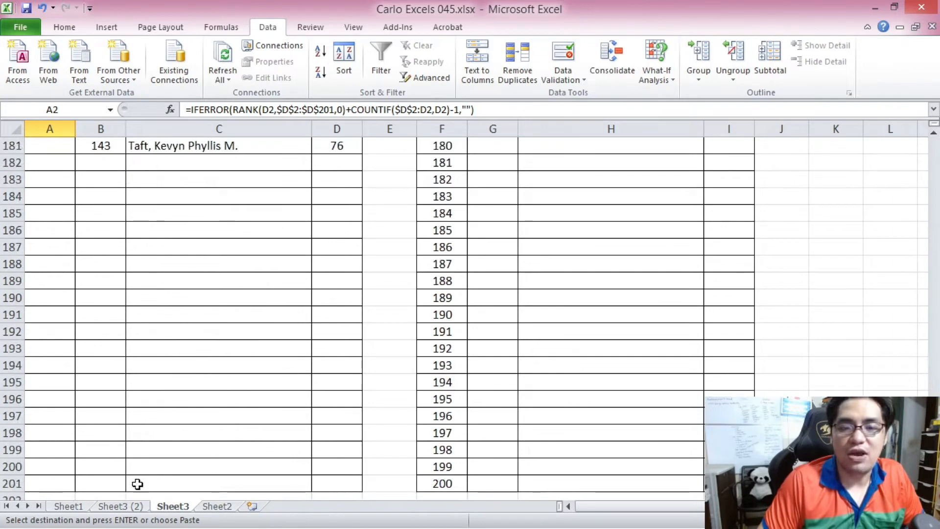
left_click(63, 480, "shift")
key("ctrl+v")
key("ctrl+BackSpace")
left_click(64, 197)
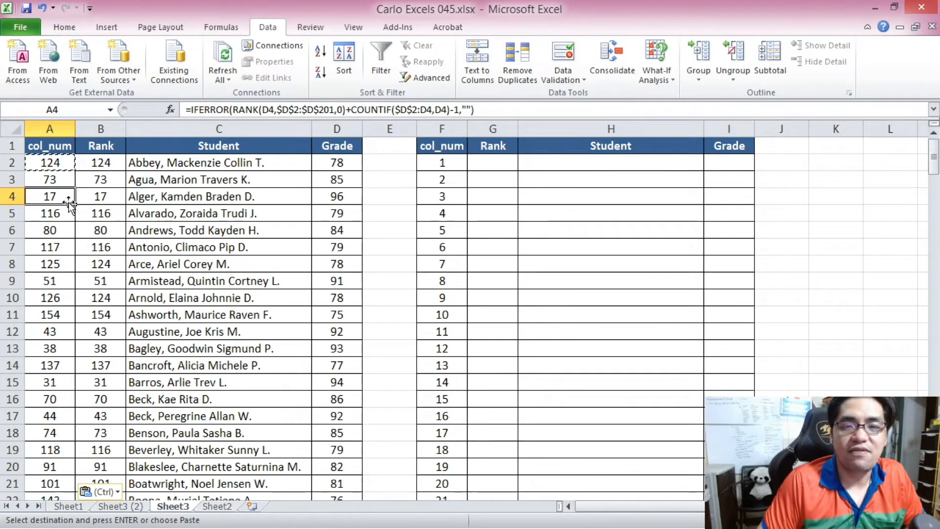
scroll(77, 220, "down", 1)
scroll(71, 196, "up", 1)
left_click_drag(52, 162, 58, 314)
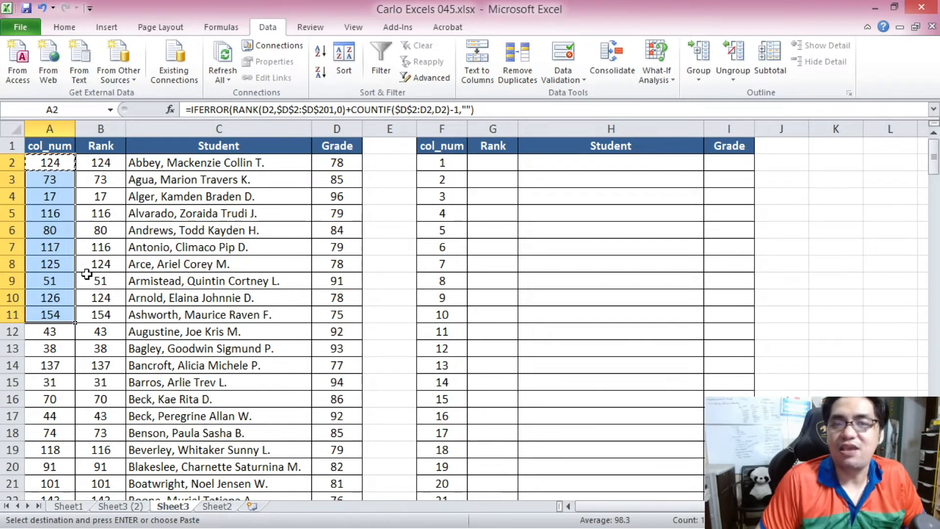
key("ctrl+v")
Enter =VLOOKUP(F2,$A$2:$D$201,2,FALSE) in G2 to return the rank for col_num 1.
left_click(493, 162)
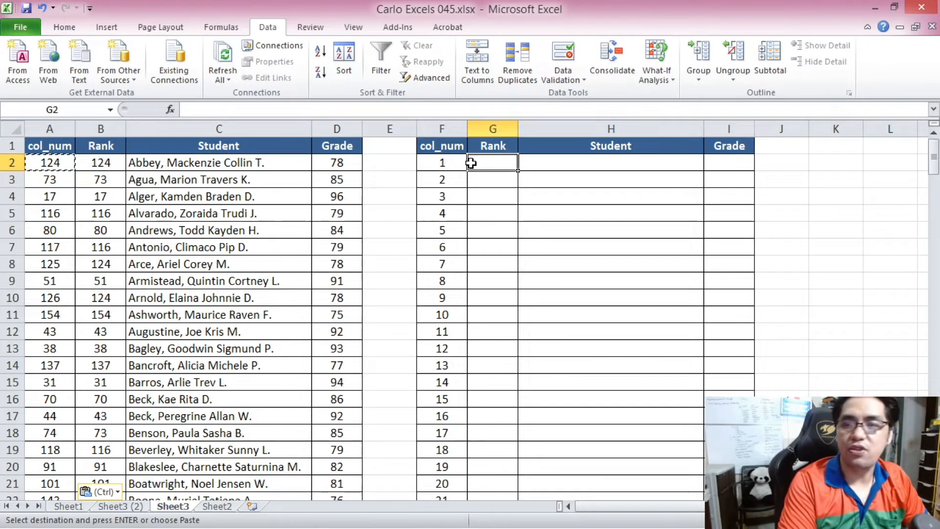
left_click(251, 113)
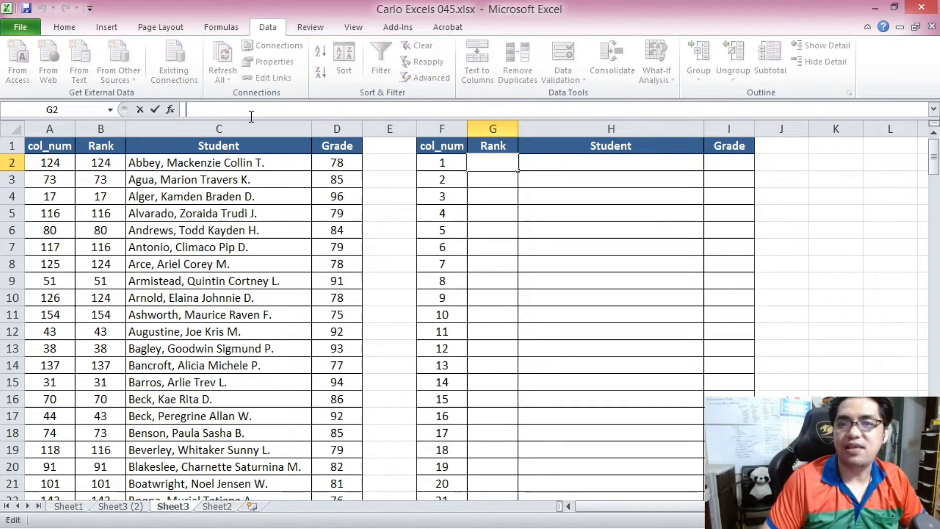
type("=VLOOKU")
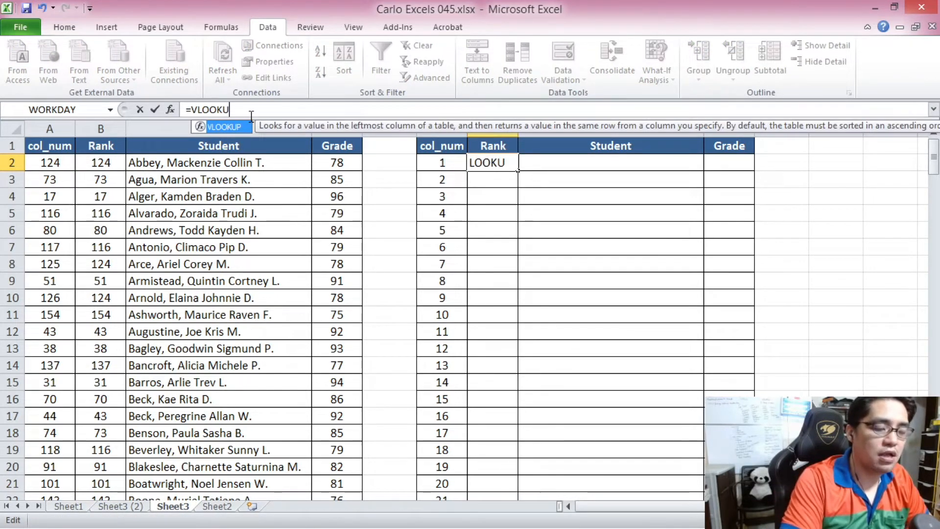
type("P(")
left_click(449, 167)
type(",")
left_click_drag(46, 163, 341, 329)
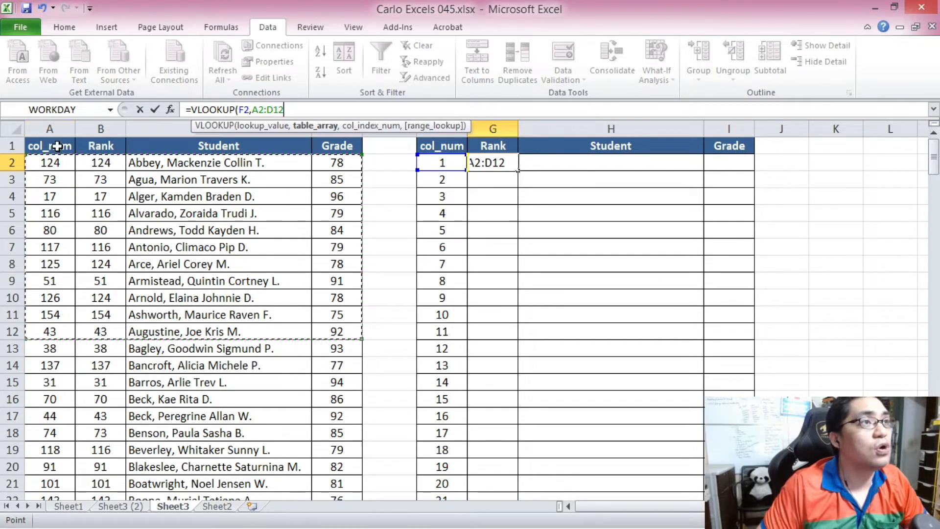
left_click_drag(51, 161, 331, 460)
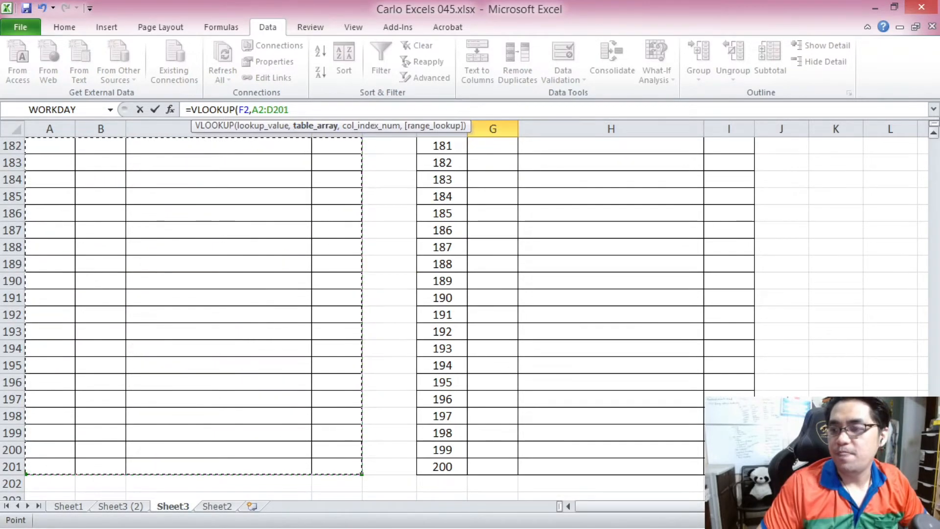
scroll(743, 159, "up", 20)
type(",")
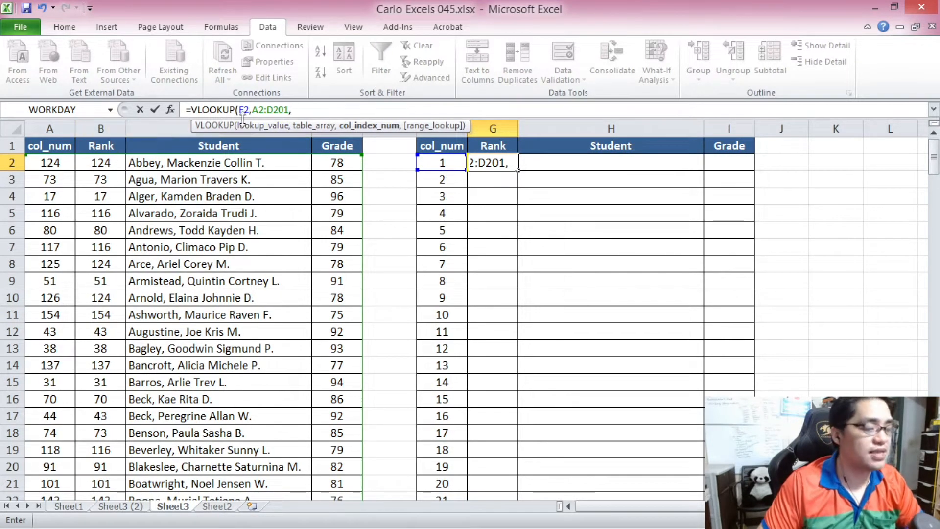
type("2,")
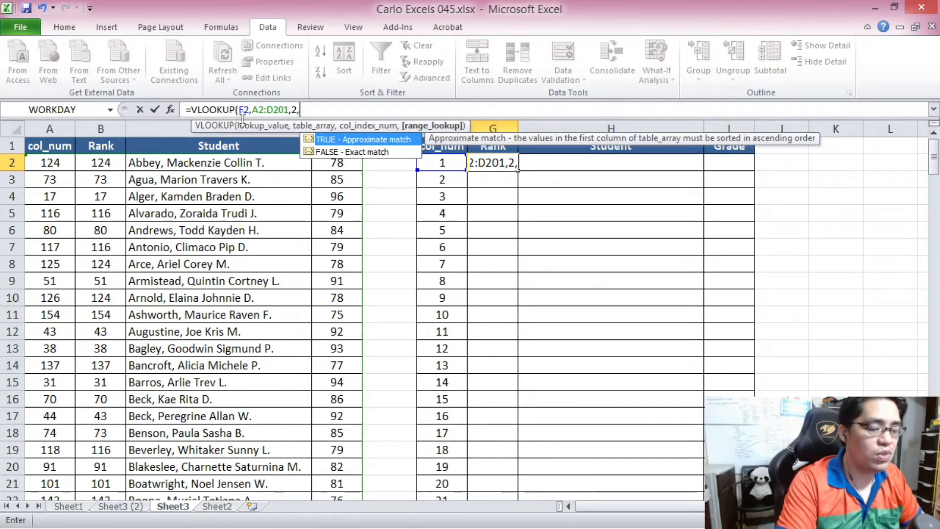
type("FALSE)")
left_click(259, 109)
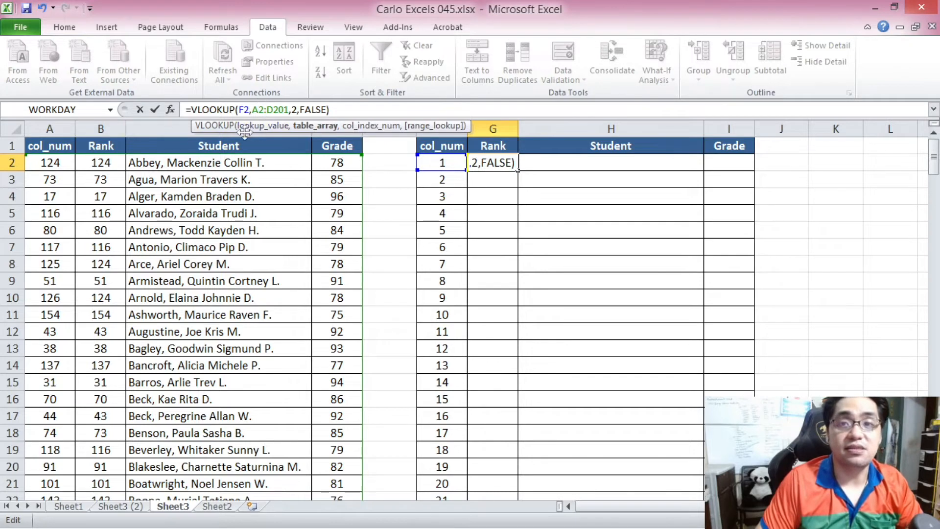
key("F4")
left_click(285, 109)
key("F4")
left_click(371, 107)
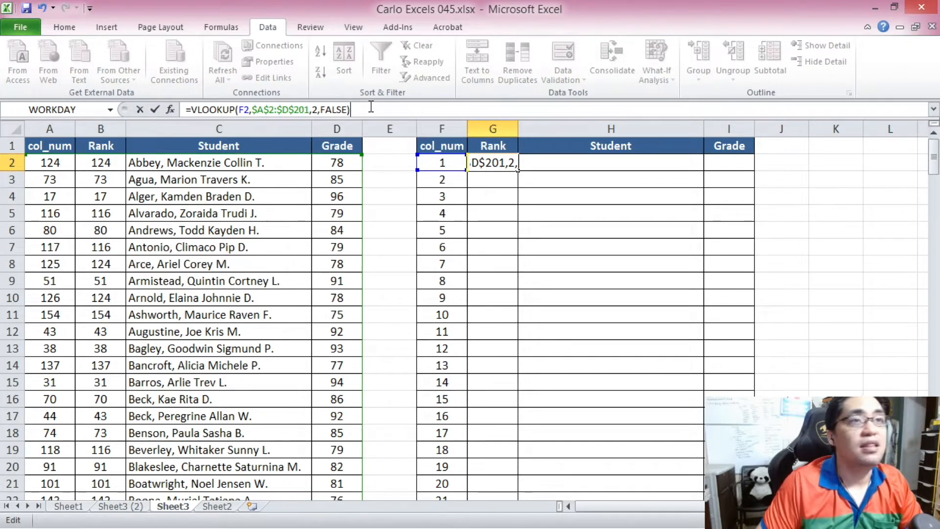
key("Return")
Center-align the Rank and Grade columns of the ranking table.
left_click(493, 128)
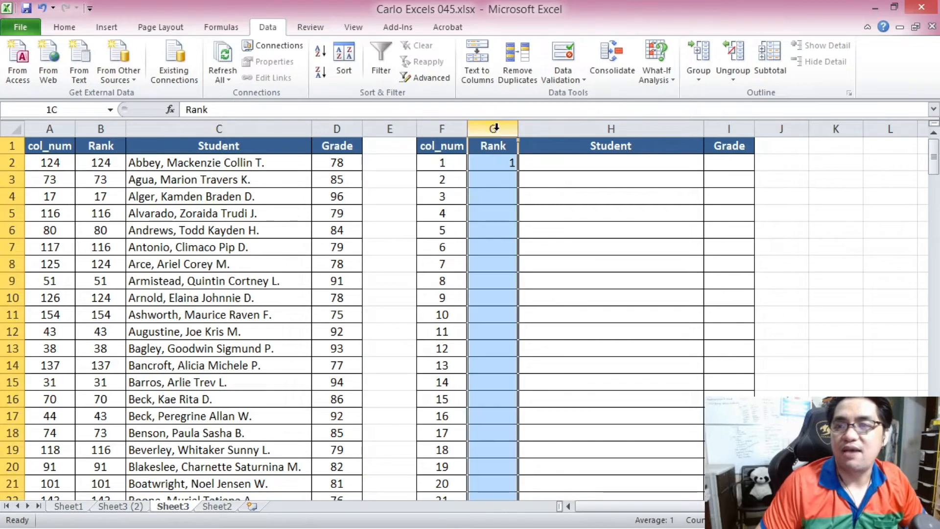
left_click(64, 27)
left_click(293, 73)
left_click(729, 128)
left_click(293, 73)
Copy G2's VLOOKUP formula into H2 with column index 3 to return the student name.
left_click(491, 164)
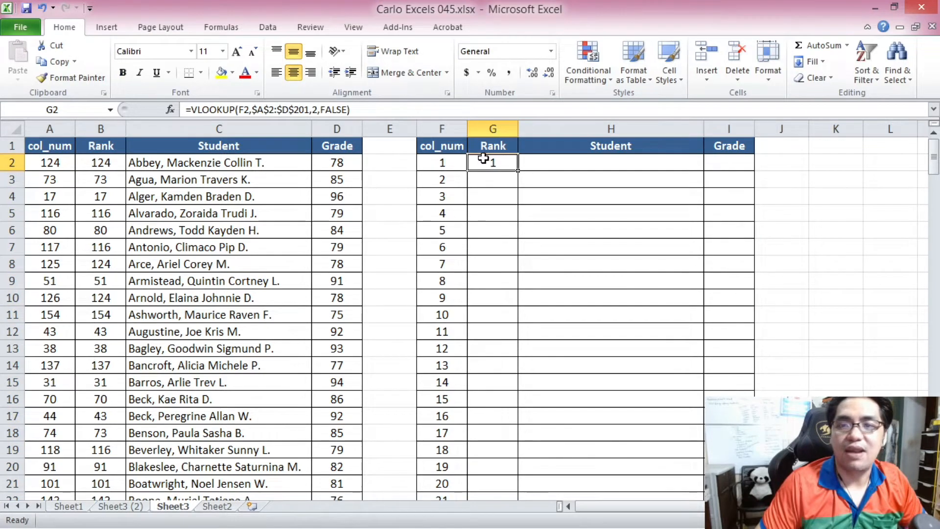
left_click_drag(350, 109, 186, 110)
key("ctrl+c")
key("Escape")
left_click(537, 169)
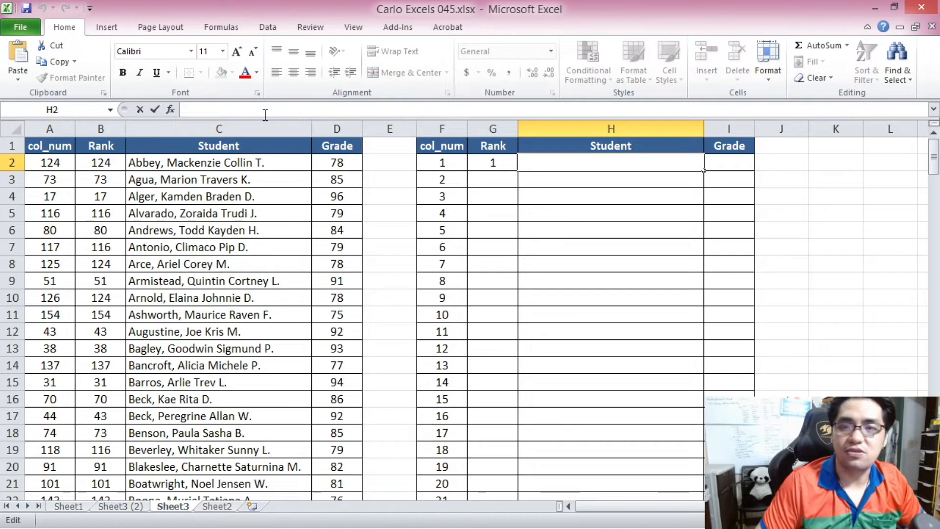
key("ctrl+v")
double_click(314, 109)
type("3")
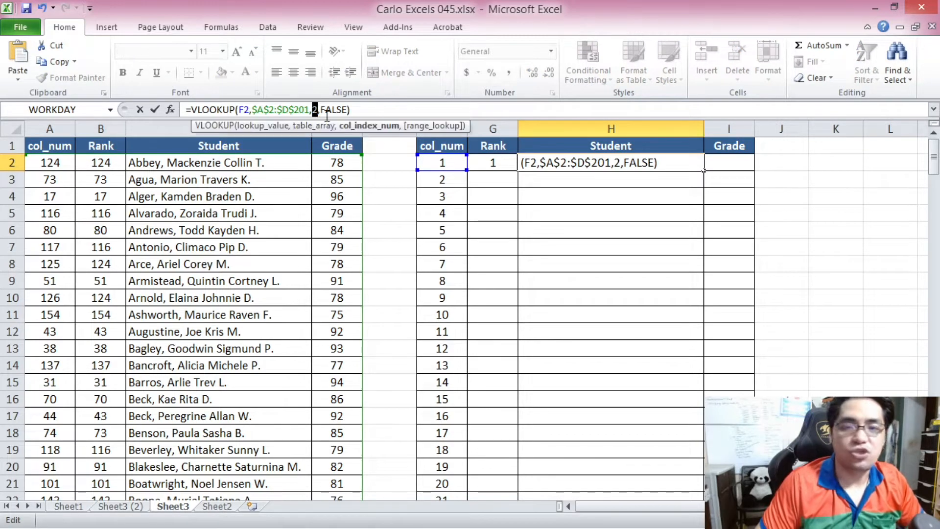
key("Return")
Paste the VLOOKUP formula into I2 with column index 4 to return the grade.
left_click(724, 160)
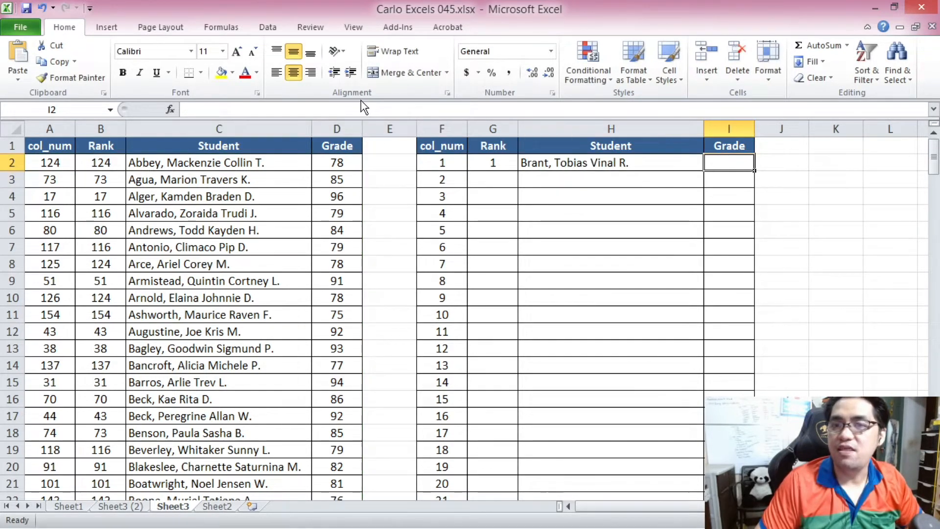
left_click(277, 109)
key("ctrl+v")
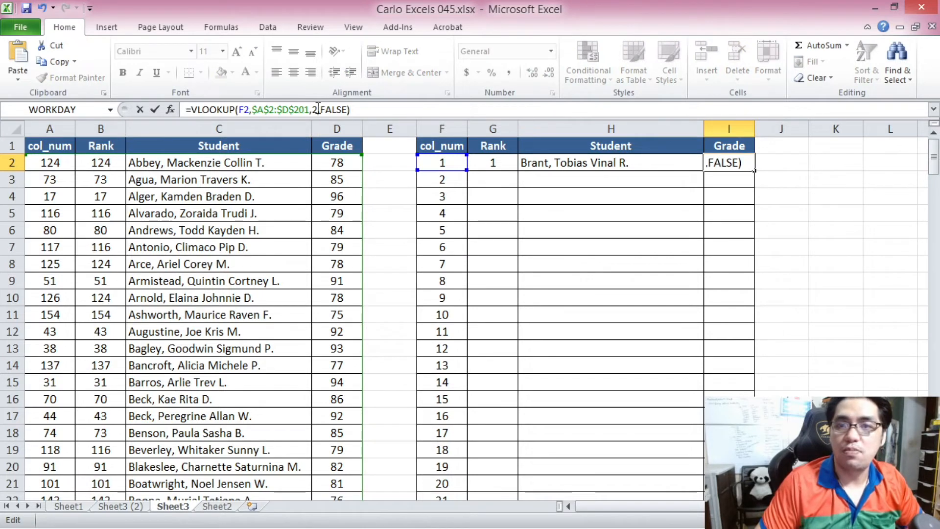
type("4")
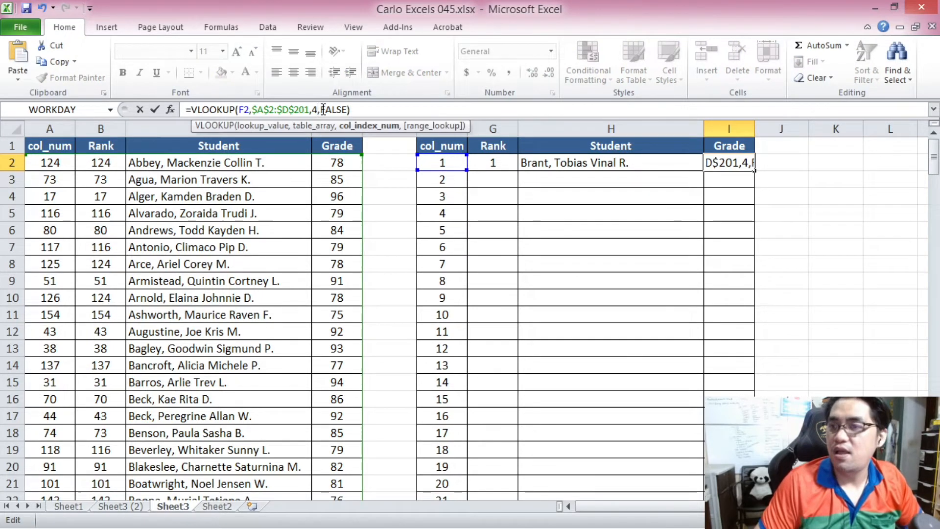
key("Return")
Copy the G2:I2 VLOOKUP formulas down through row 201 of the ranking table.
left_click_drag(495, 163, 723, 159)
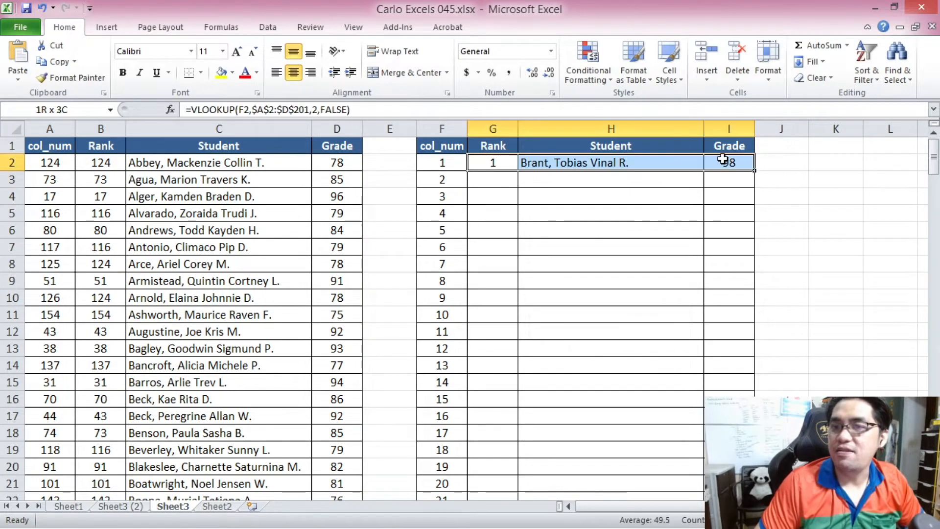
key("ctrl+c")
left_click_drag(932, 155, 933, 186)
left_click(724, 484, "shift")
key("ctrl+v")
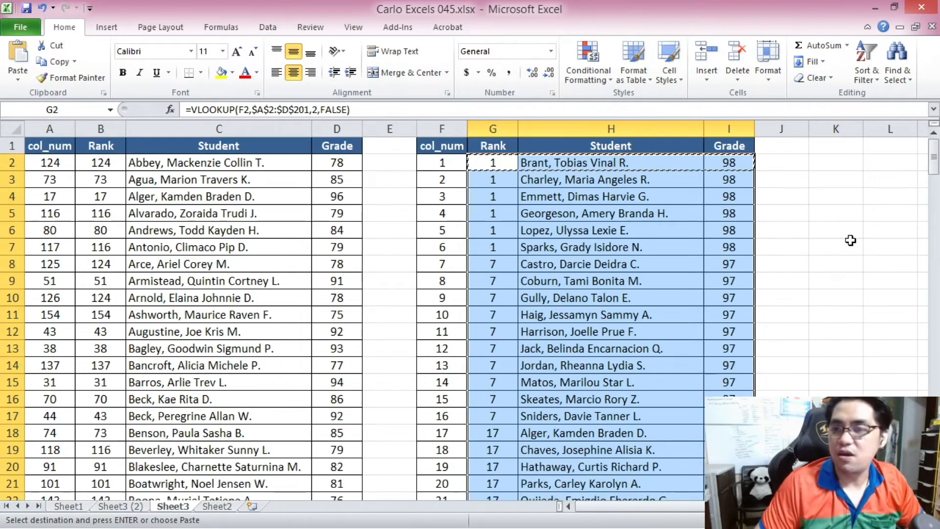
Examine the bottom rows of the ranking table beyond the last student record.
left_click(546, 245)
left_click_drag(934, 158, 933, 154)
left_click(506, 164)
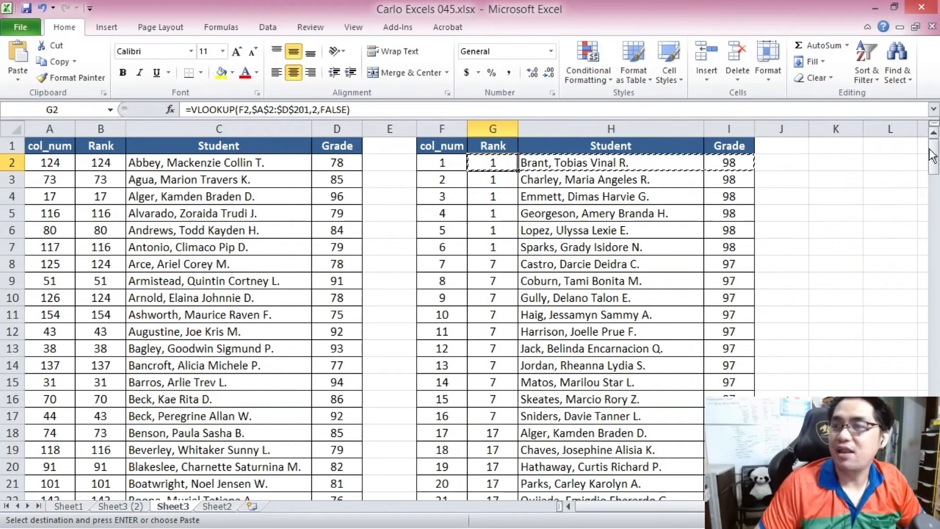
left_click_drag(936, 156, 935, 491)
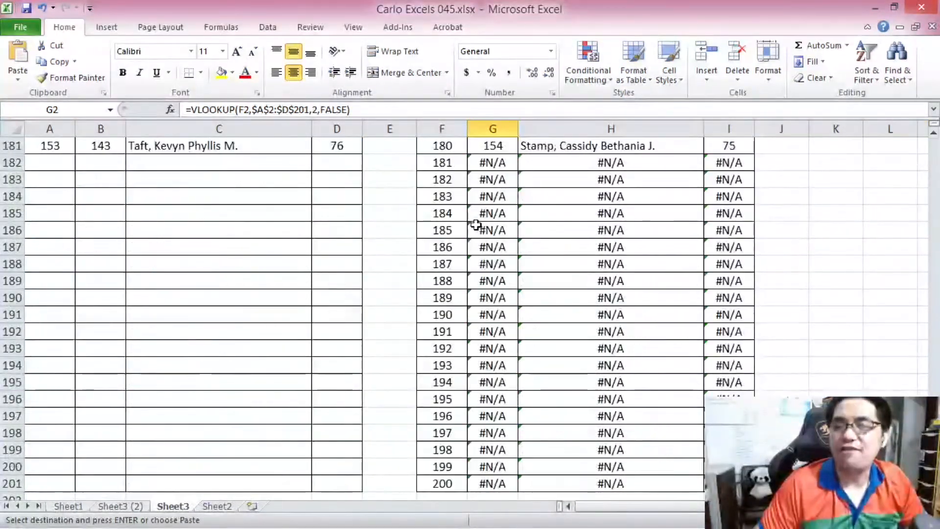
left_click(487, 163)
scroll(51, 221, "up", 1)
left_click_drag(51, 195, 345, 196)
left_click(459, 209)
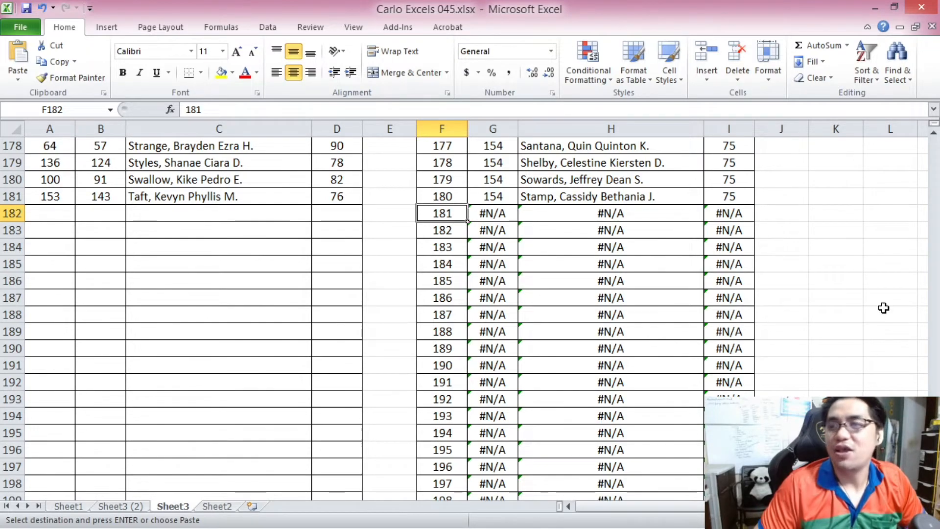
left_click_drag(933, 455, 910, 145)
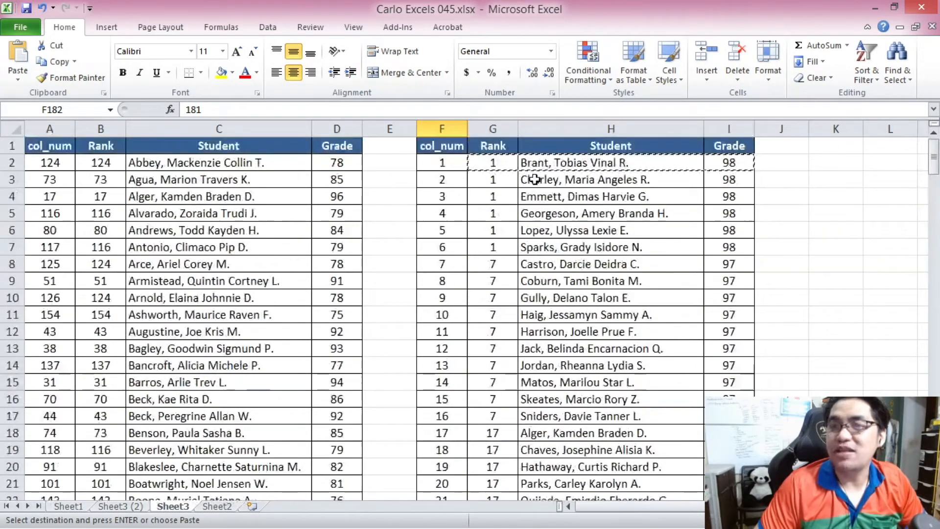
Wrap G2's formula in IFERROR with an empty-string fallback: =IFERROR(VLOOKUP(F2,$A$2:$D$201,2,FALSE),"").
left_click(495, 163)
left_click(194, 109)
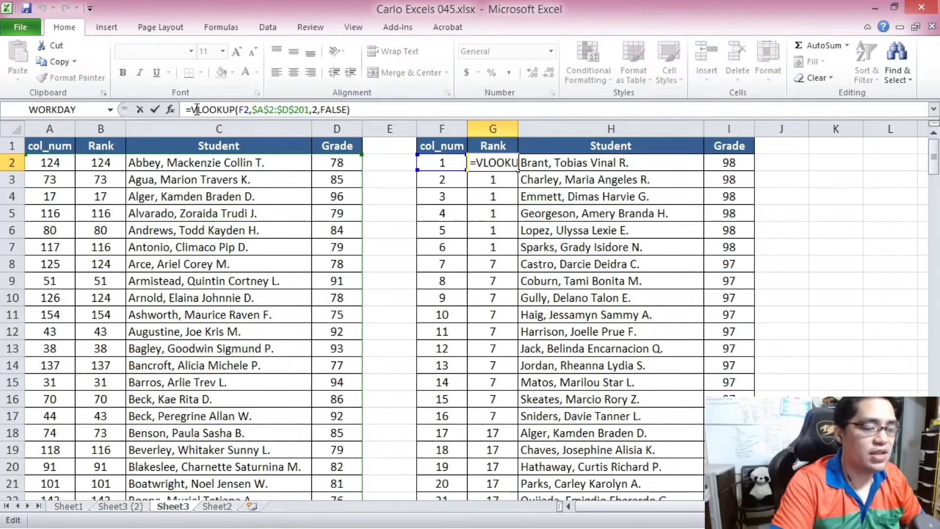
type("IFERROR")
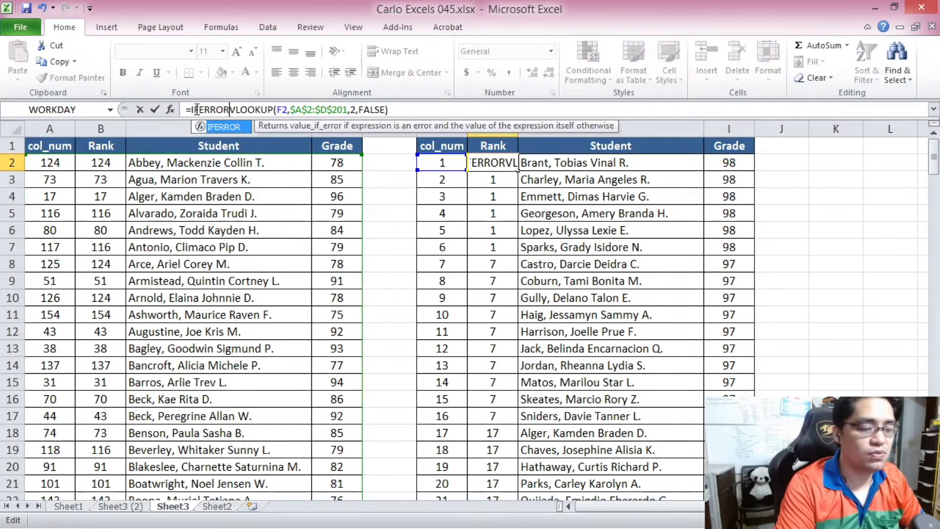
type("(")
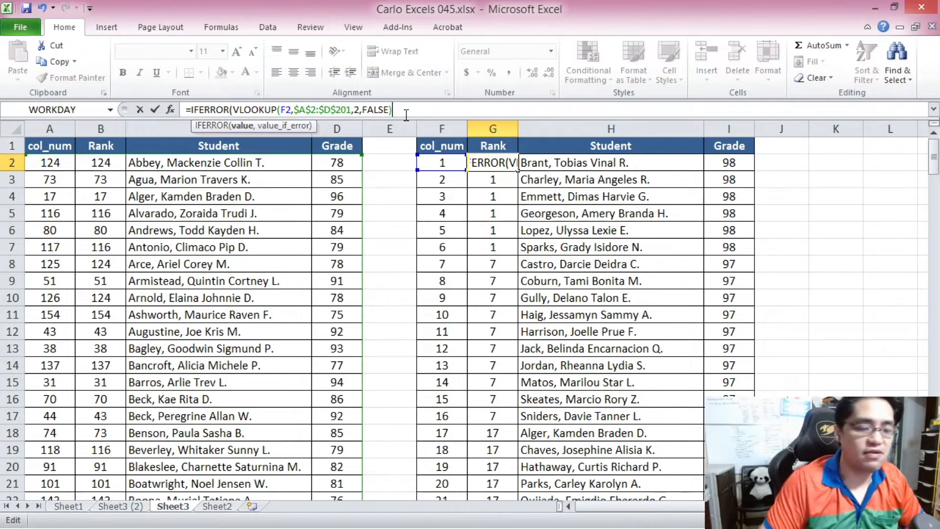
left_click(406, 115)
type(",\"\"")
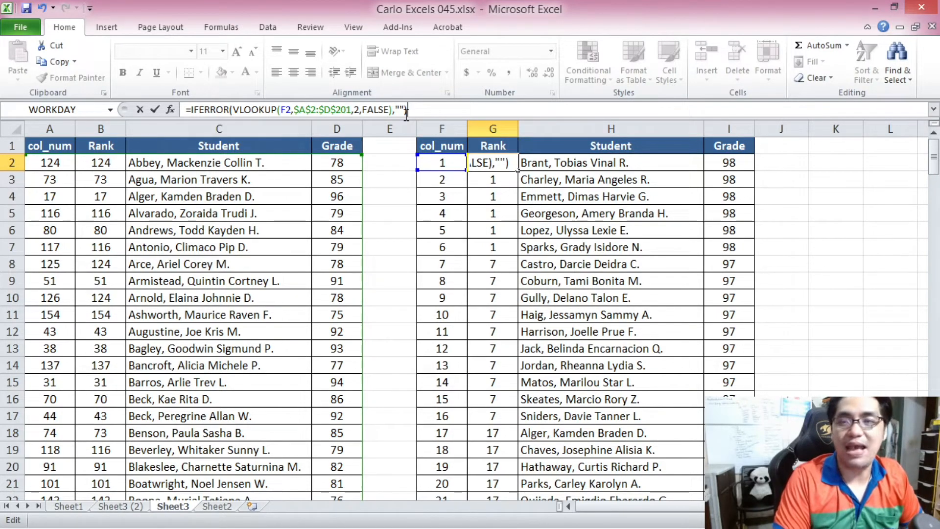
type(")")
key("Return")
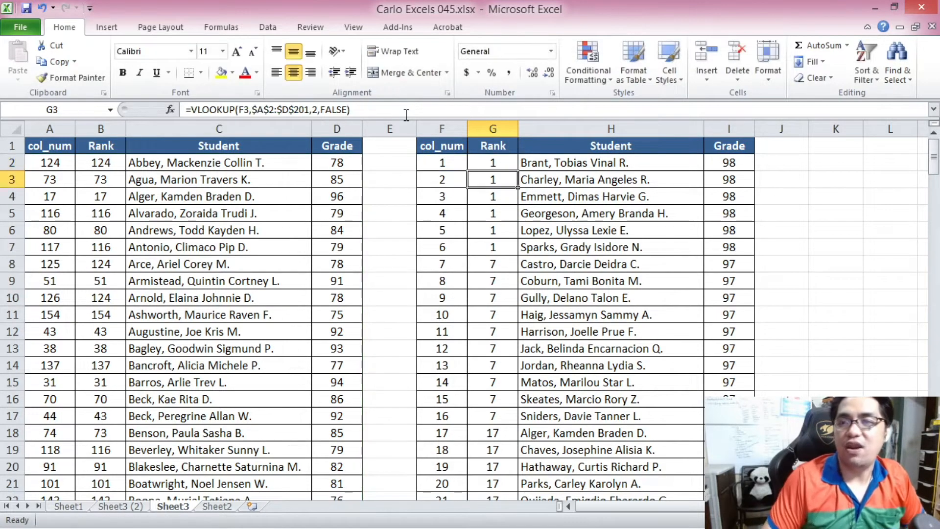
Wrap H2's formula in IFERROR: =IFERROR(VLOOKUP(F2,$A$2:$D$201,3,FALSE),"").
left_click(539, 167)
left_click(188, 111)
type("IFERRVLOOKUP(F2,$A$2:$D$201,3,FALSE")
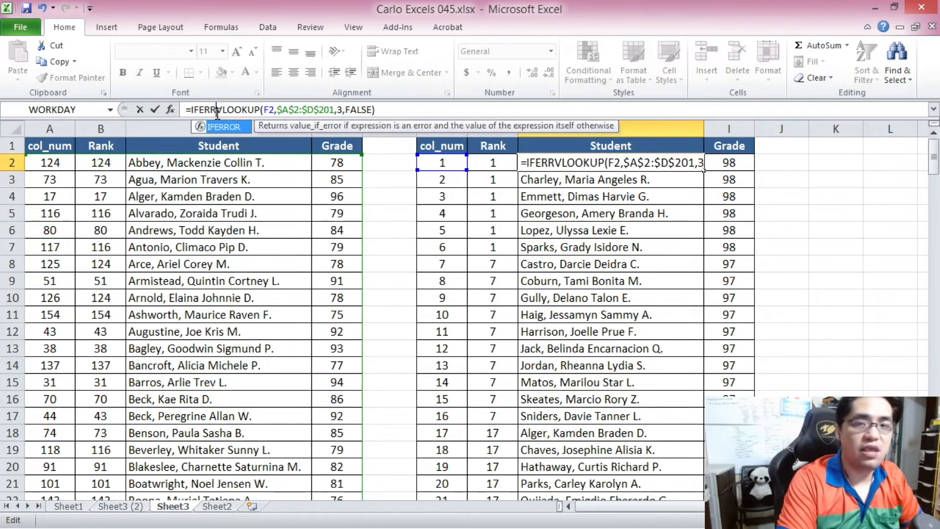
key("Tab")
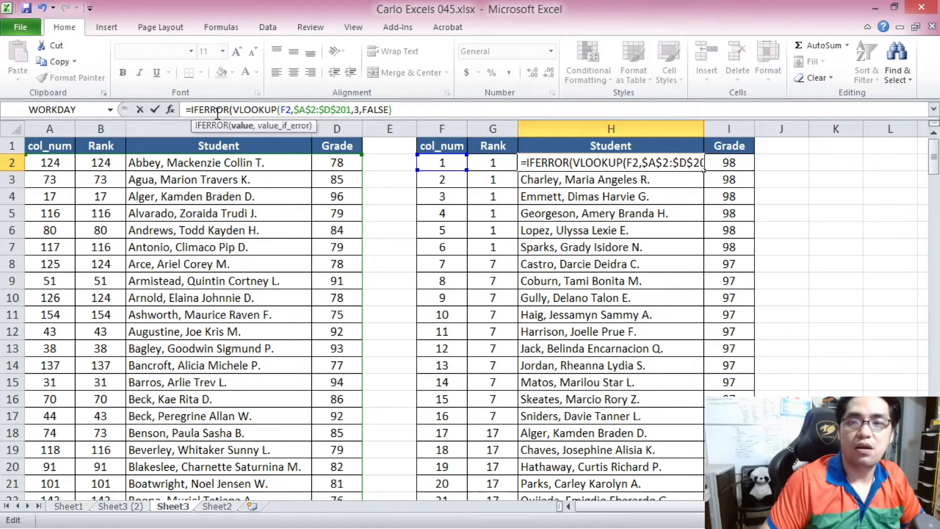
left_click(397, 116)
type(",")
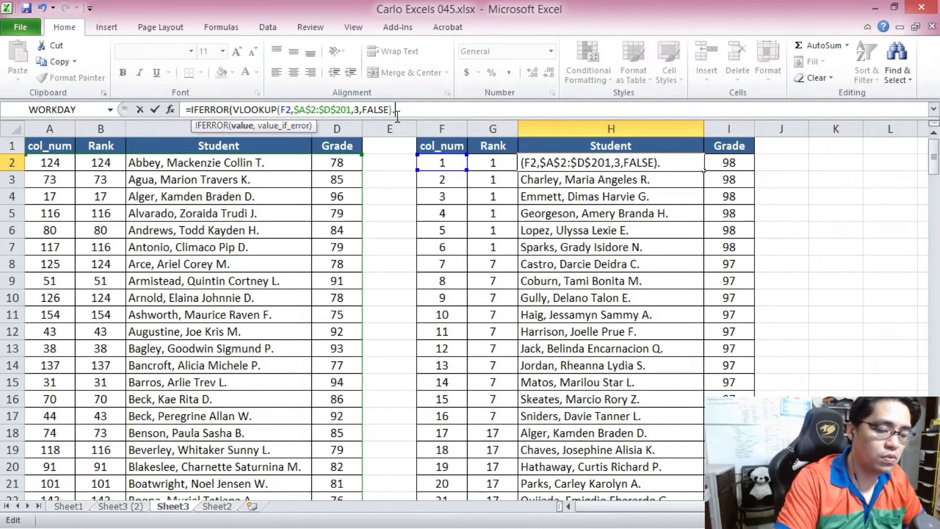
type("\"\")")
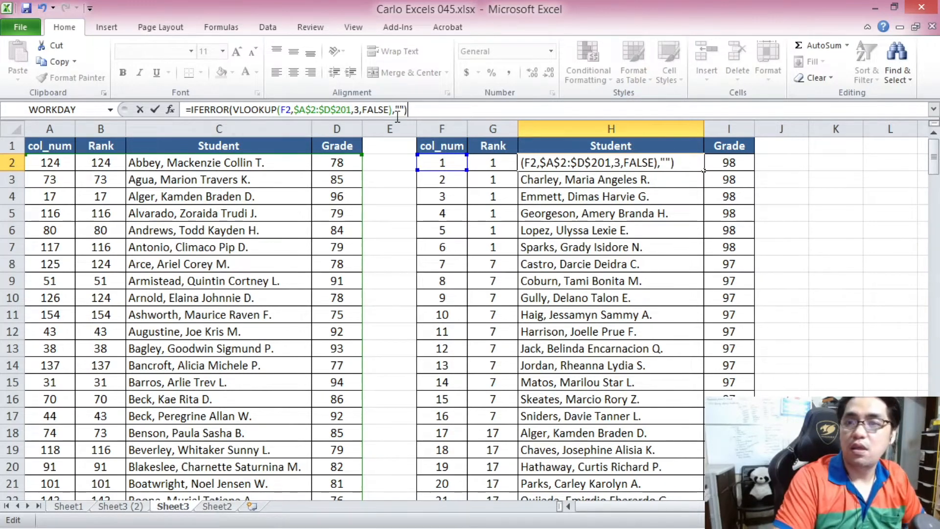
key("Return")
Wrap I2's formula in IFERROR: =IFERROR(VLOOKUP(F2,$A$2:$D$201,4,FALSE),"").
left_click(728, 166)
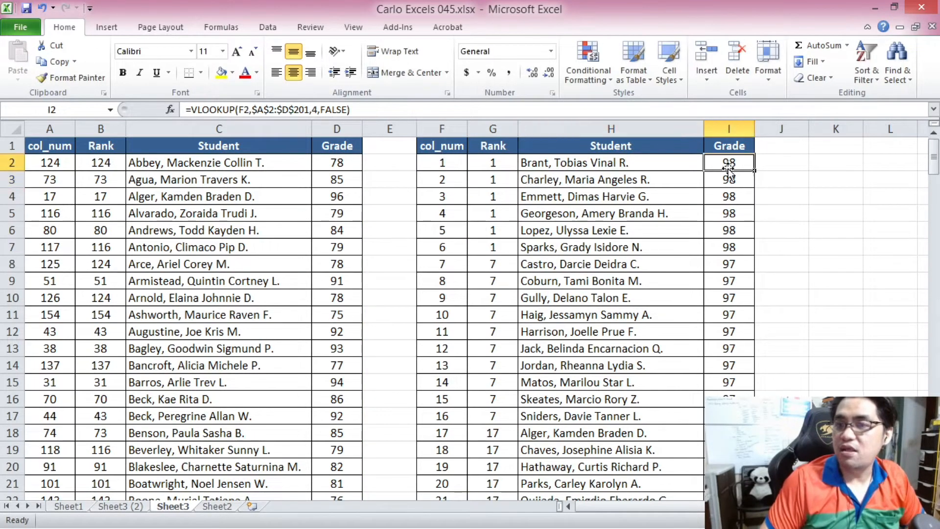
left_click(192, 110)
type("IFERROR(")
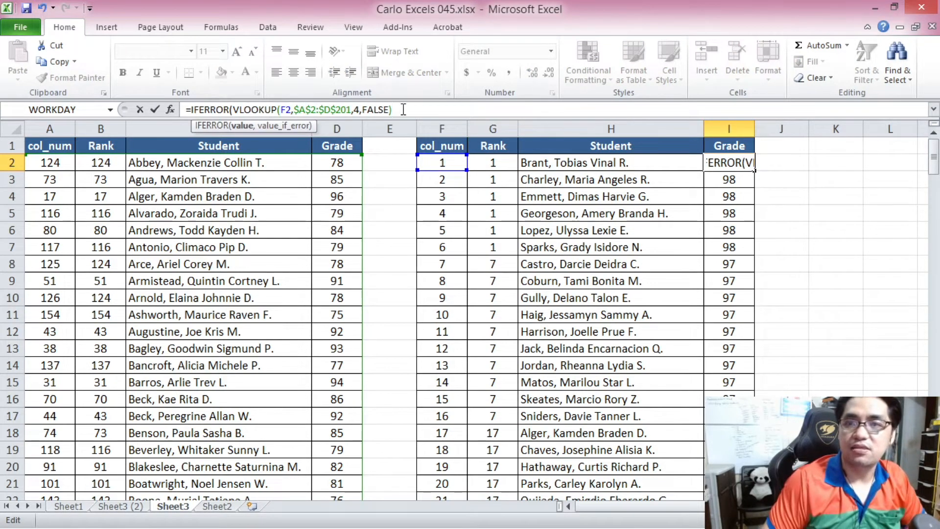
type(",\"\")")
key("Return")
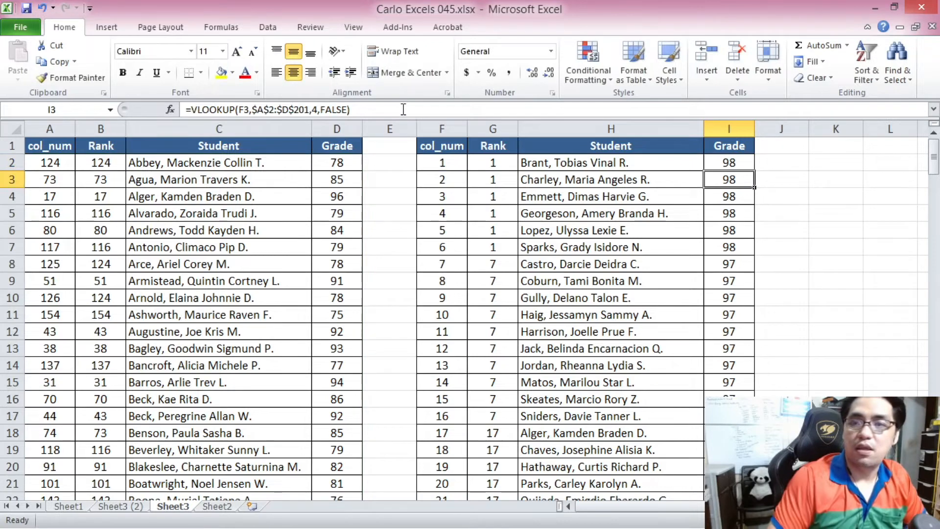
Copy the IFERROR formulas in G2:I2 down through row 201 of the ranking table.
left_click_drag(496, 162, 713, 165)
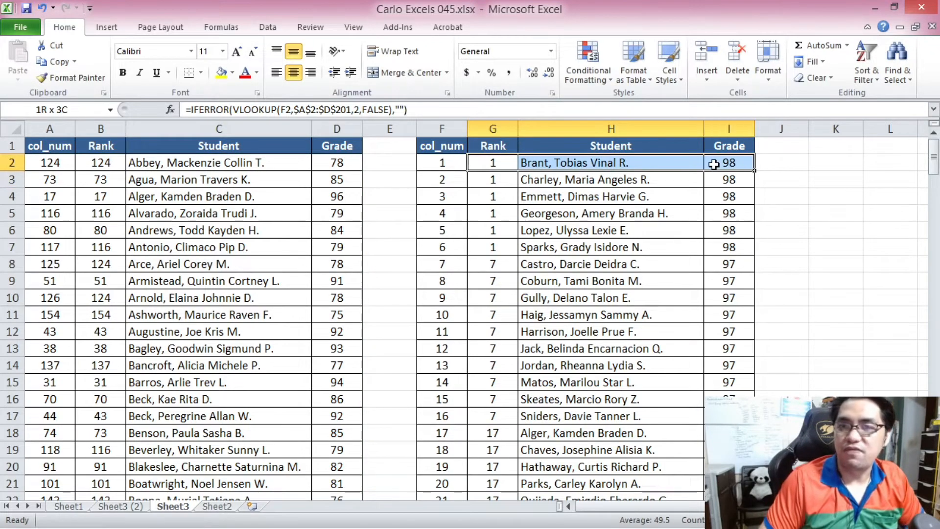
key("ctrl+c")
left_click_drag(933, 157, 934, 465)
left_click(729, 483, "shift")
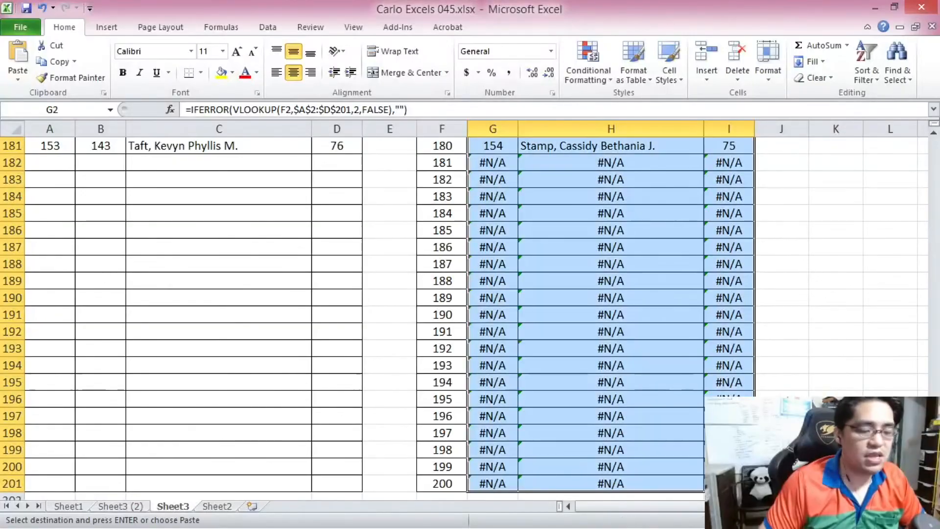
key("ctrl+v")
Review rows 182 to 201 of the ranking table after the IFERROR fill.
left_click_drag(934, 161, 934, 466)
left_click(496, 164)
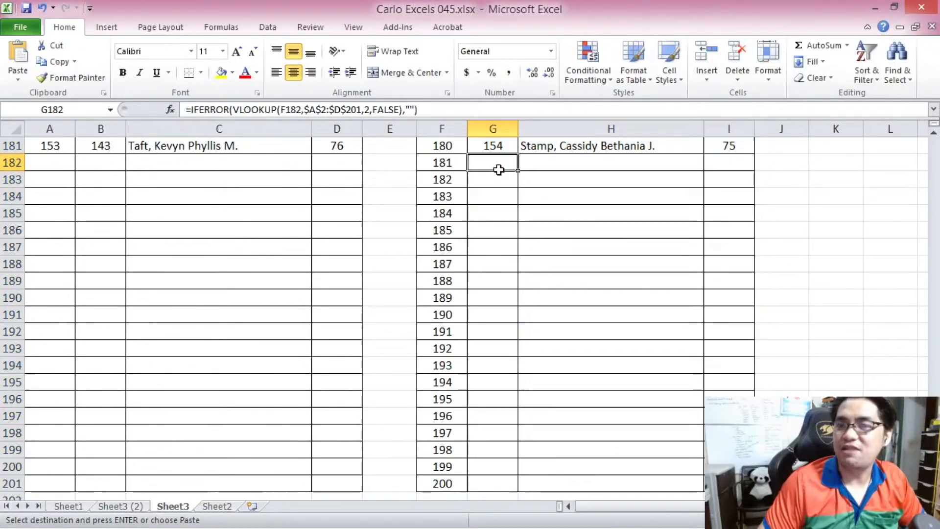
left_click_drag(496, 160, 730, 482)
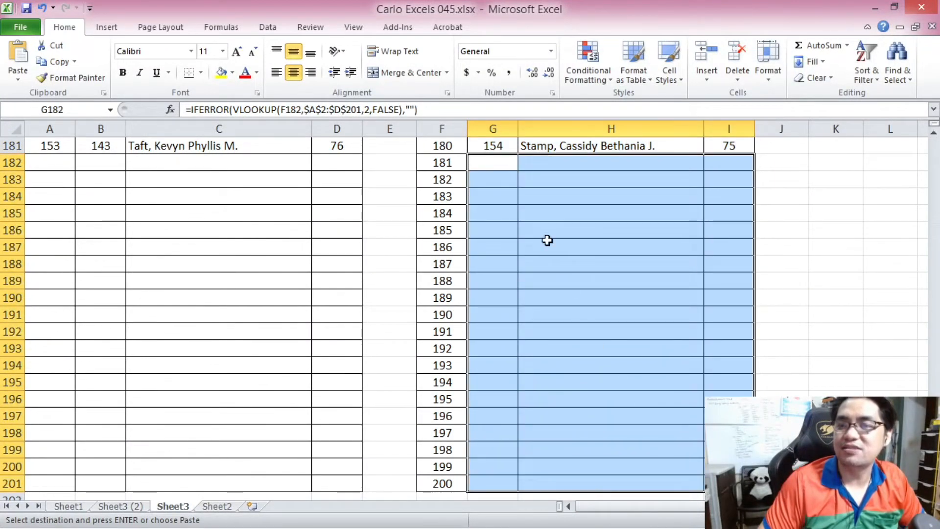
left_click(504, 164)
scroll(509, 220, "up", 1)
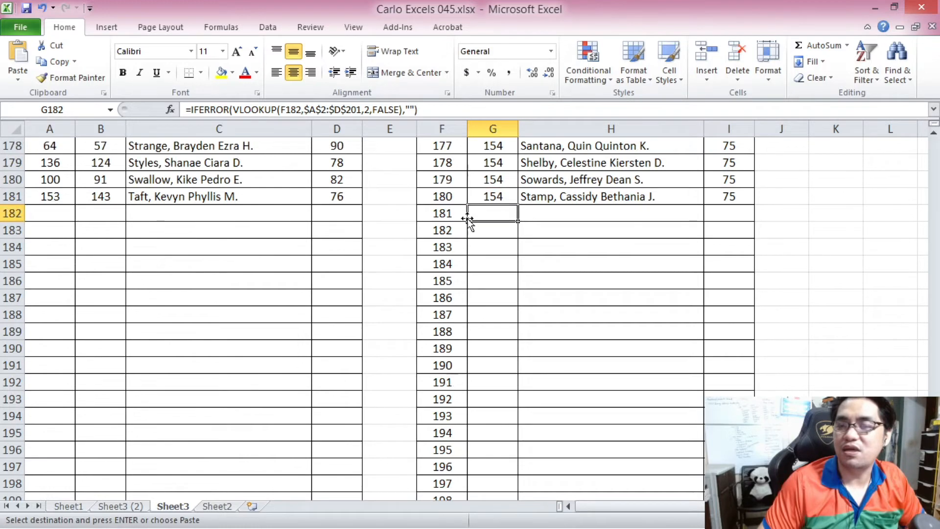
left_click(447, 212)
Switch to the Carlo Excels 045 2.xlsx workbook and inspect the first ranking row's formulas.
key("ctrl+Tab")
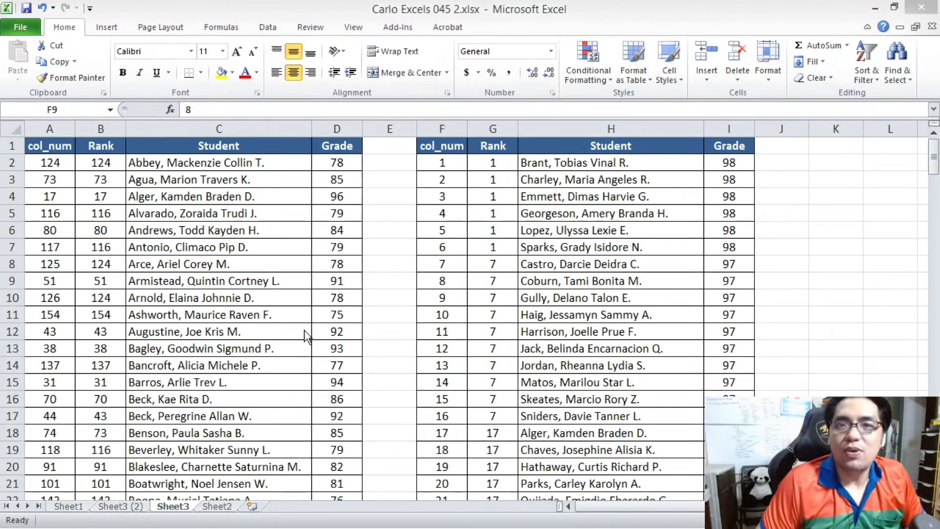
left_click_drag(484, 164, 521, 166)
left_click_drag(696, 163, 728, 162)
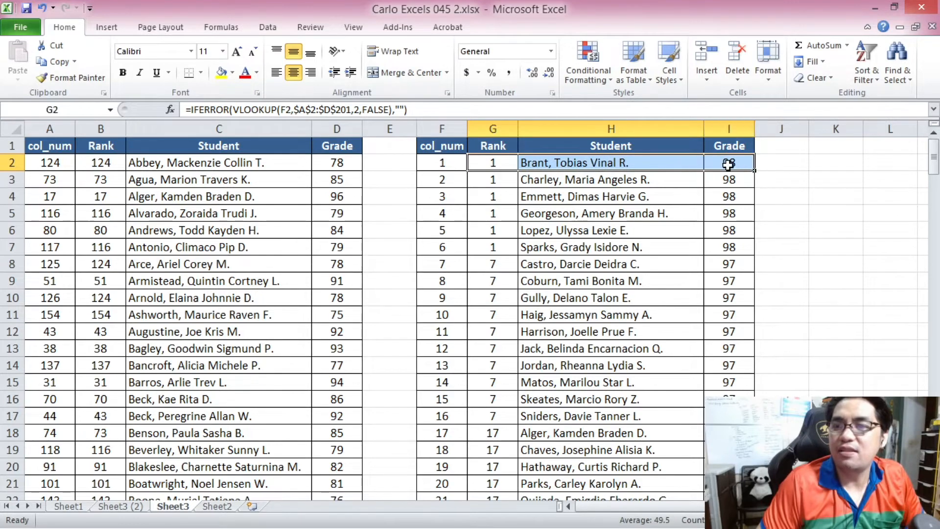
left_click(728, 162)
Set the grade of the student in row 27 (D27) to 88.
left_click(338, 315)
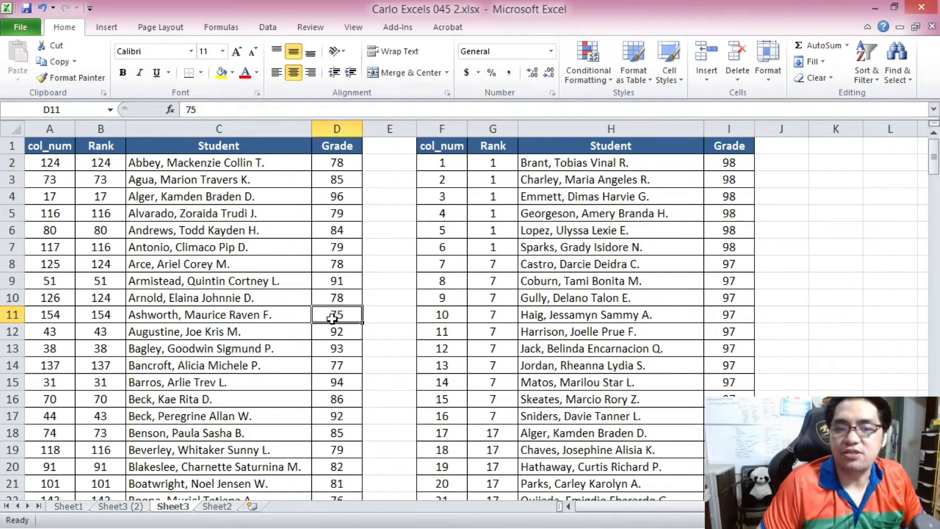
scroll(245, 318, "down", 2)
scroll(180, 354, "down", 2)
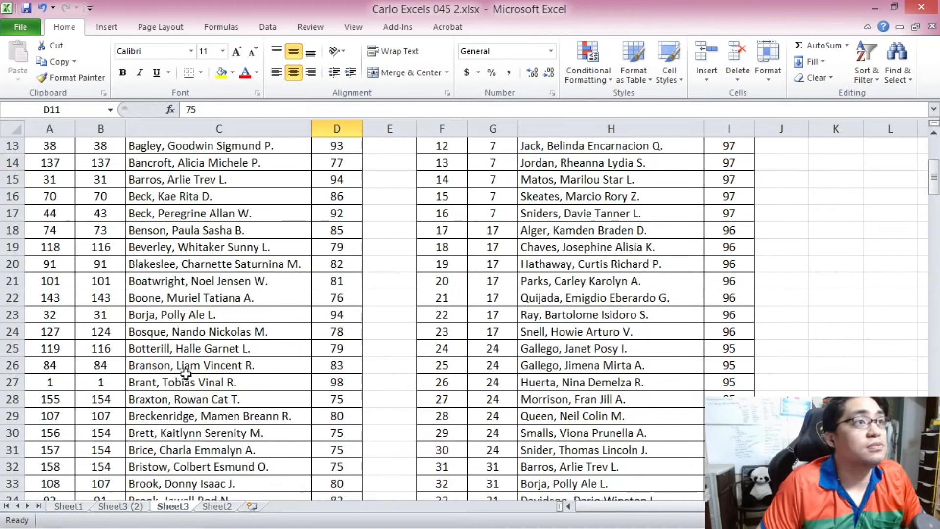
left_click_drag(181, 382, 318, 381)
left_click(343, 382)
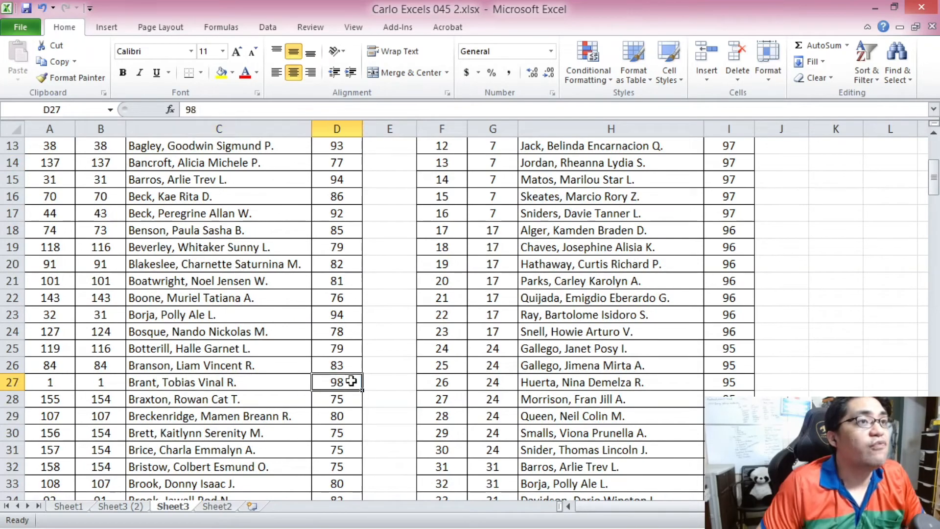
type("88")
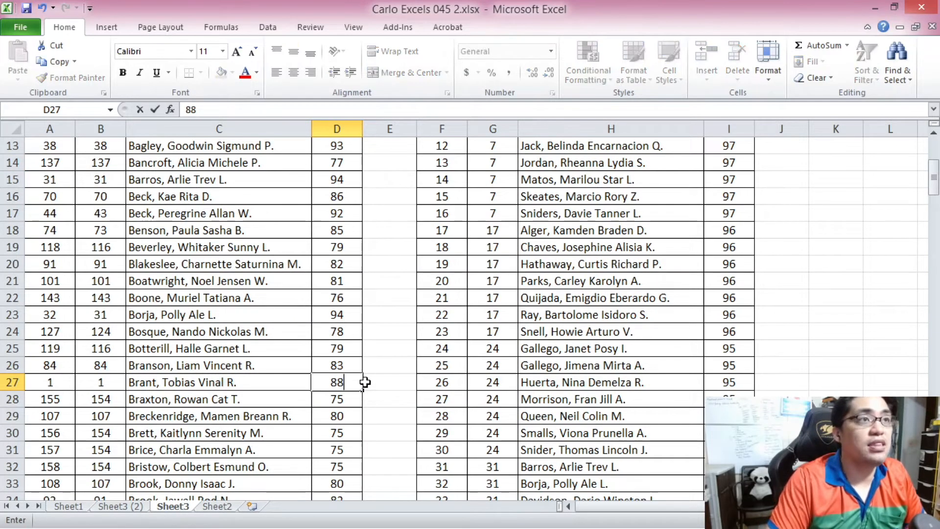
key("Return")
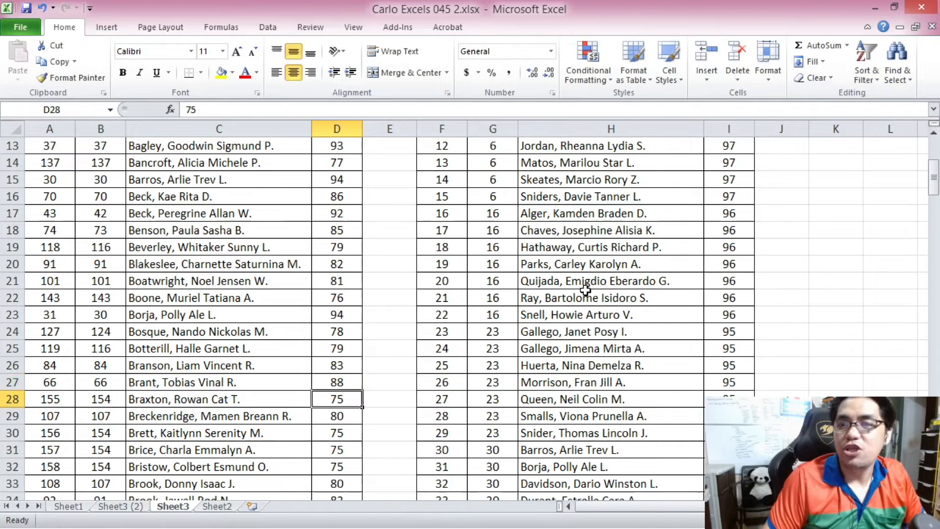
Scroll through the ranking table from the top to review the ranks after the grade change.
left_click(492, 281)
scroll(571, 274, "up", 3)
scroll(571, 274, "up", 1)
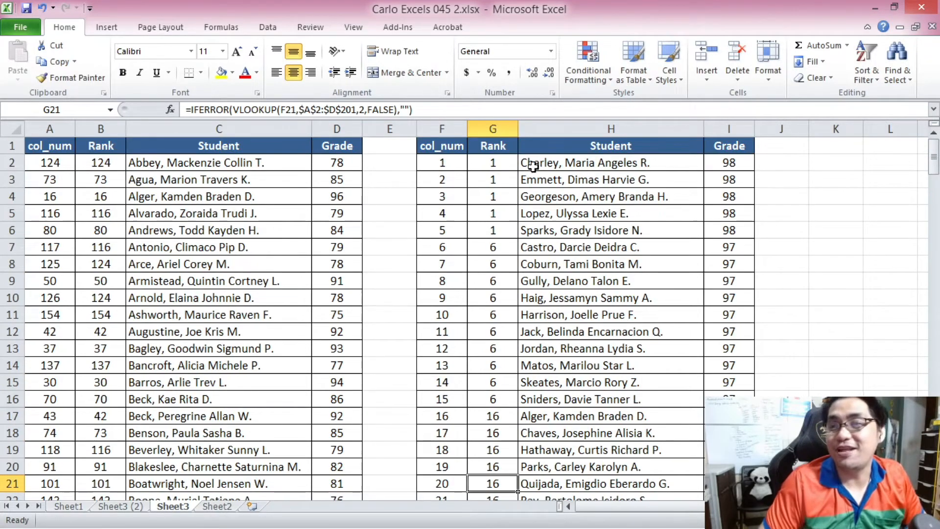
left_click_drag(533, 159, 684, 227)
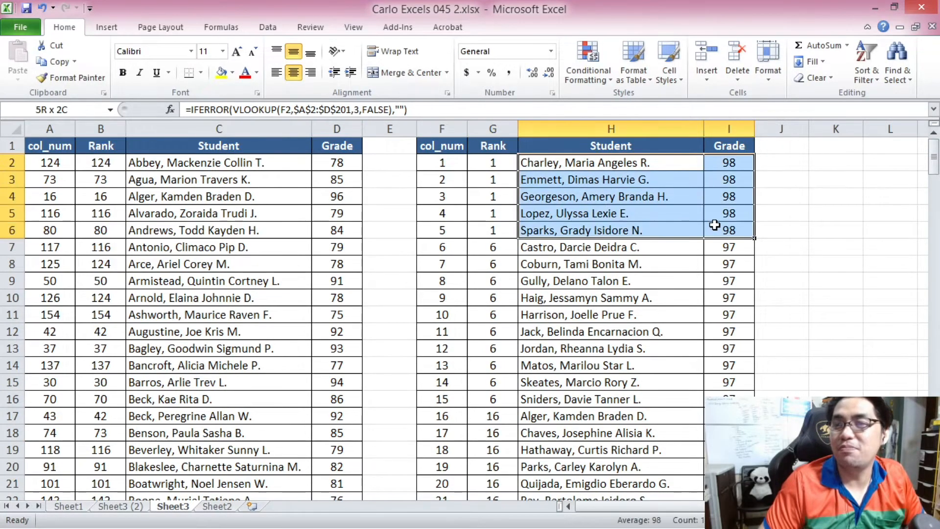
scroll(581, 233, "down", 2)
scroll(581, 233, "down", 1)
scroll(582, 233, "down", 4)
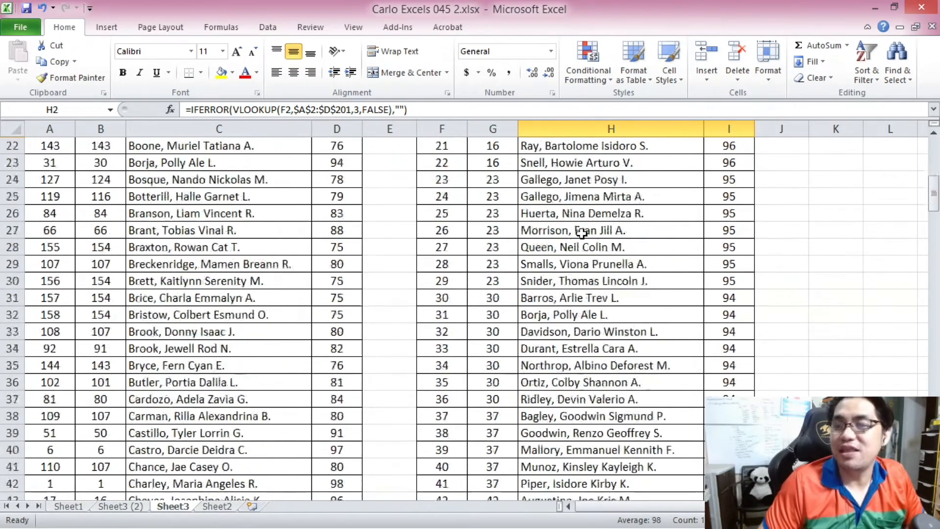
scroll(581, 233, "down", 7)
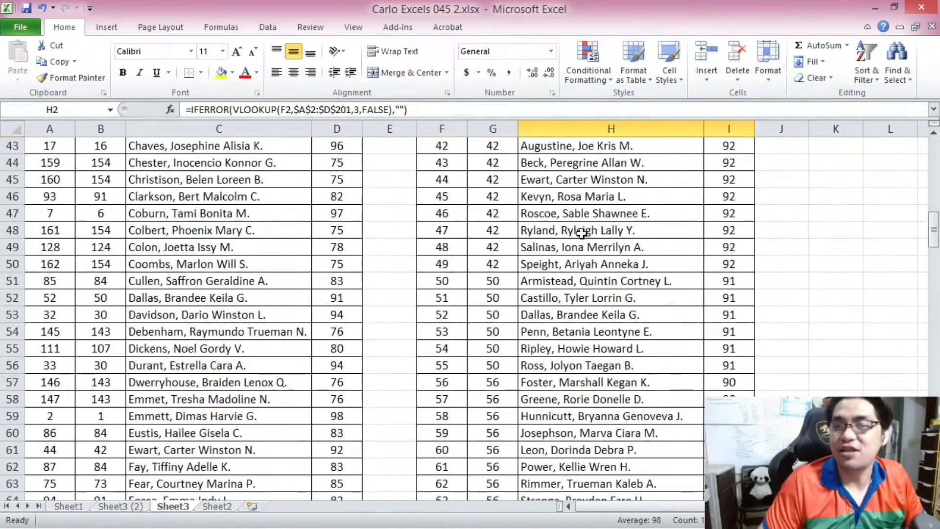
scroll(582, 233, "down", 1)
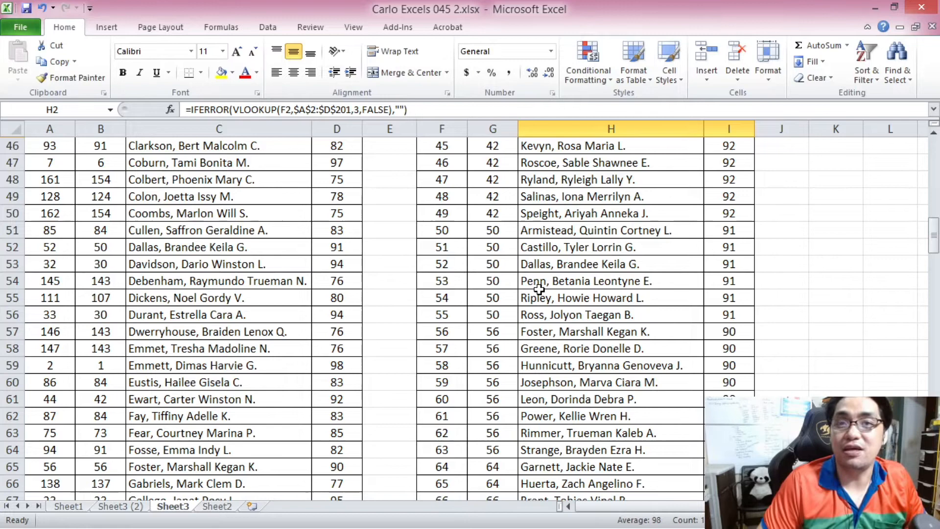
Review the ranked names and grades around rows 55 to 75, then switch to Sheet2.
scroll(537, 289, "down", 3)
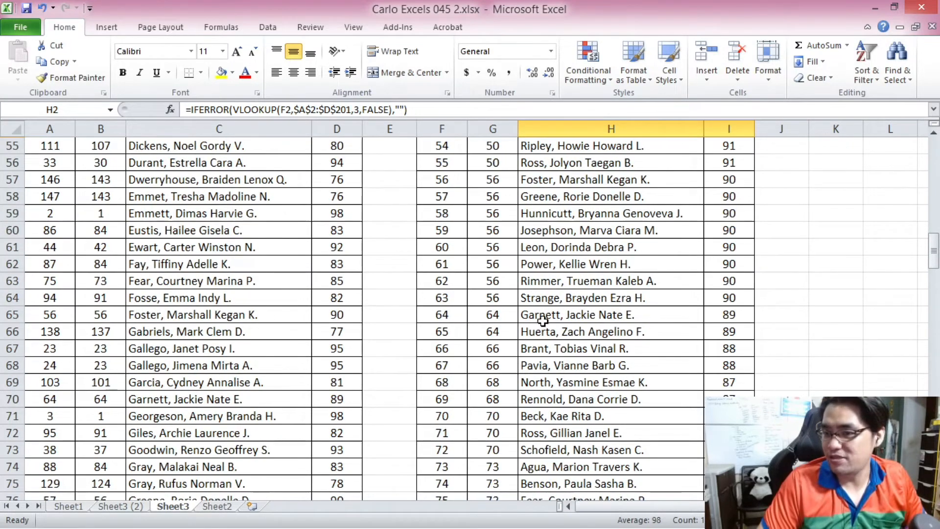
left_click_drag(534, 349, 728, 347)
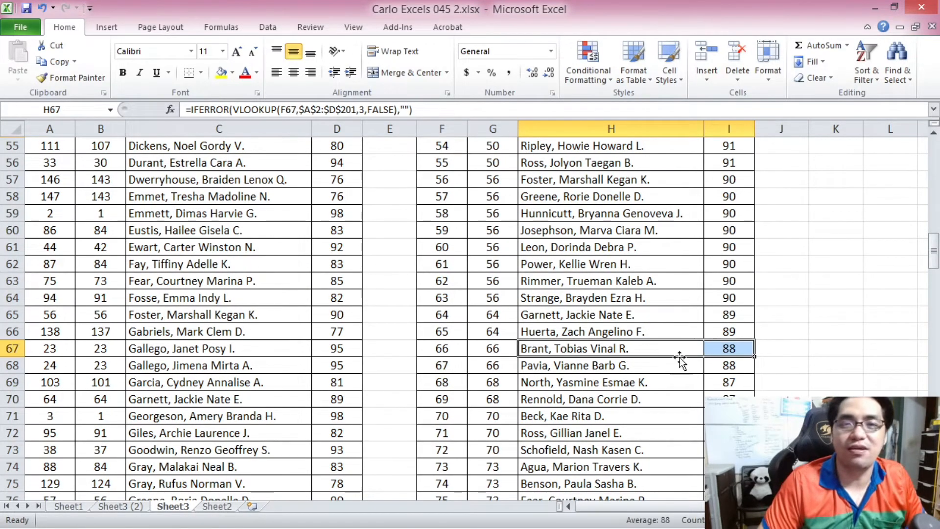
key("ctrl+Page_Down")
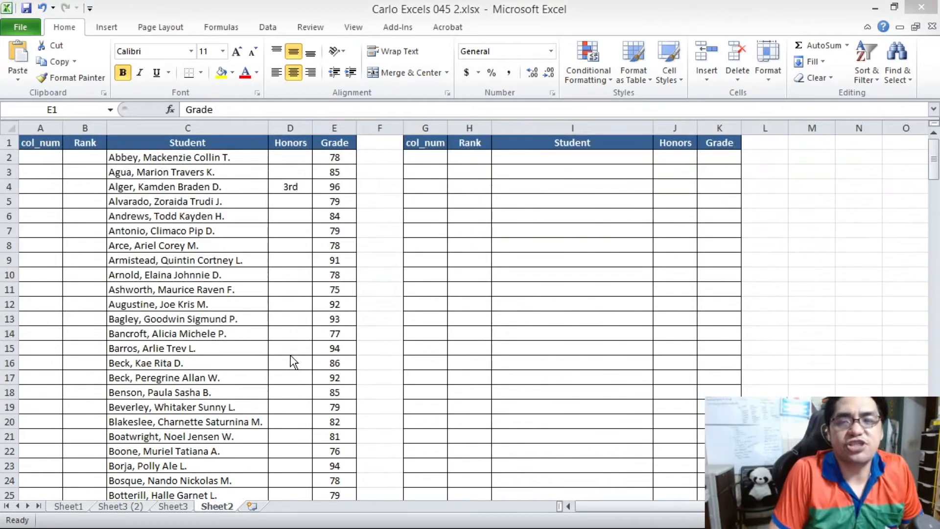
Examine the Honors and Grade columns of the student list on Sheet2.
left_click(257, 228)
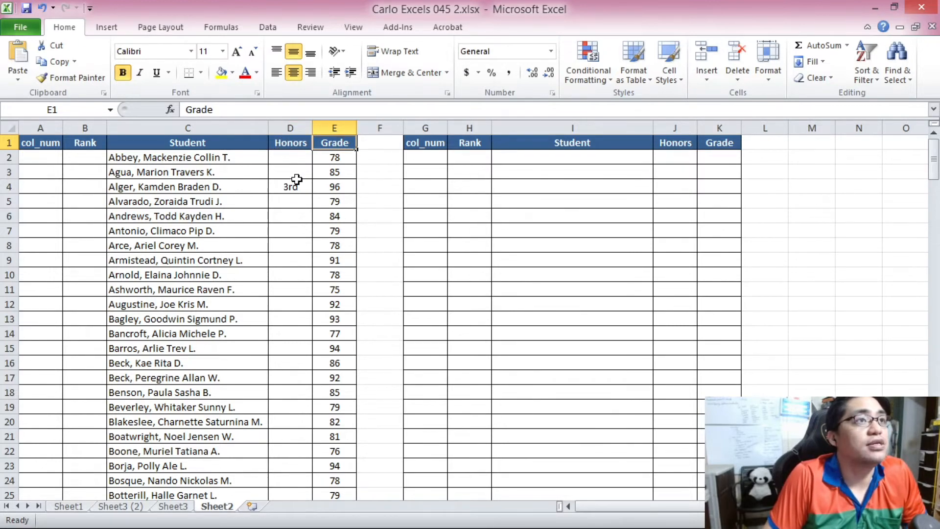
scroll(297, 180, "up", 2)
left_click(311, 149)
key("ctrl+space")
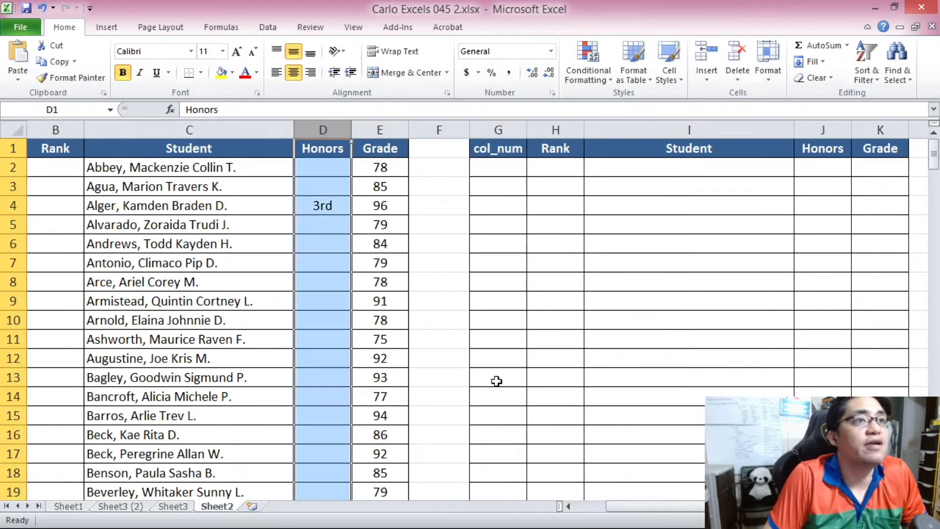
left_click_drag(616, 505, 585, 506)
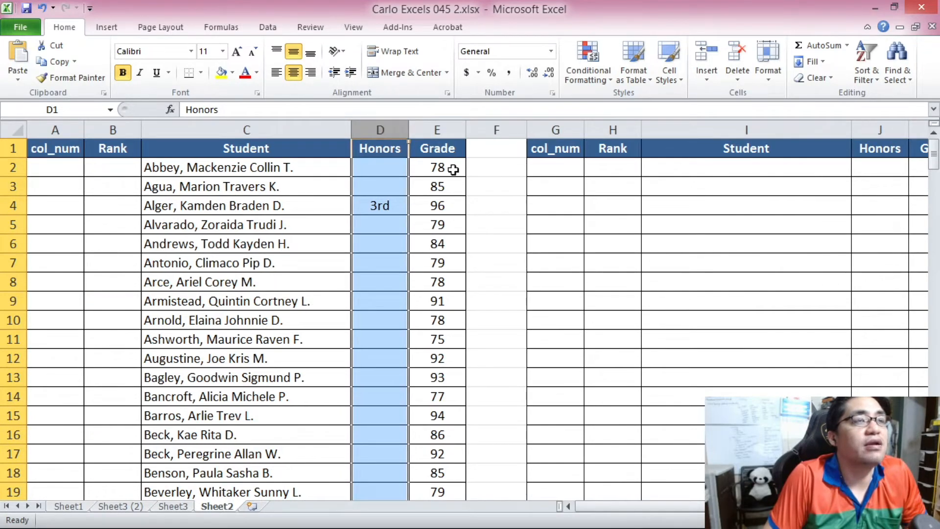
left_click(446, 151)
key("ctrl+space")
left_click(389, 198)
scroll(441, 245, "down", 5)
scroll(382, 245, "down", 4)
scroll(399, 311, "up", 7)
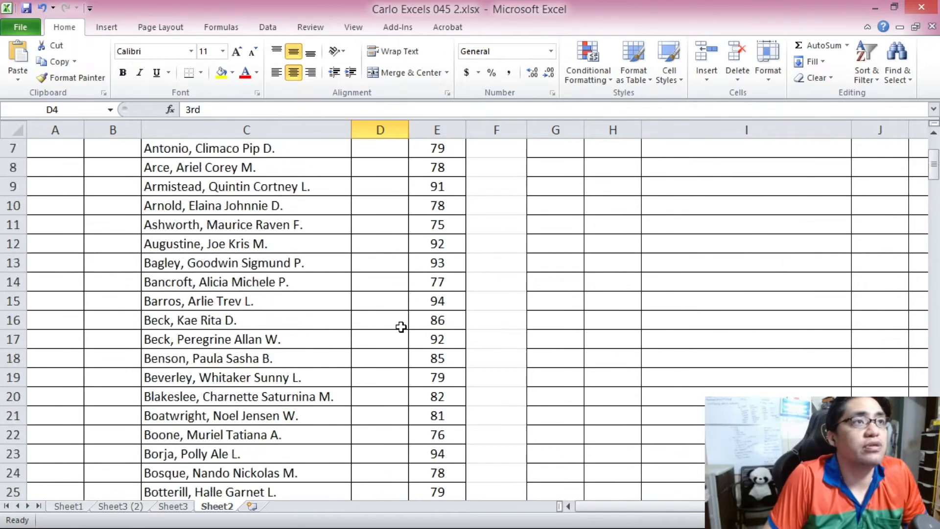
scroll(401, 326, "up", 2)
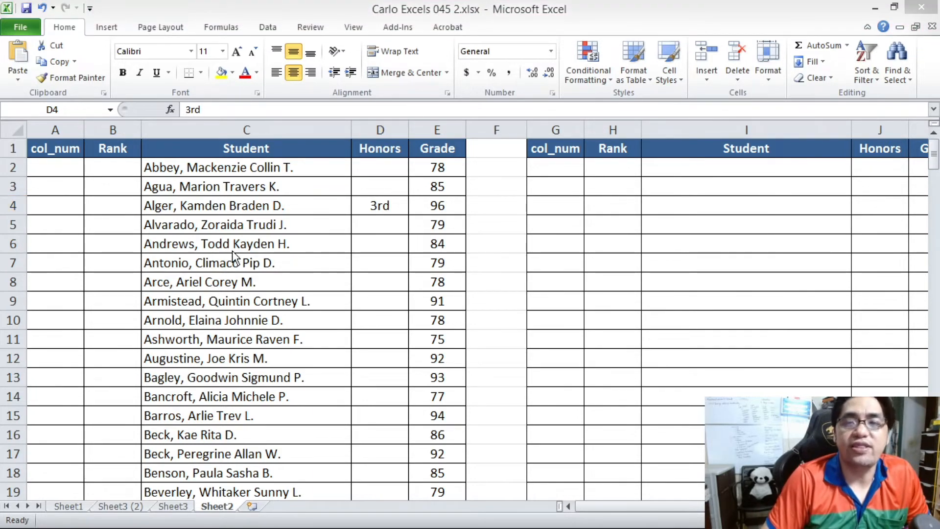
left_click(390, 209)
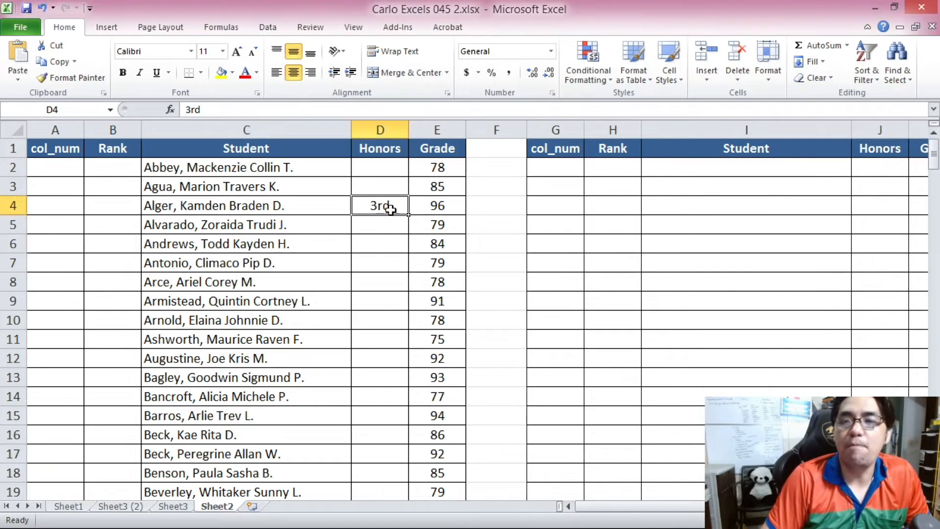
left_click(404, 128)
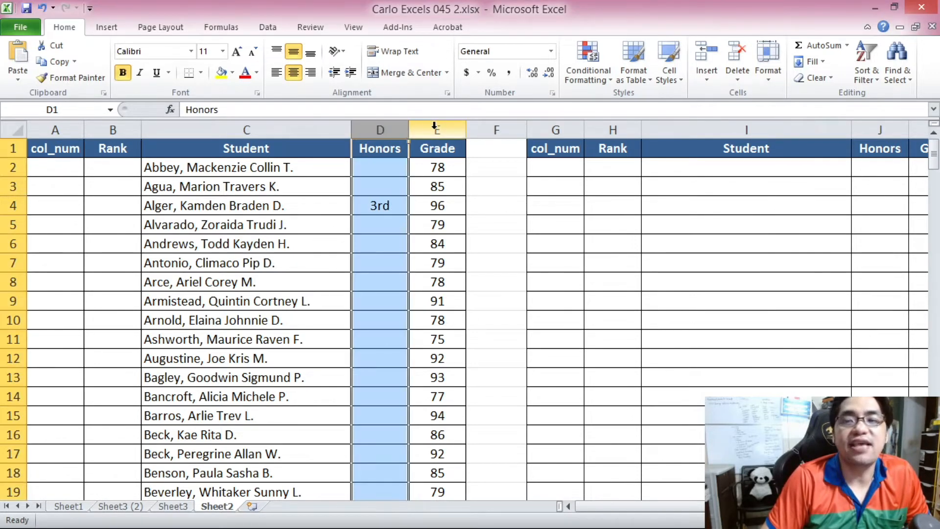
left_click(434, 128)
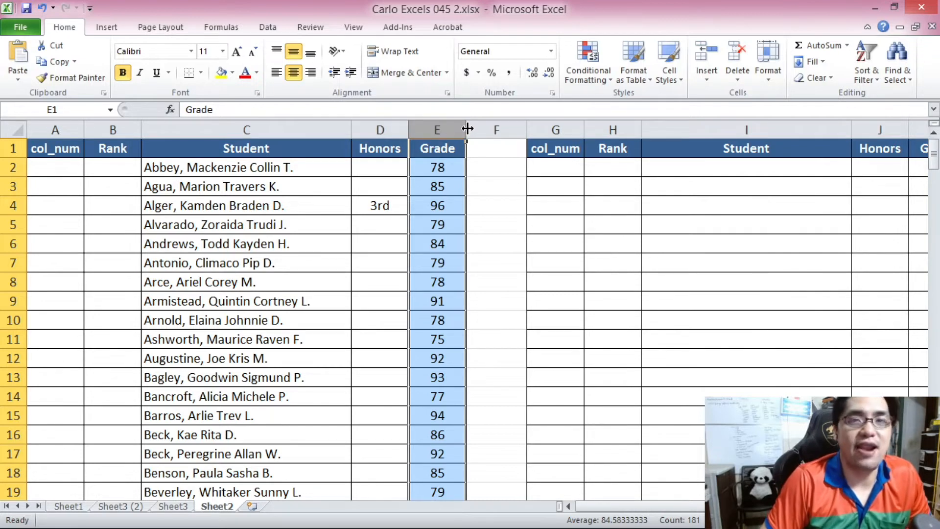
key("Down")
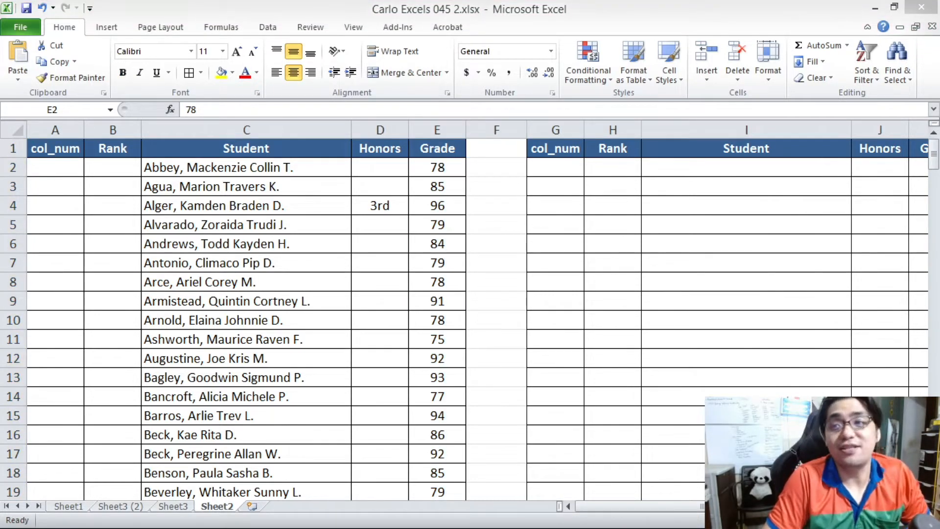
Insert a new column F after Grade and give it the header Wgrade.
right_click(491, 130)
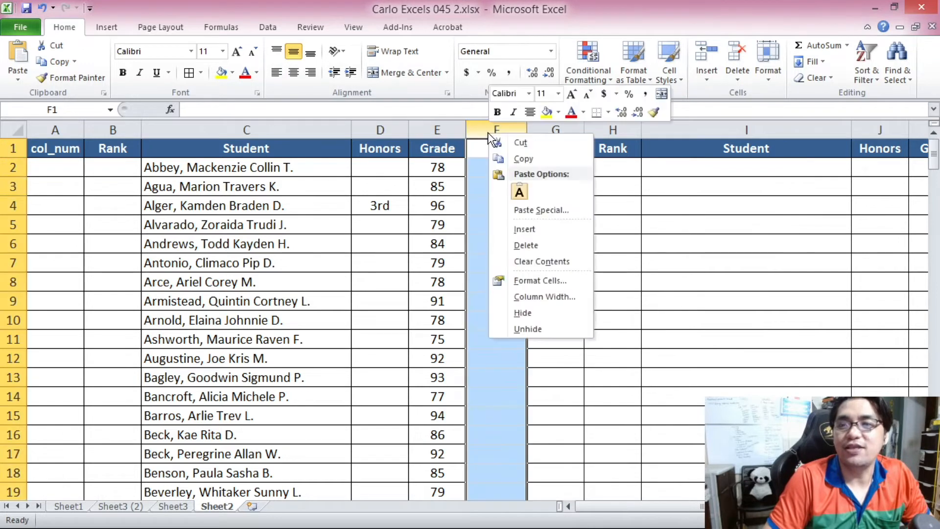
left_click(524, 225)
left_click(487, 149)
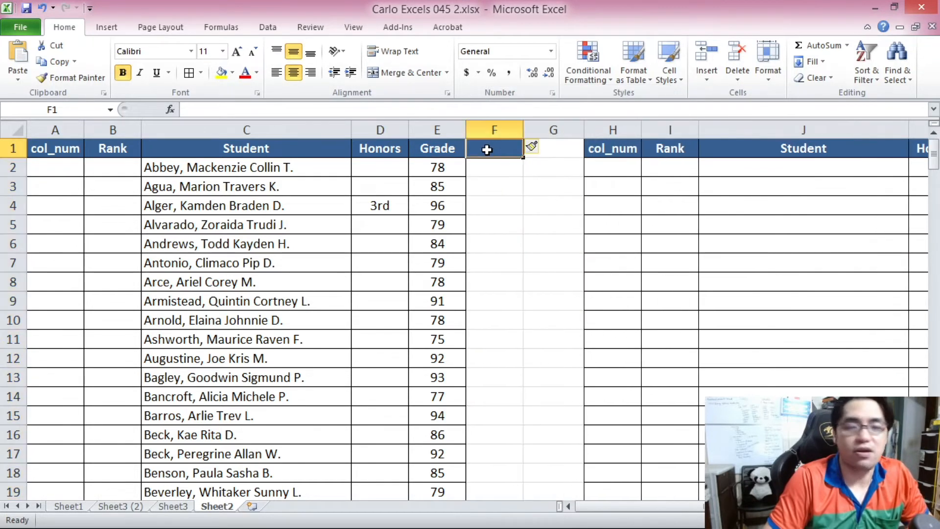
type("Wga")
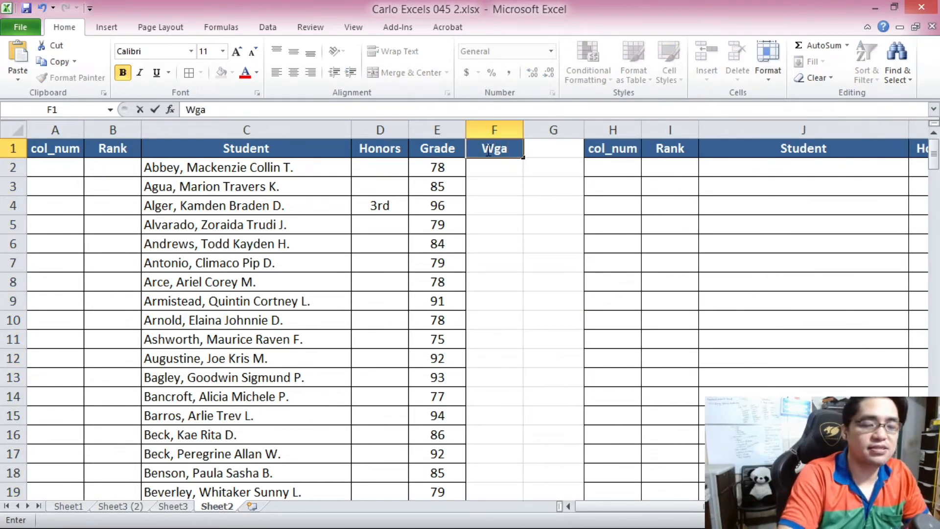
key("BackSpace")
type("rade")
key("Return")
key("Up")
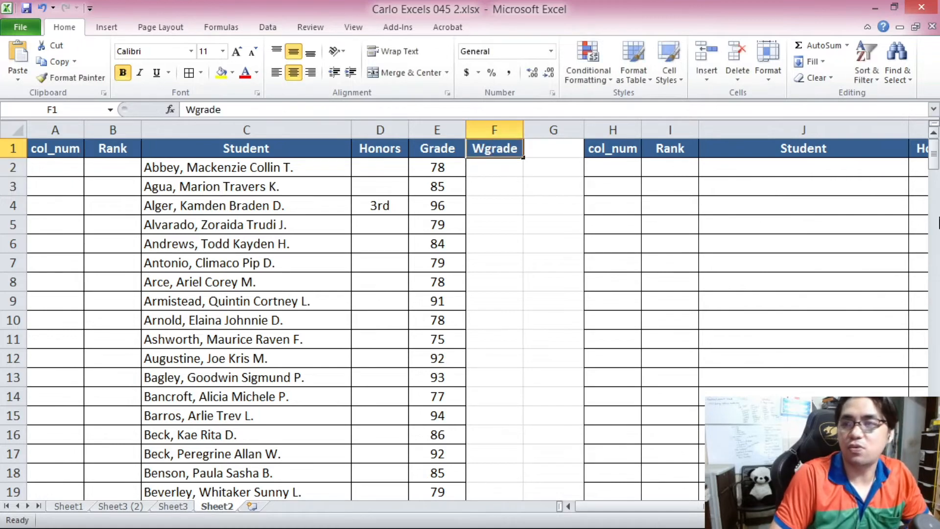
left_click_drag(934, 156, 934, 166)
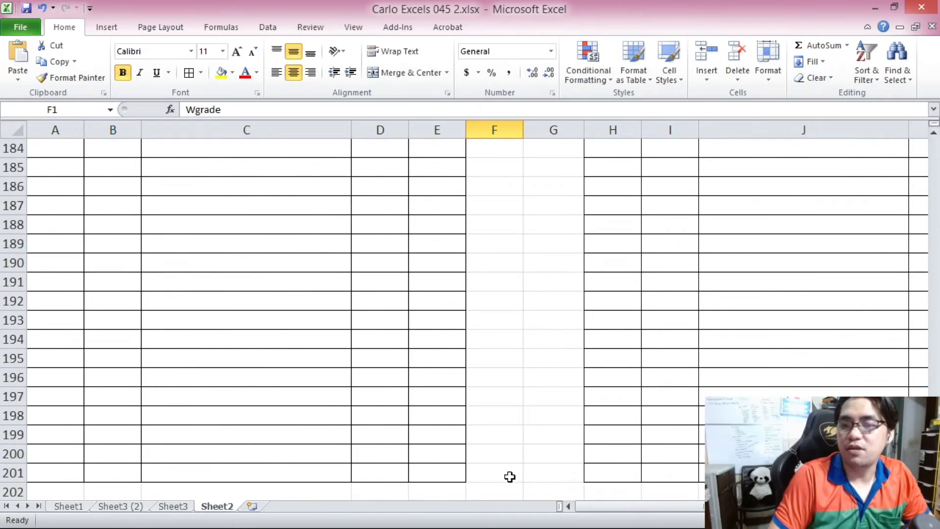
left_click(520, 471, "shift")
left_click(189, 72)
key("ctrl+BackSpace")
Start a nested IF formula in F2 that returns 300 when the Honors cell D2 equals "1st".
left_click(503, 167)
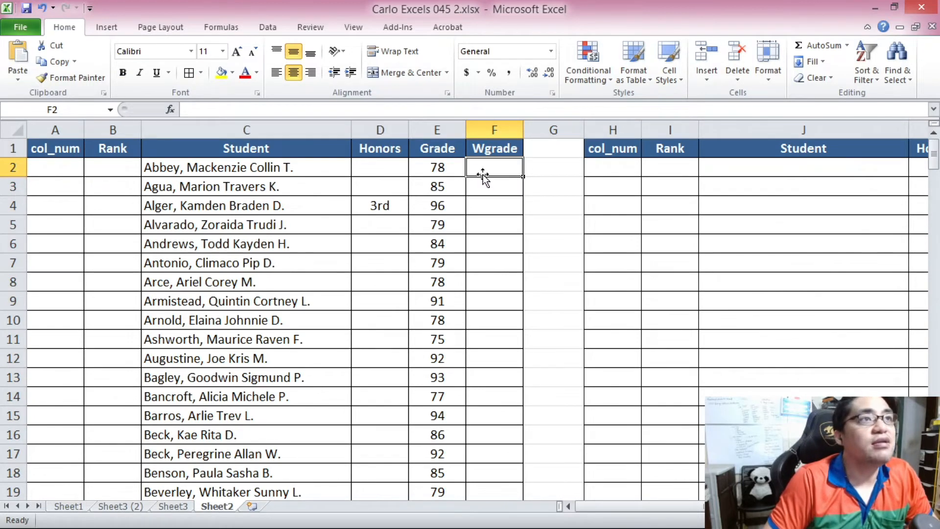
left_click(389, 170)
left_click(495, 168)
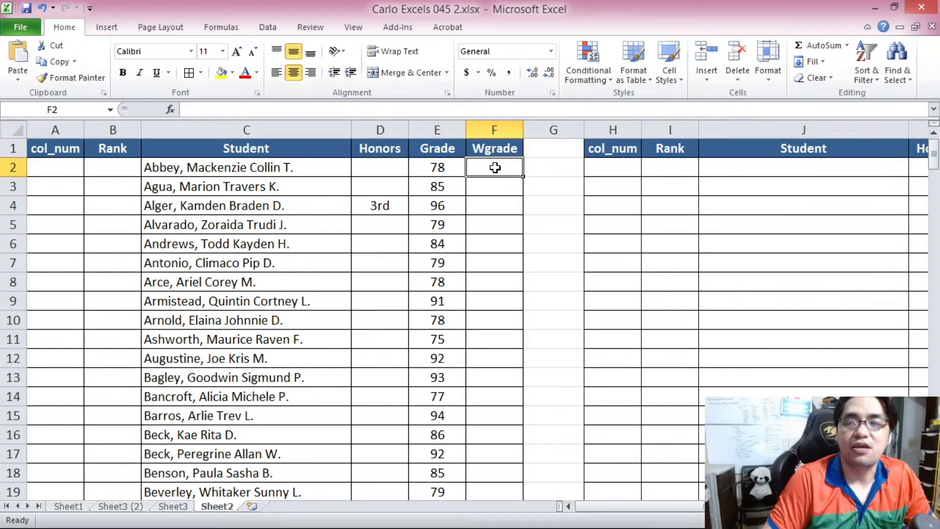
type("=IF(")
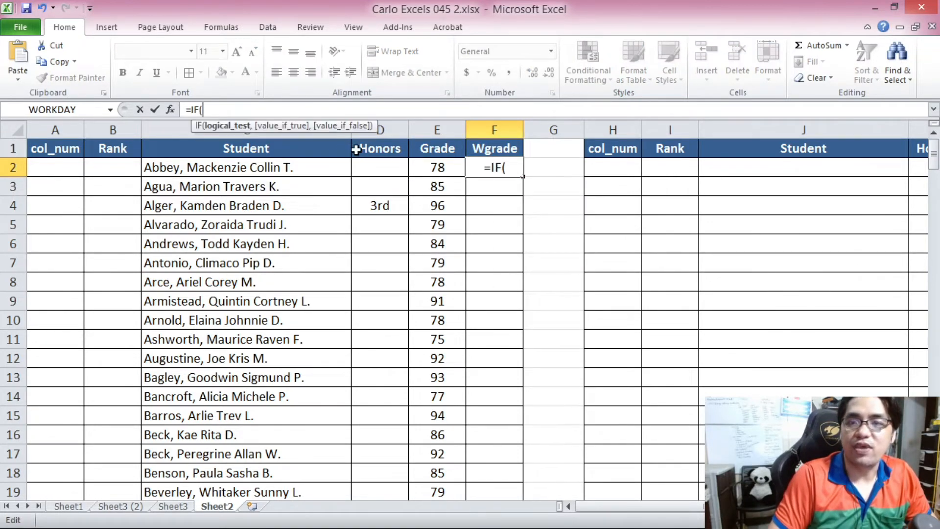
left_click(375, 172)
type("=")
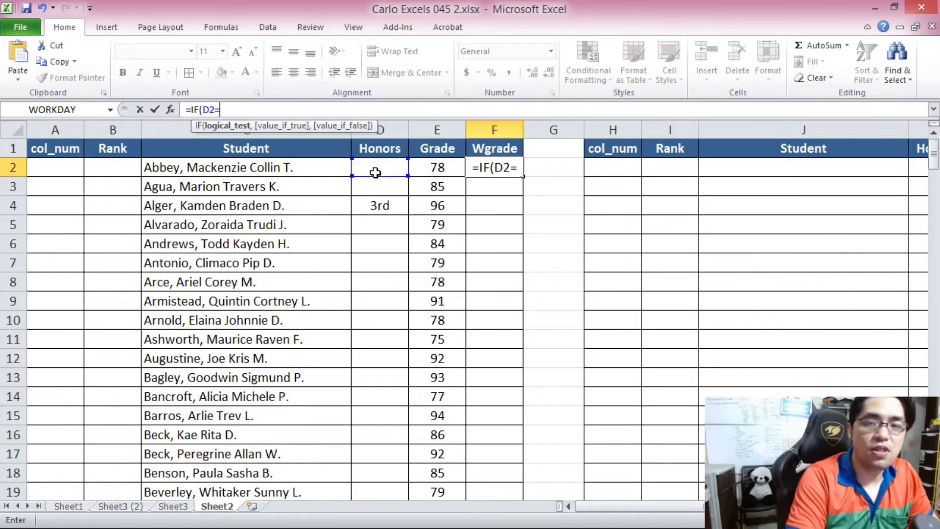
type("\"1st\",")
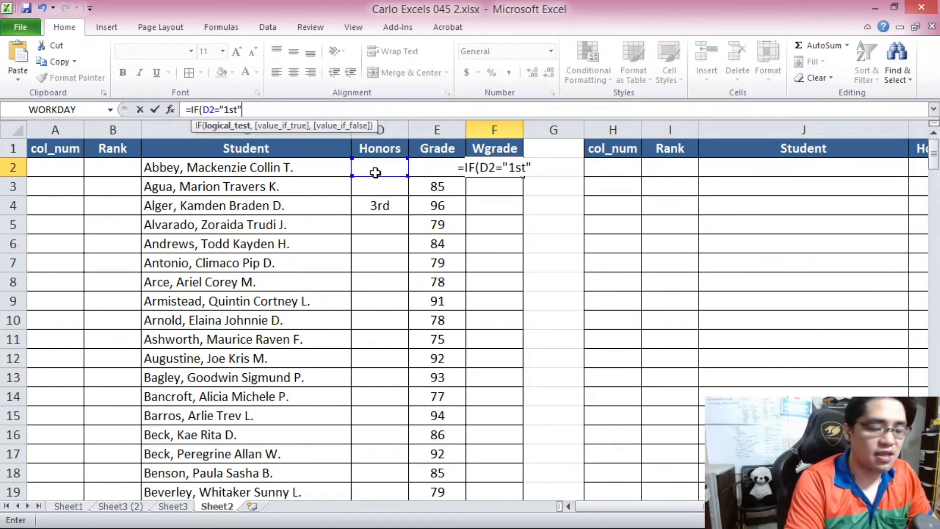
type("30")
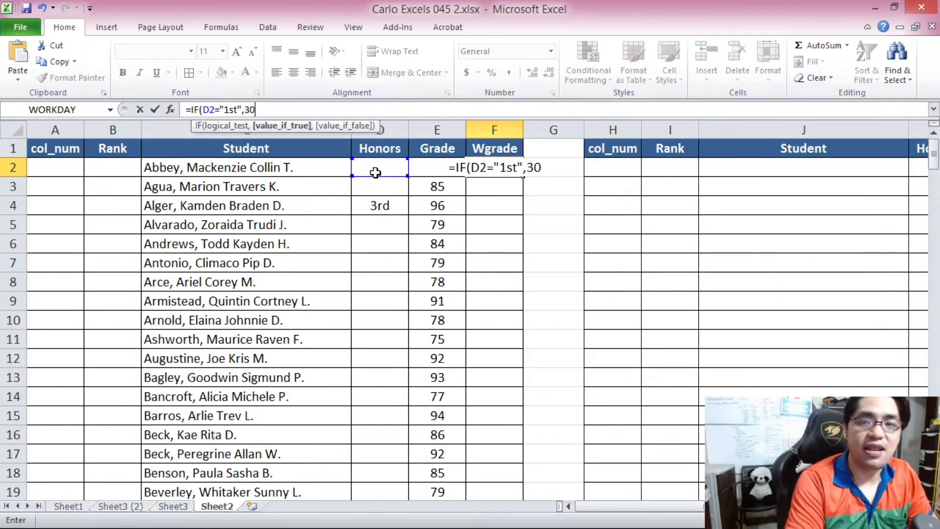
type("0,IF(")
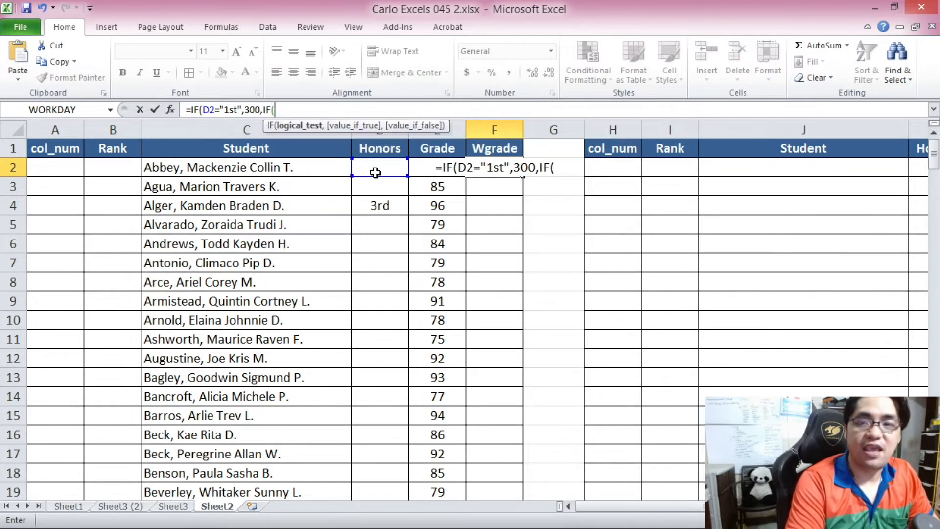
Extend the nested IF in F2 to return 200 for "2nd", 100 for "3rd", and 0 otherwise.
left_click(375, 172)
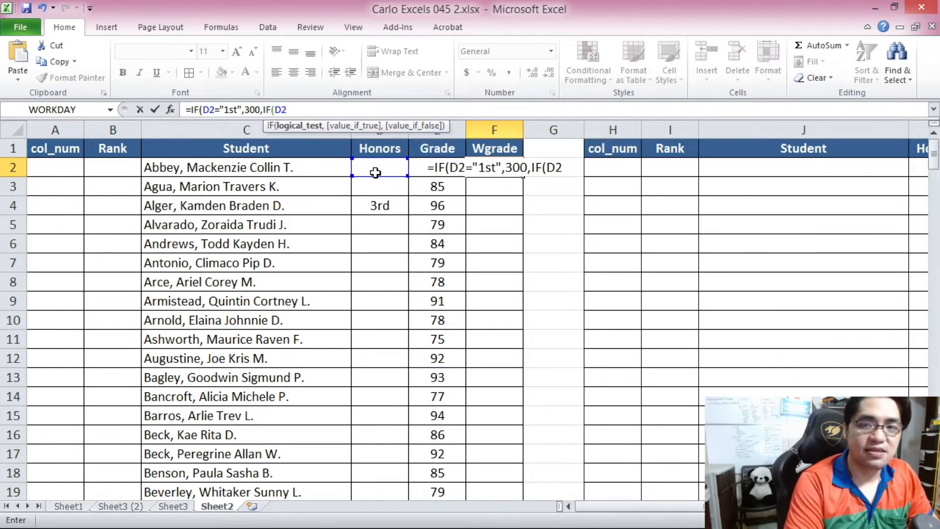
type("=\"2nd\",")
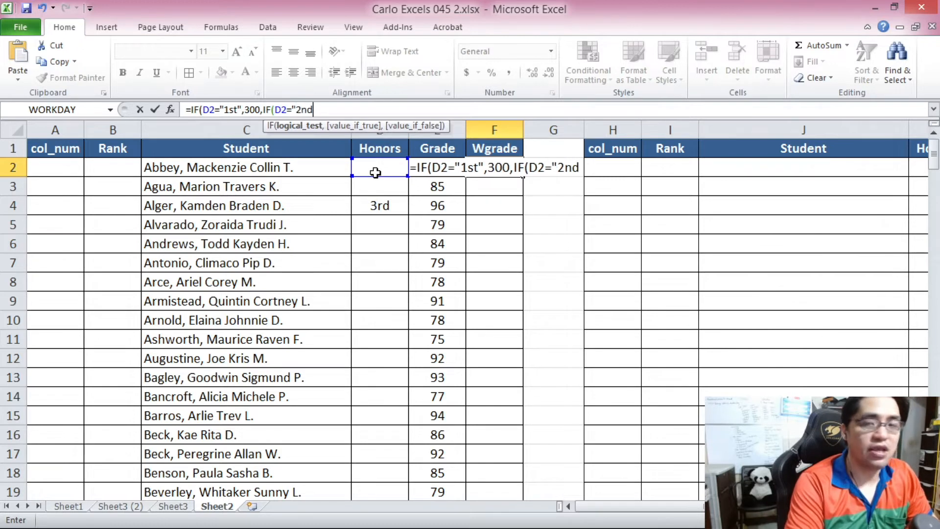
key("BackSpace")
type(",")
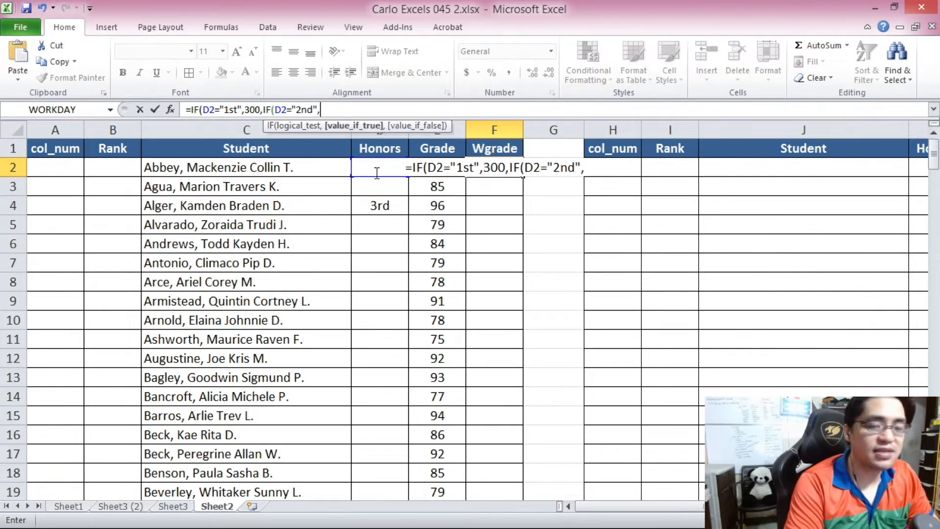
type("200,")
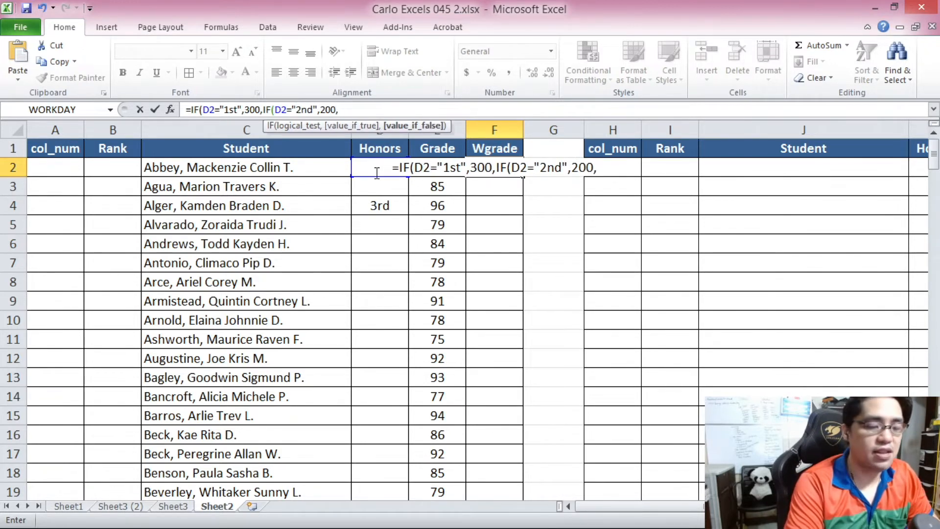
type("IF(D2")
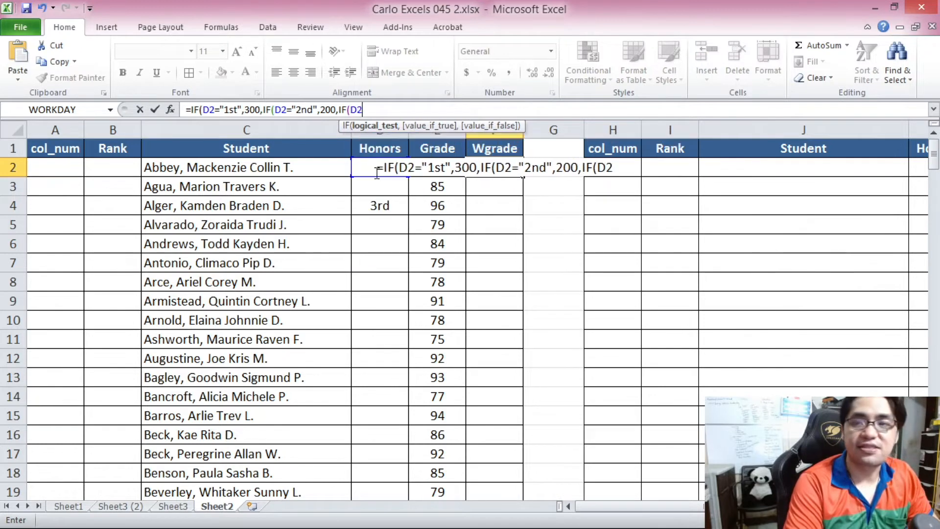
type("=\"3r")
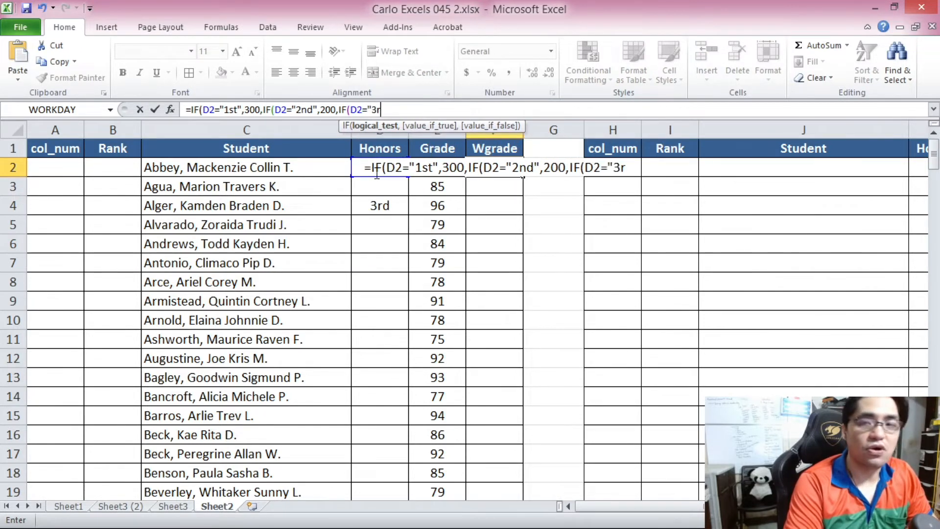
type("d\",100,")
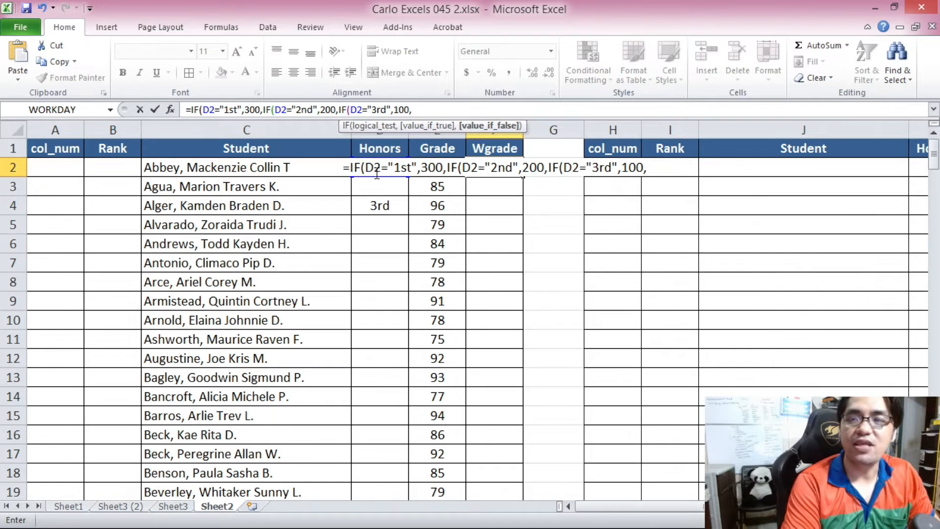
type("0)))")
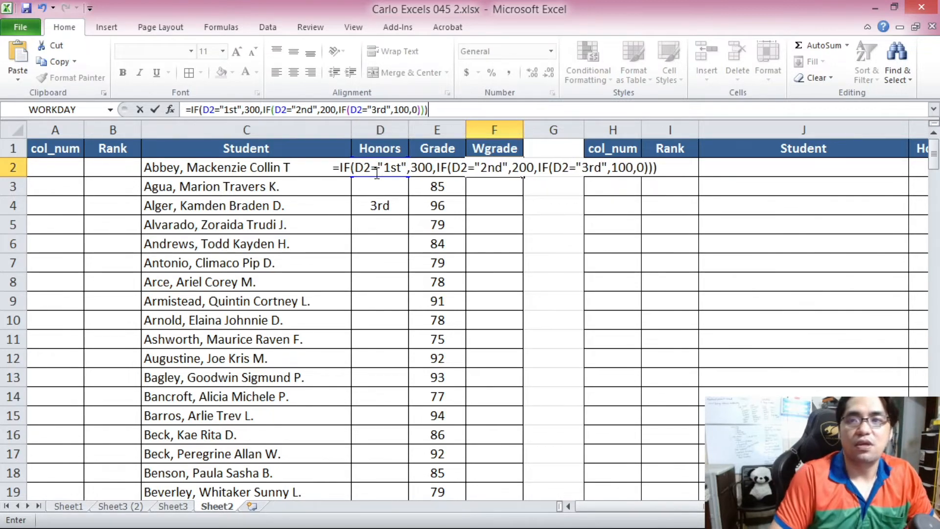
Add the Grade cell E2 to the end of the IF formula and enter it in F2.
left_click_drag(226, 108, 256, 110)
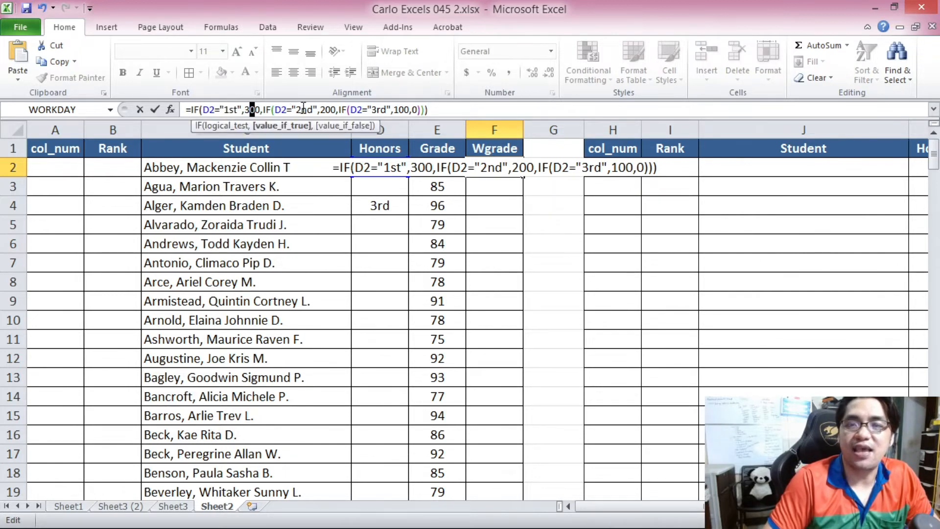
left_click_drag(320, 110, 332, 110)
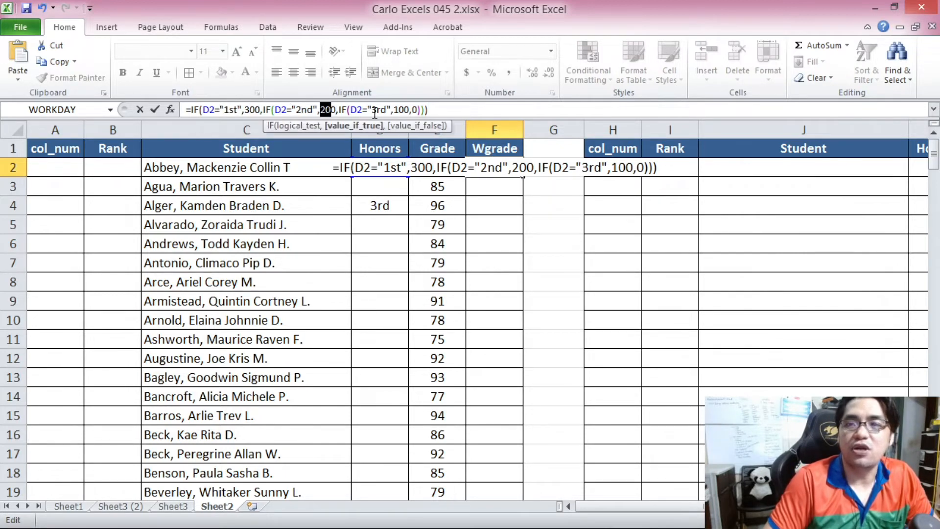
left_click_drag(395, 108, 418, 108)
left_click(446, 107)
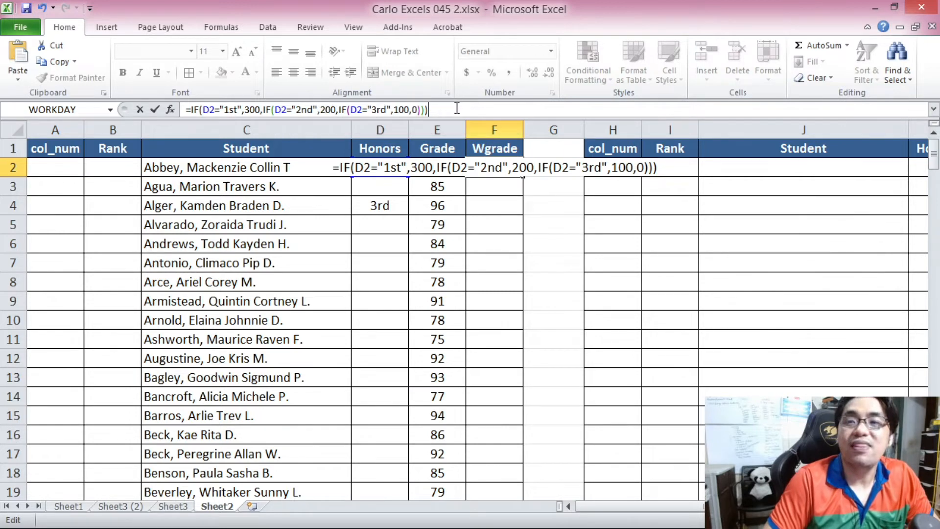
type("+")
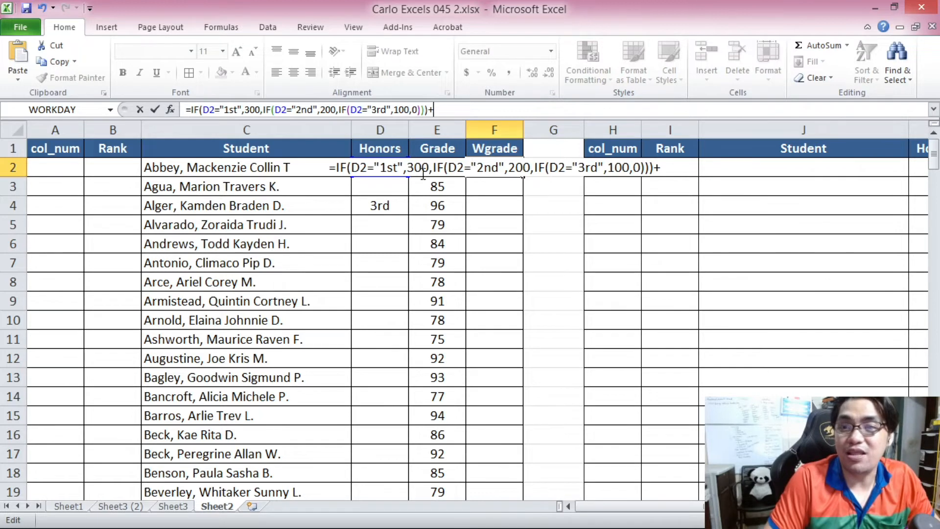
type("E2")
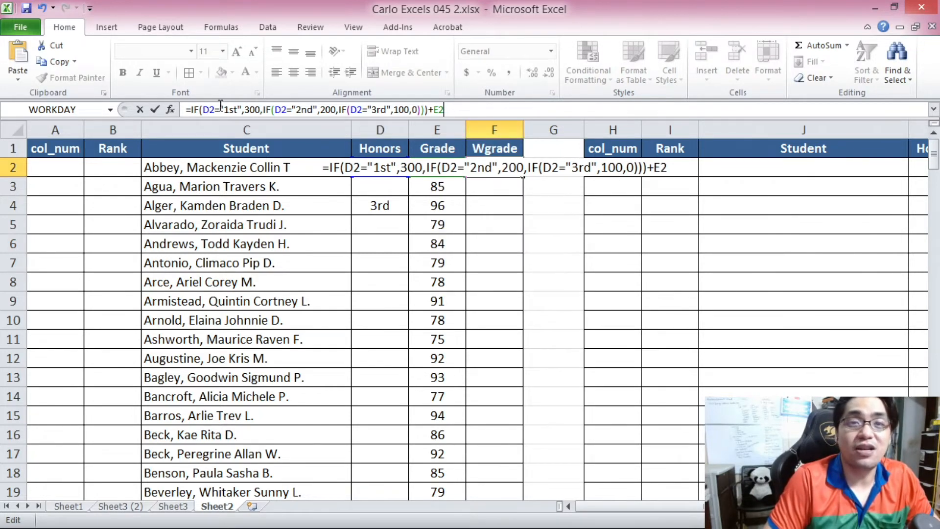
key("Return")
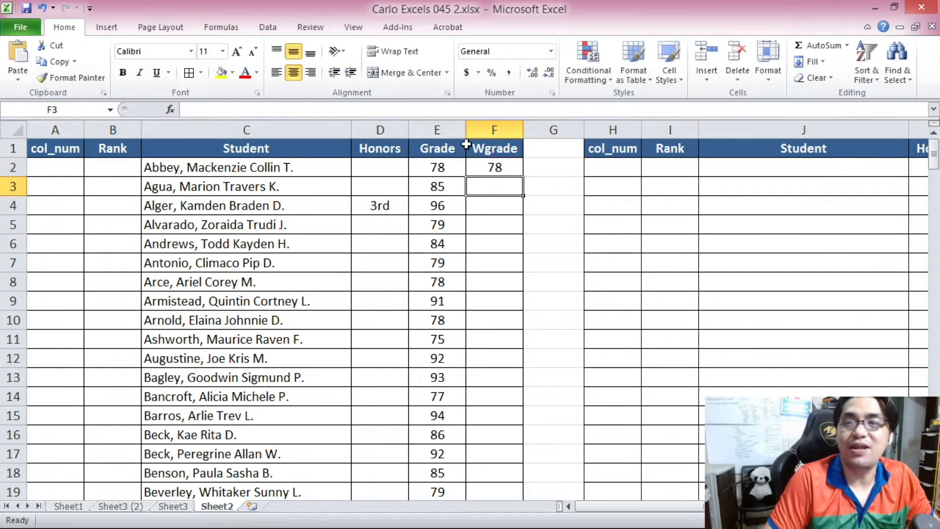
Copy the Wgrade formula from F2 into F3 and F4.
left_click(486, 167)
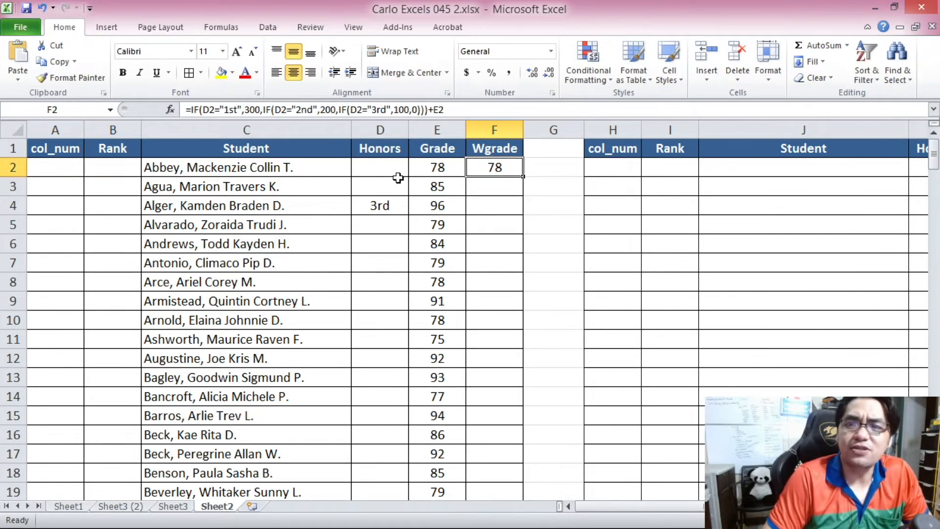
left_click(392, 171)
left_click(487, 166)
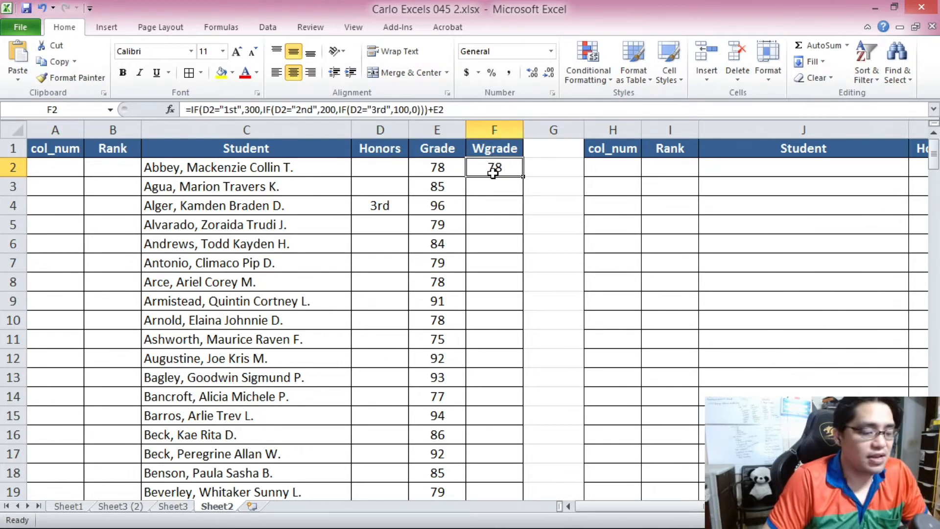
key("ctrl+c")
left_click(496, 180)
key("ctrl+v")
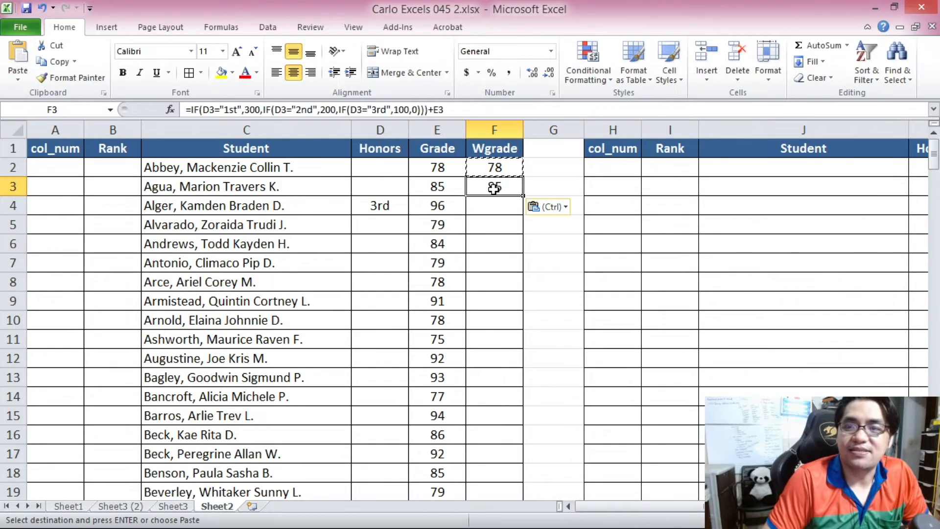
left_click(383, 193)
left_click(436, 185)
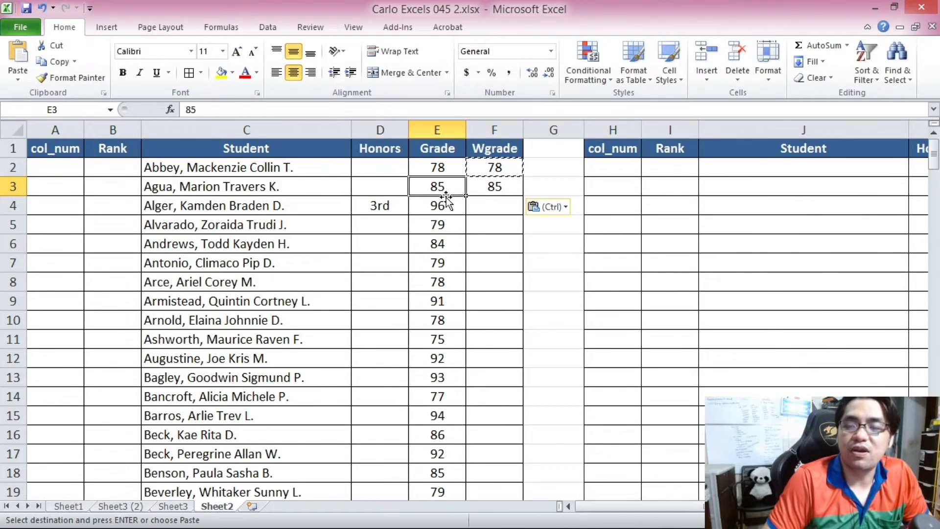
left_click(489, 182)
key("ctrl+c")
left_click(494, 206)
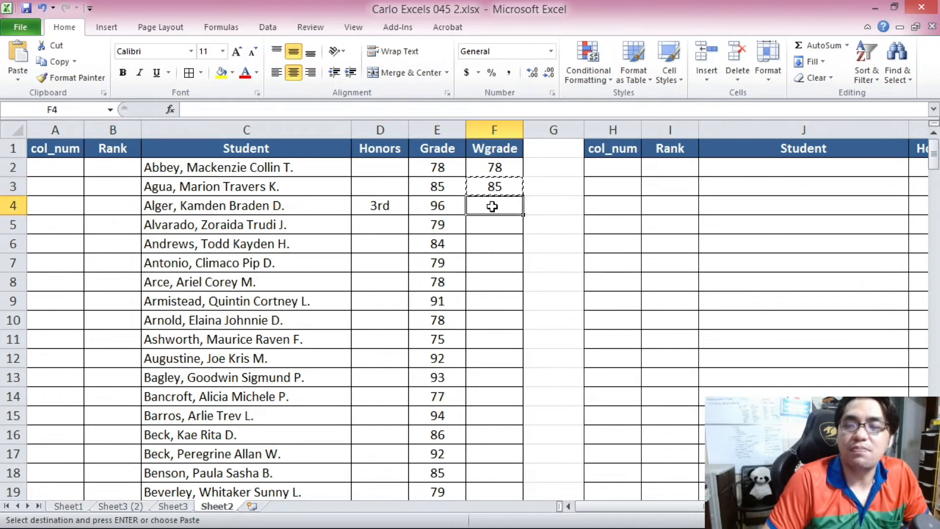
key("ctrl+v")
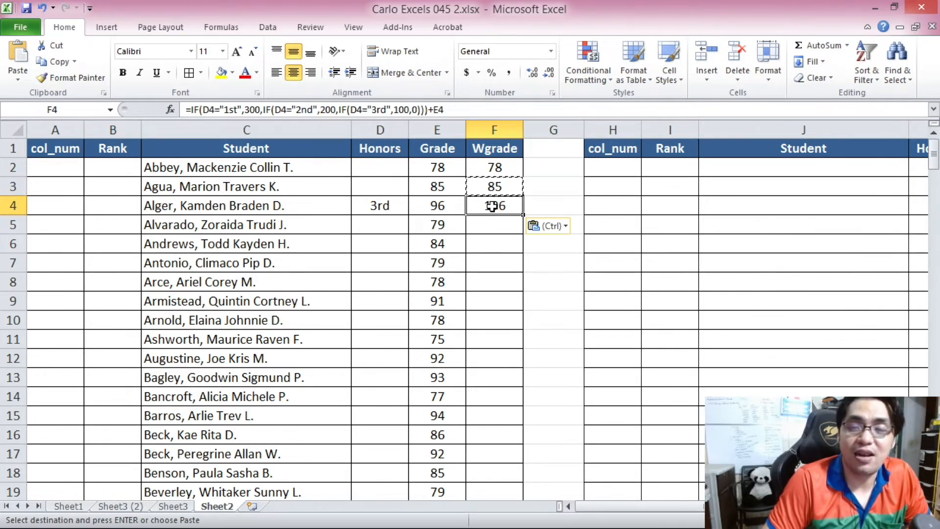
Paste the Wgrade formula into F27 and F40 to test honors students.
left_click(448, 205)
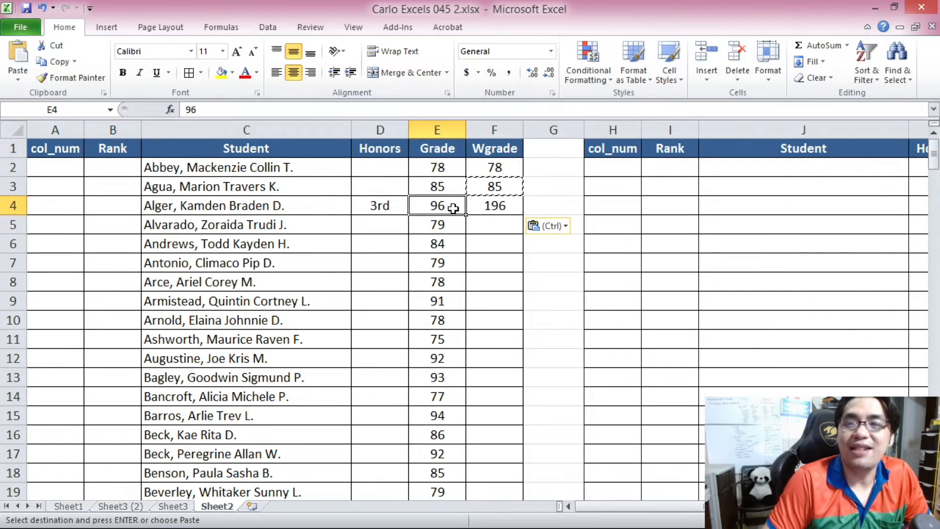
left_click(481, 204)
scroll(495, 218, "down", 7)
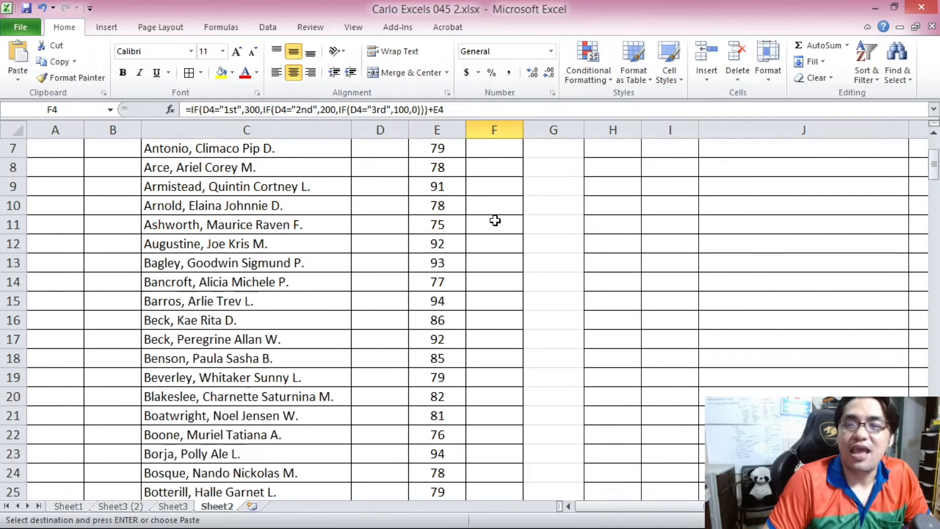
left_click(492, 245)
key("ctrl+v")
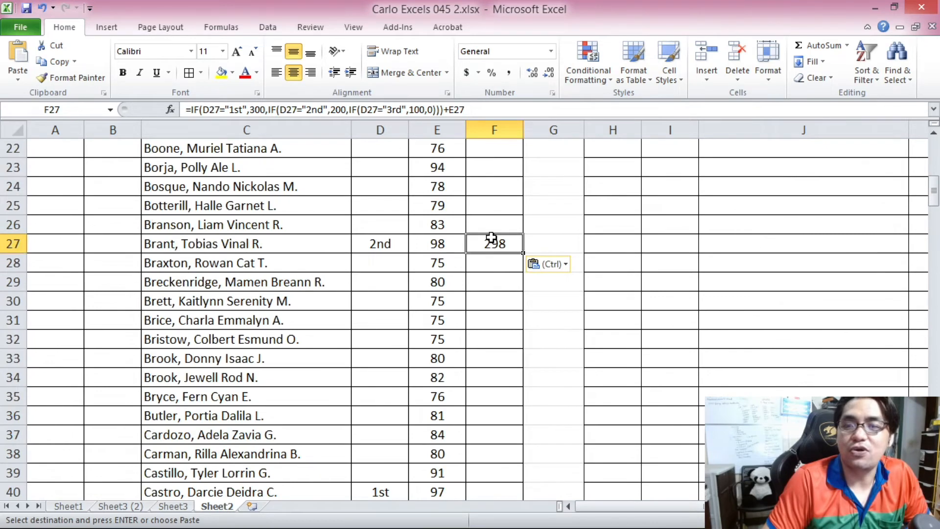
scroll(489, 293, "down", 3)
left_click(486, 319)
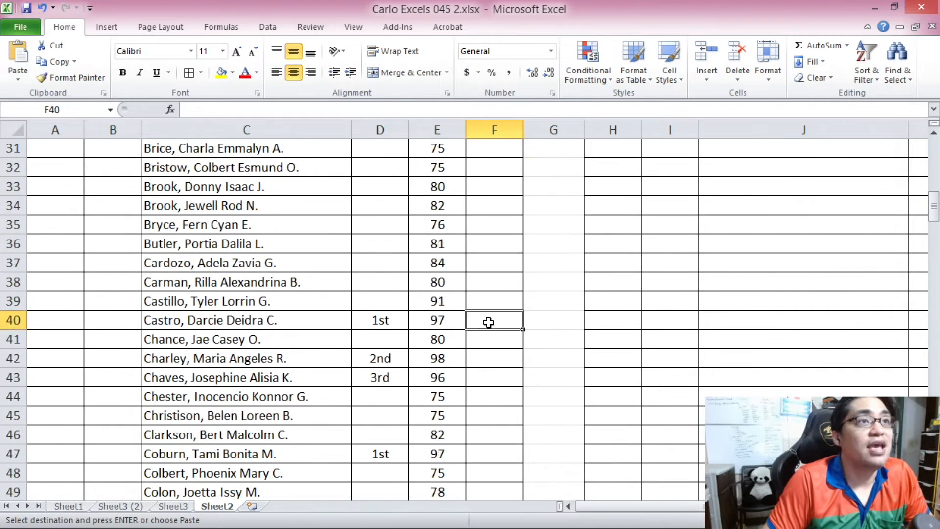
key("ctrl+v")
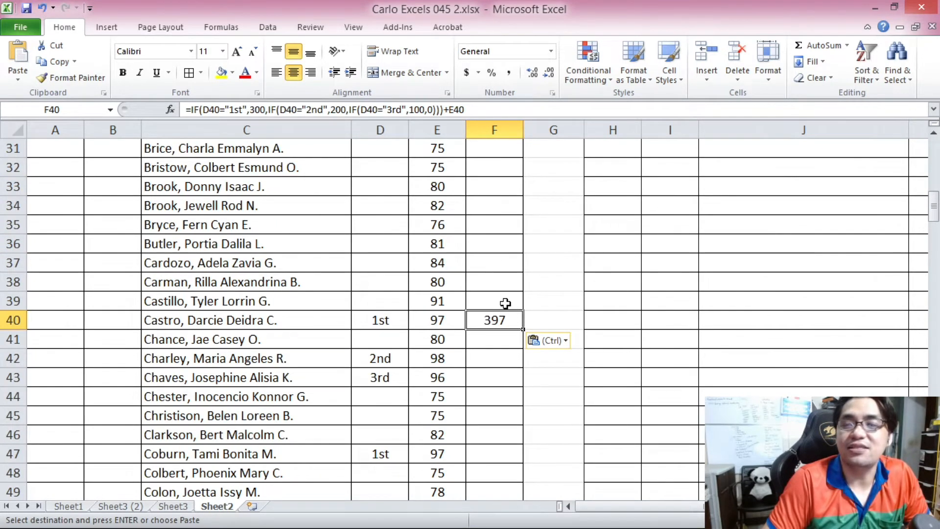
Review the pasted Wgrade values in rows 2 to 5 and around rows 27 and 40.
scroll(505, 303, "up", 10)
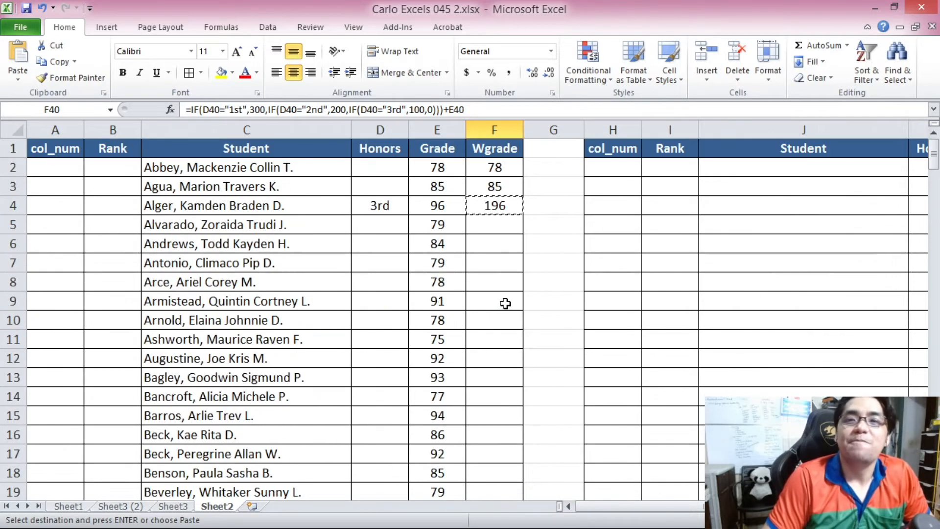
left_click_drag(492, 168, 494, 234)
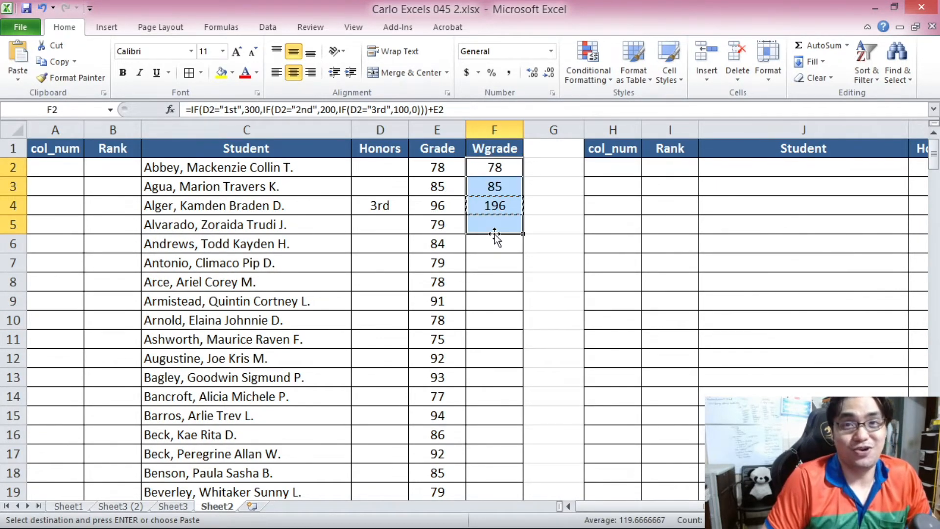
scroll(494, 234, "down", 9)
left_click(501, 363)
left_click(503, 374)
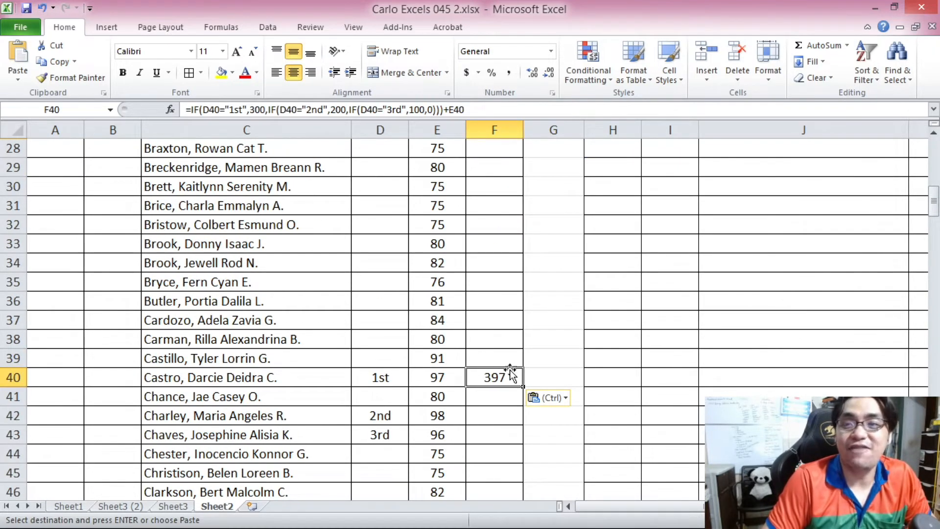
scroll(485, 386, "up", 9)
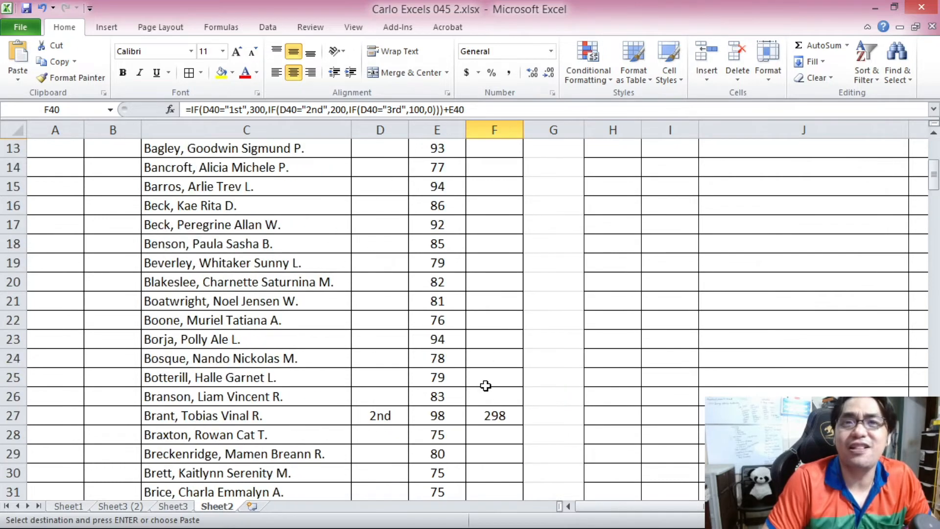
scroll(497, 326, "down", 1)
scroll(497, 326, "up", 1)
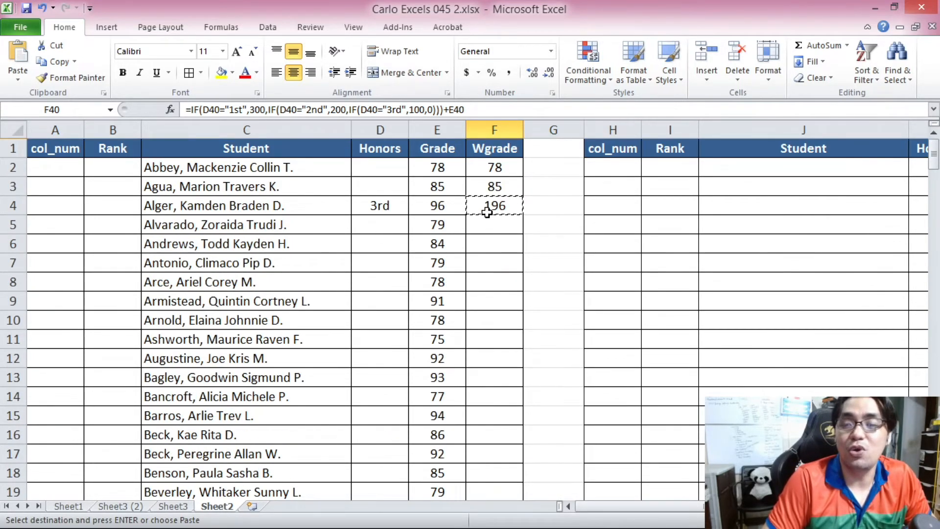
Fill the Wgrade formula from F2 down through F201.
left_click(494, 186)
left_click(494, 168)
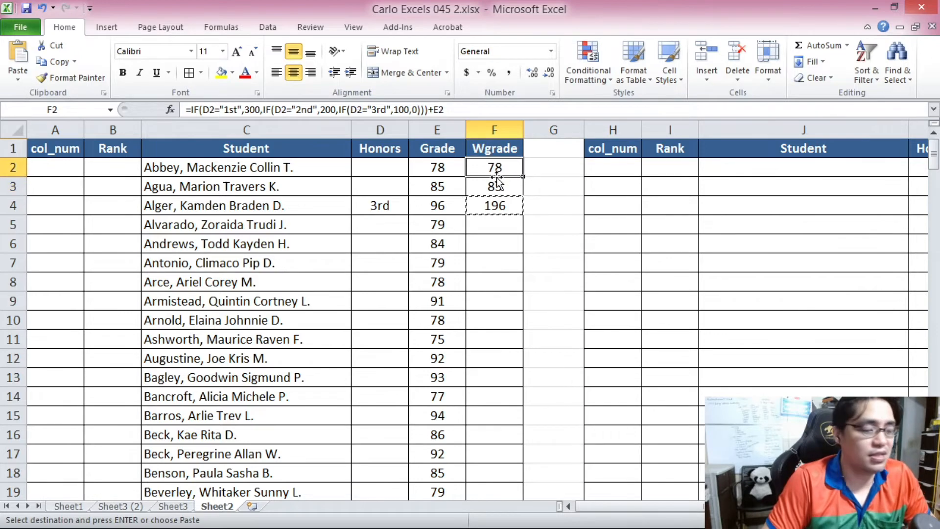
key("ctrl+c")
left_click_drag(935, 155, 935, 472)
left_click(497, 472, "shift")
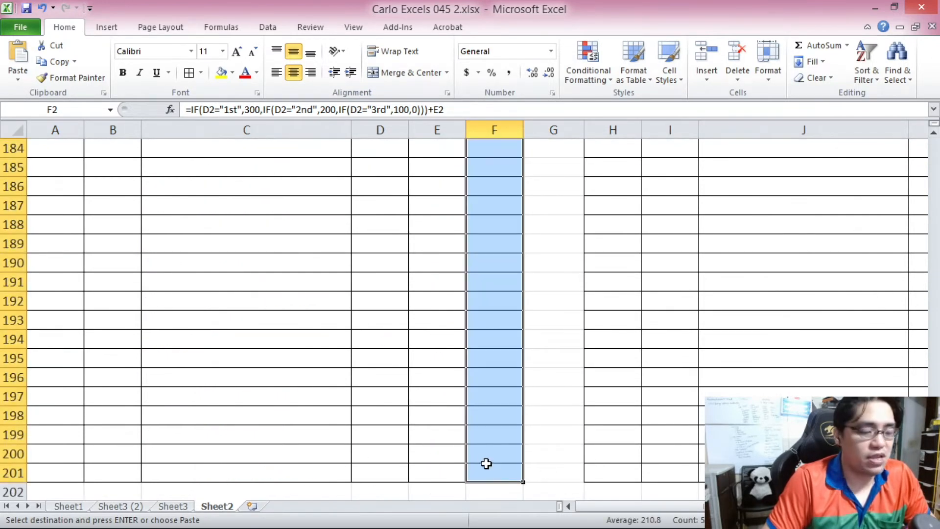
key("ctrl+v")
left_click(490, 218)
scroll(492, 206, "down", 4)
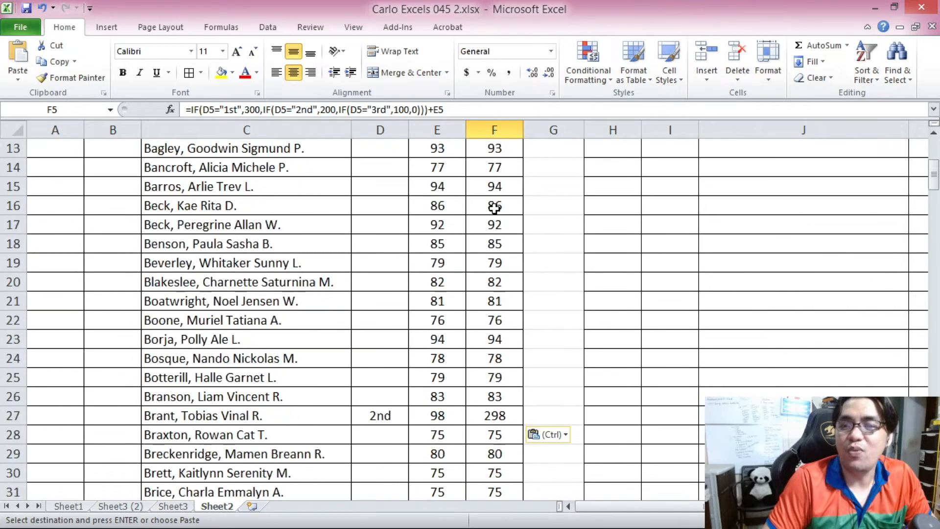
scroll(494, 207, "up", 4)
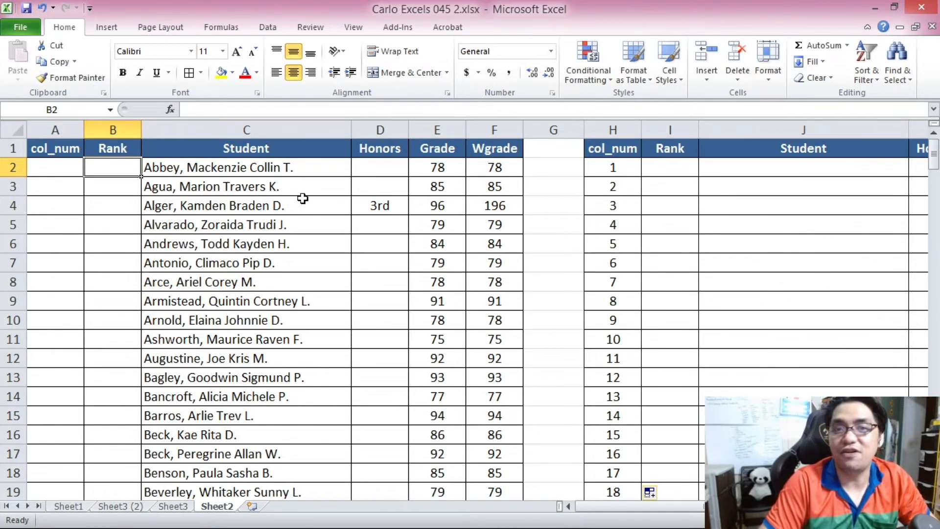
Enter =RANK(F2,$F$2:$F$201,0) in B2 to rank the student's Wgrade in descending order with an absolute range.
type("=")
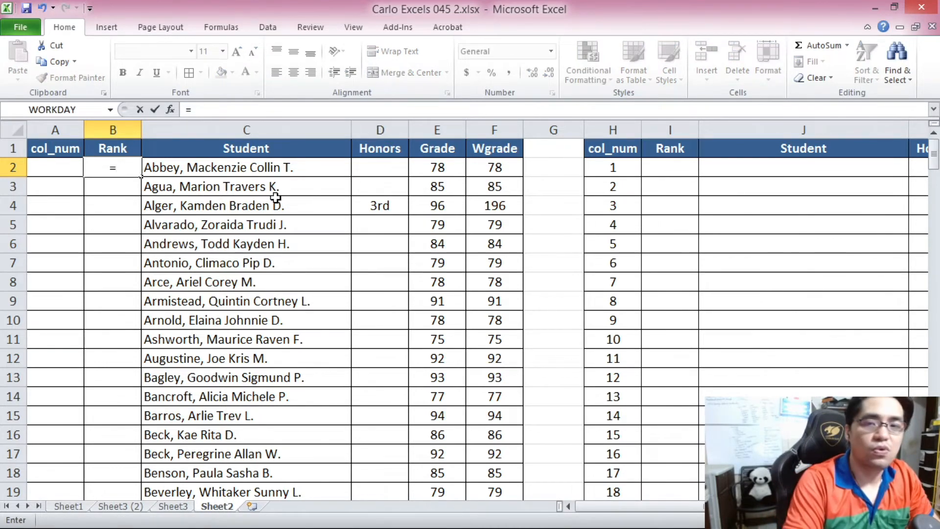
type("RANK(")
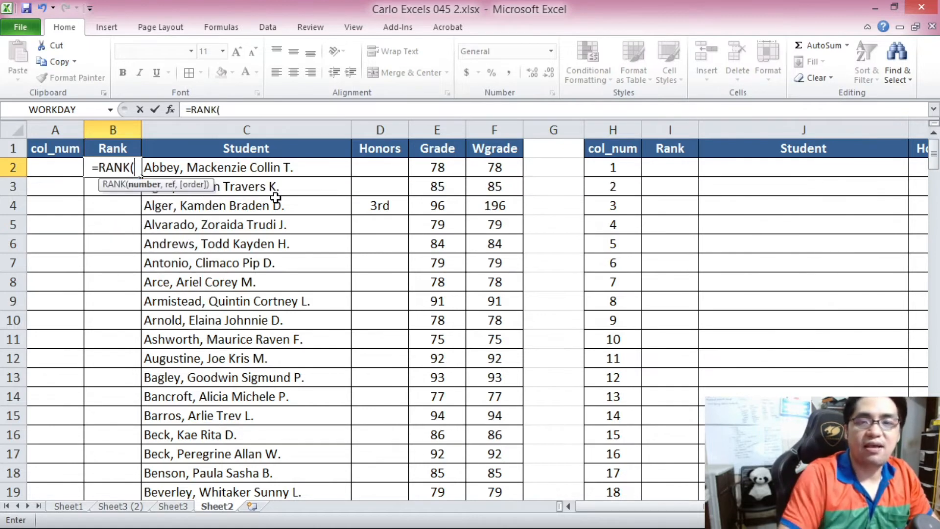
left_click(494, 167)
type(",")
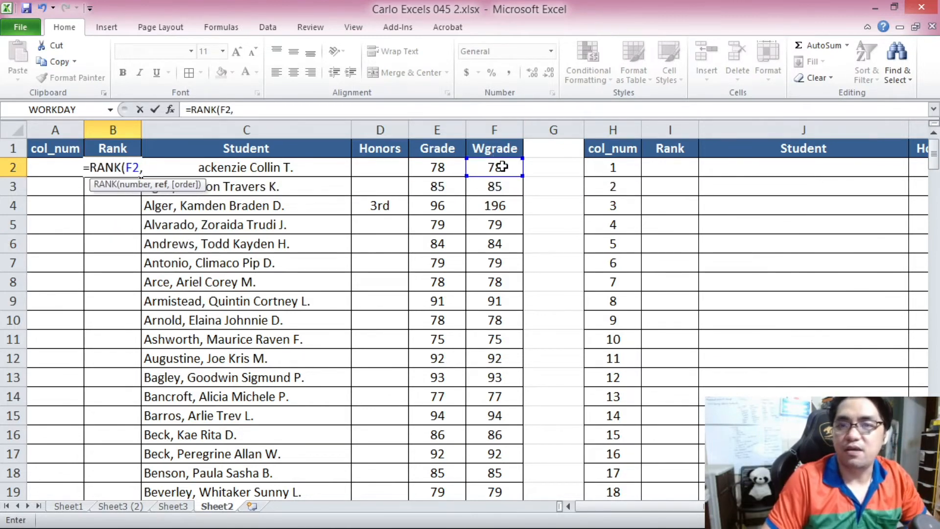
left_click_drag(498, 168, 493, 453)
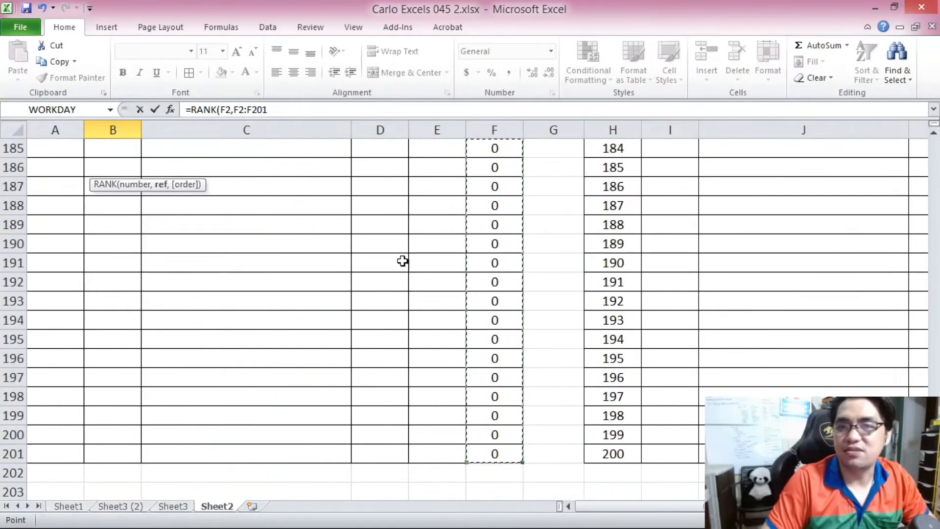
left_click(296, 105)
type(",")
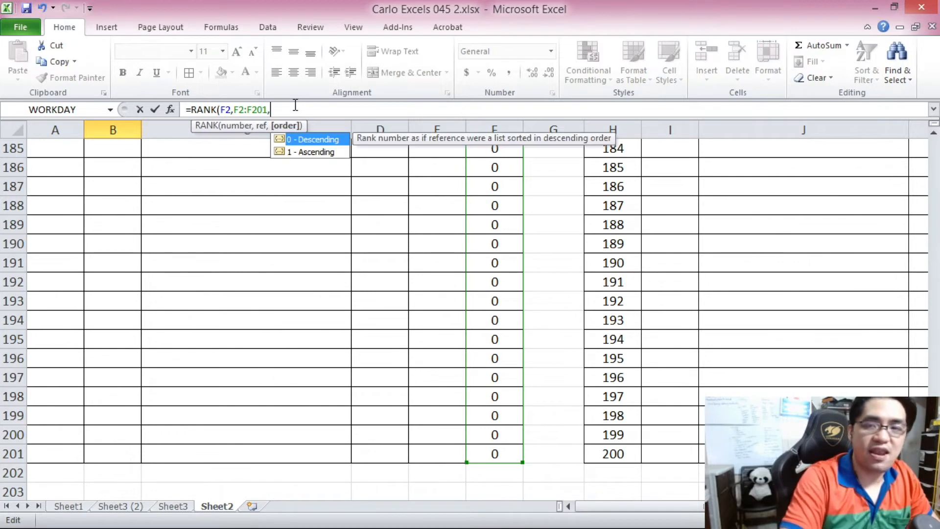
type("0")
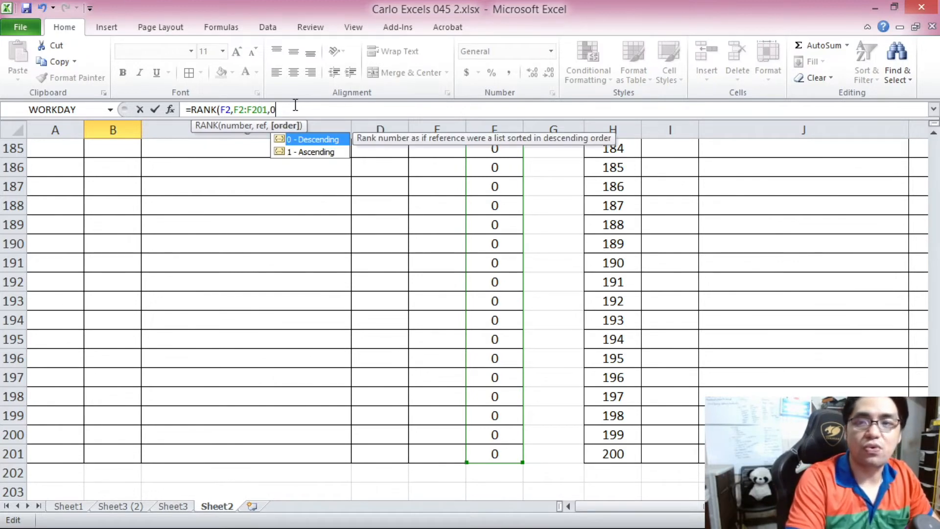
type(")")
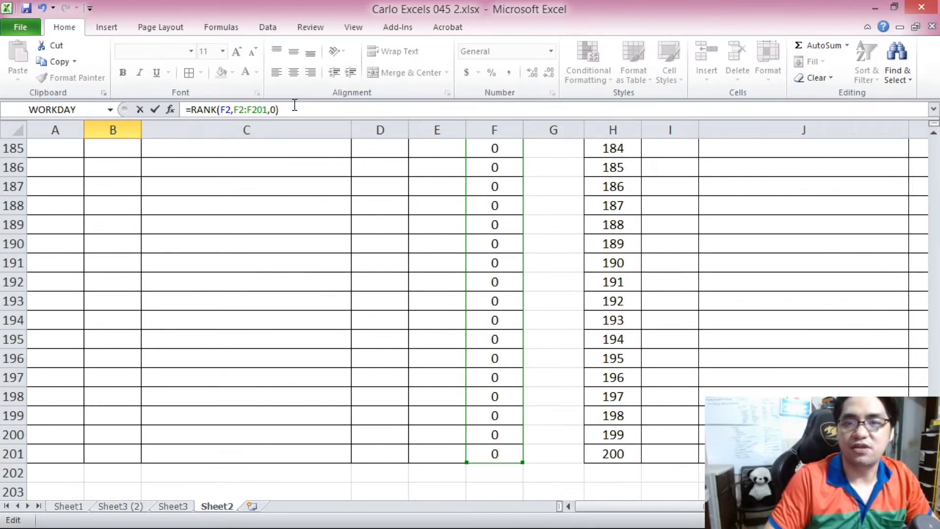
left_click(240, 109)
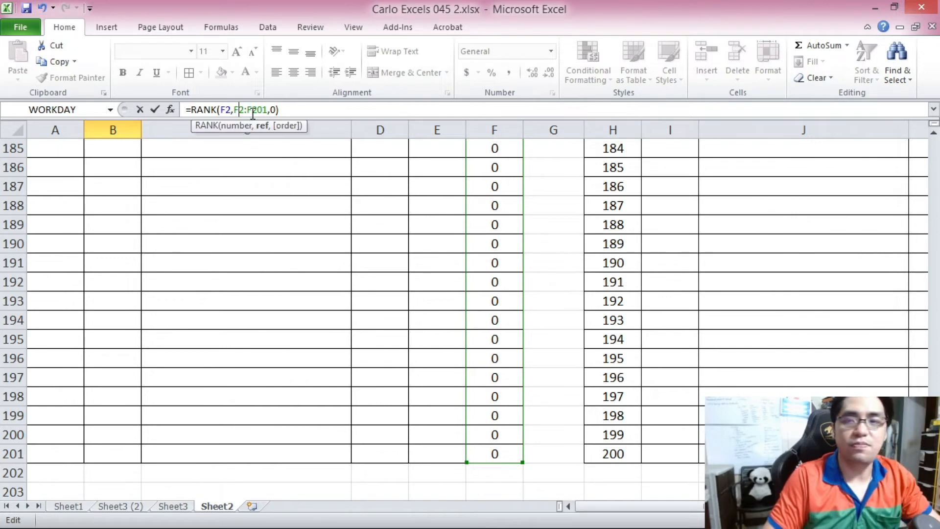
key("F4")
double_click(259, 110)
key("F4")
key("Return")
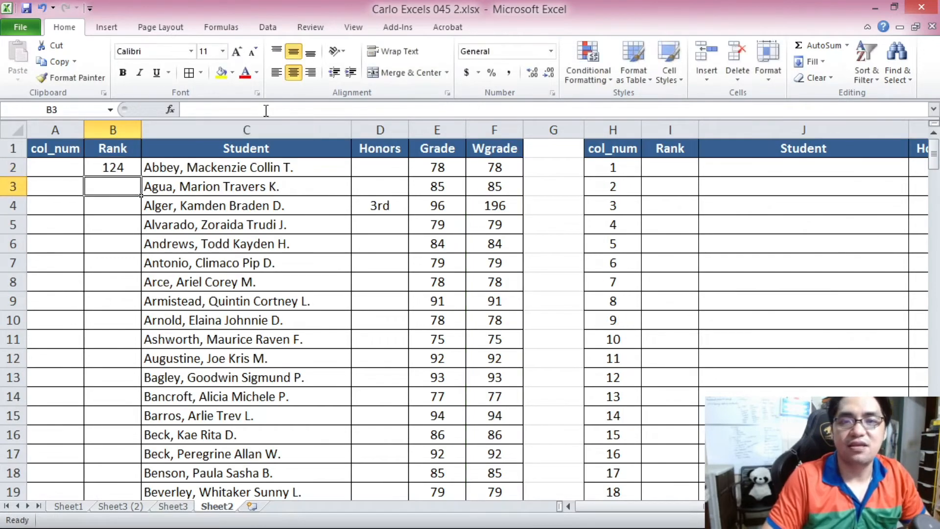
Copy the rank formula from B2 down the Rank column through row 201.
left_click(127, 165)
key("ctrl+c")
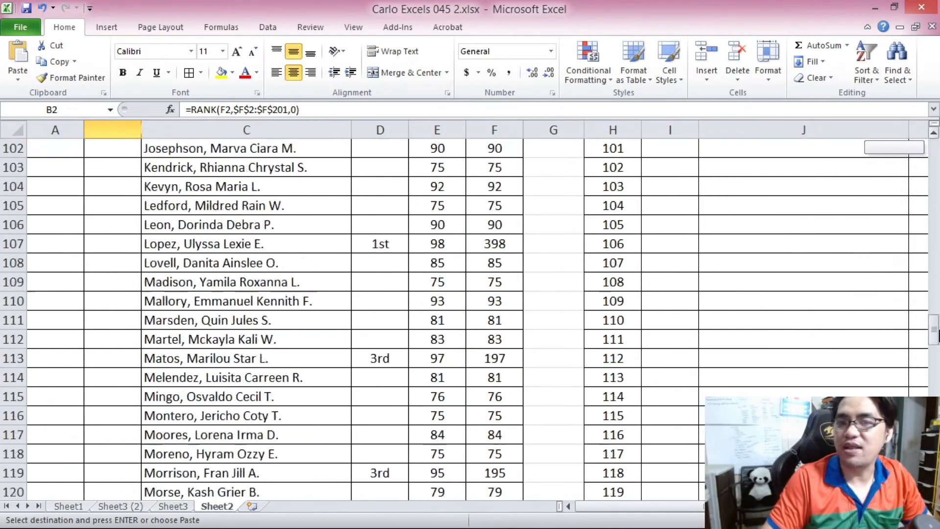
scroll(185, 479, "down", 20)
left_click(126, 471, "shift")
key("ctrl+v")
scroll(125, 353, "down", 8)
scroll(123, 344, "up", 8)
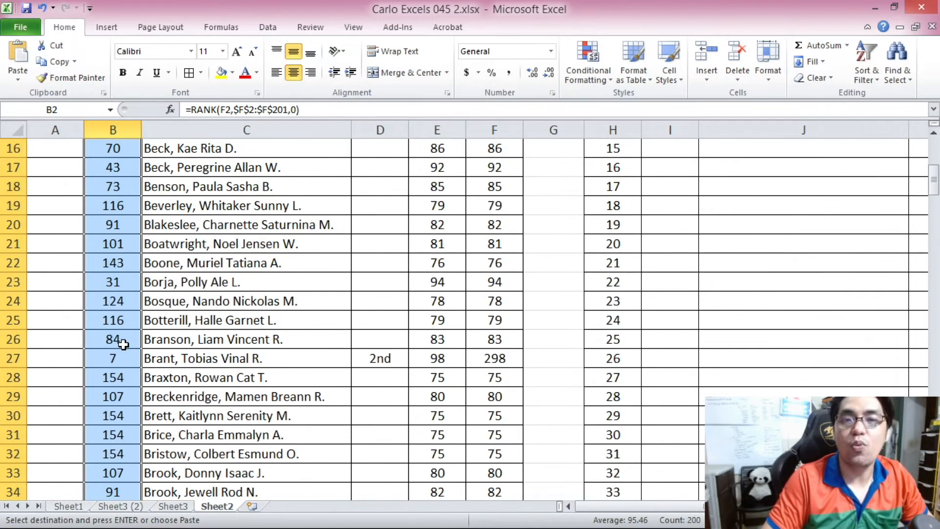
Review the Rank column results against Wgrade, including the empty student rows near the bottom of the list.
left_click(495, 163)
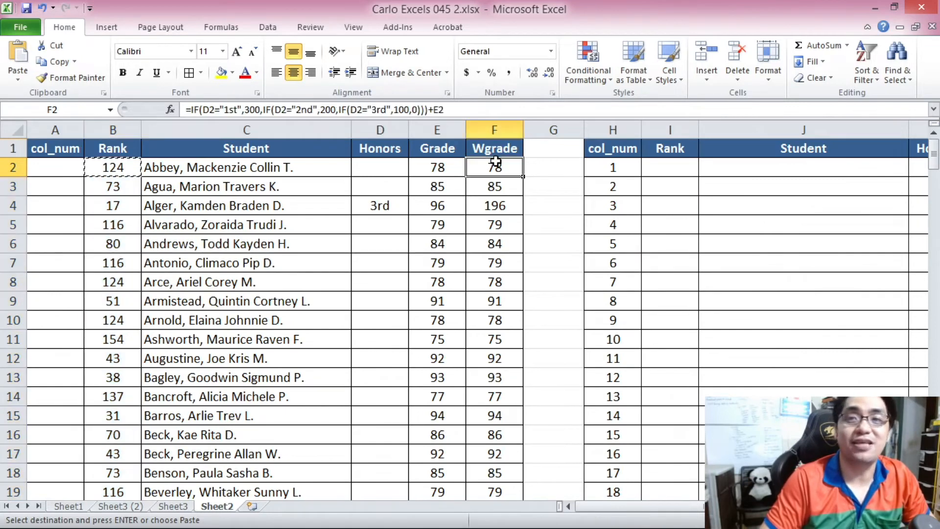
left_click(360, 210)
scroll(34, 258, "down", 2)
scroll(86, 250, "up", 2)
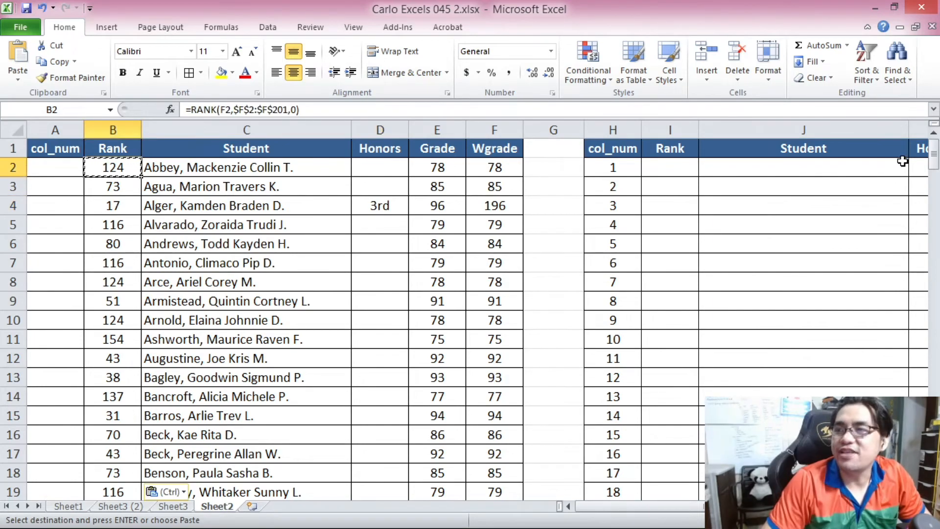
left_click_drag(933, 158, 935, 471)
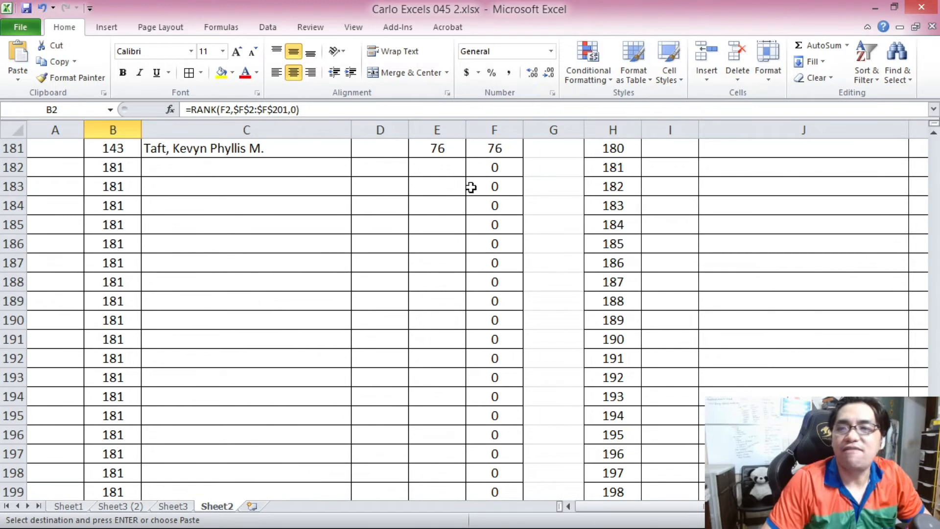
left_click_drag(116, 172, 122, 493)
key("ctrl+v")
scroll(168, 333, "down", 1)
scroll(166, 318, "up", 1)
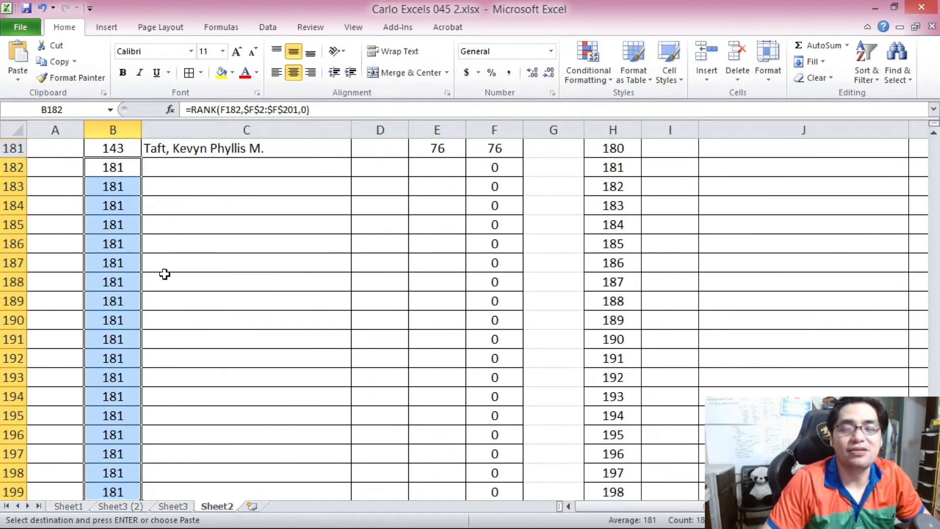
left_click(196, 173)
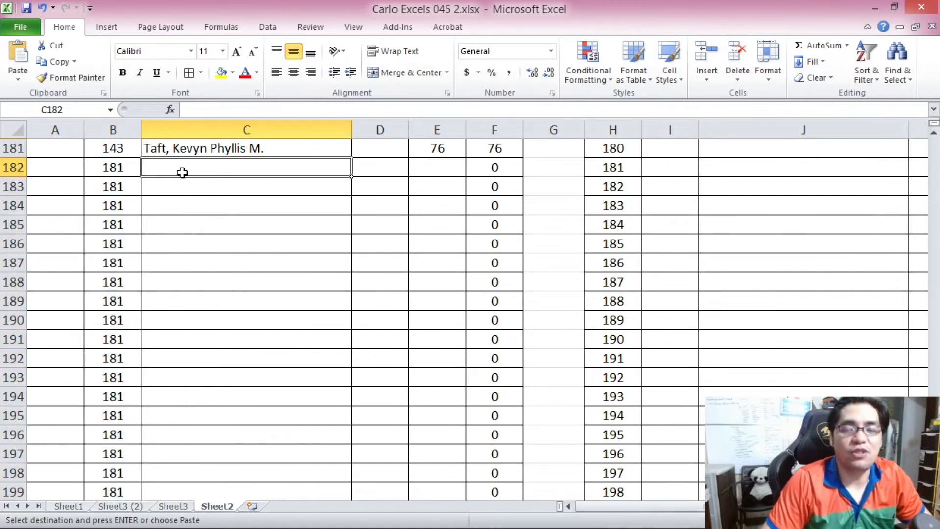
left_click_drag(183, 164, 231, 430)
left_click_drag(207, 170, 495, 358)
left_click(130, 164)
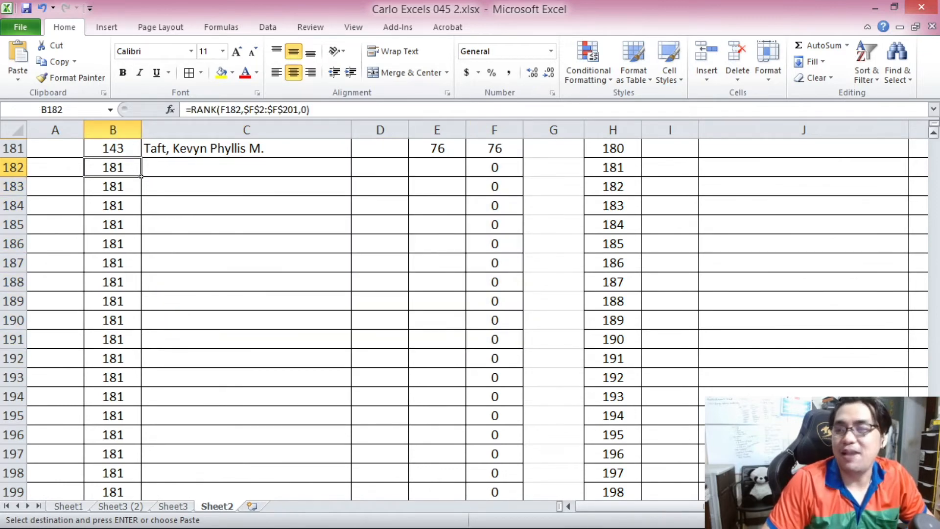
Wrap B2's rank formula in an IF so blank names return empty: =IF(C2=0,"",RANK(F2,$F$2:$F$201,0)).
scroll(470, 318, "up", 20)
left_click(113, 167)
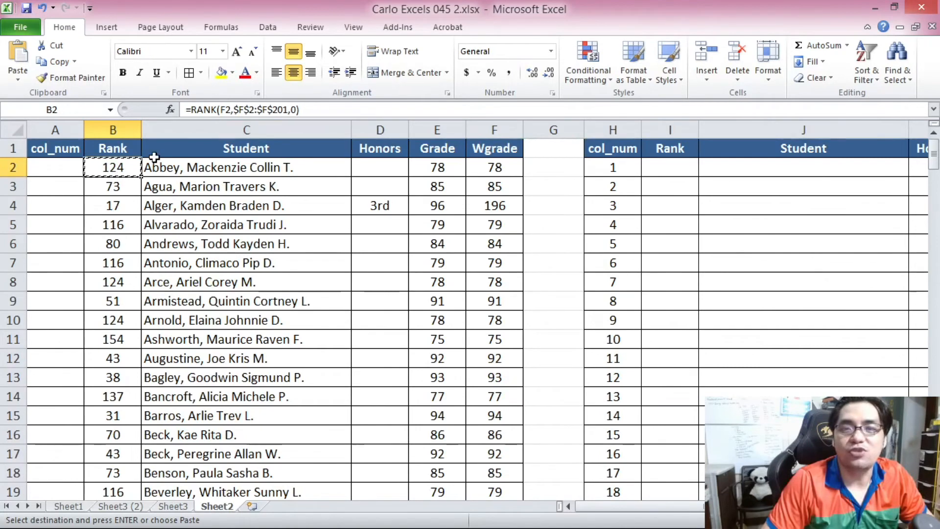
left_click(194, 103)
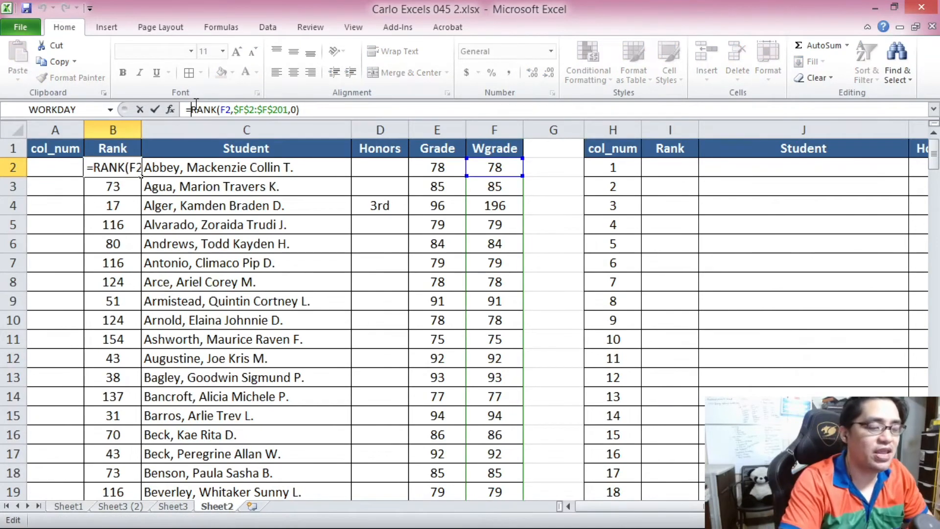
type("IF(")
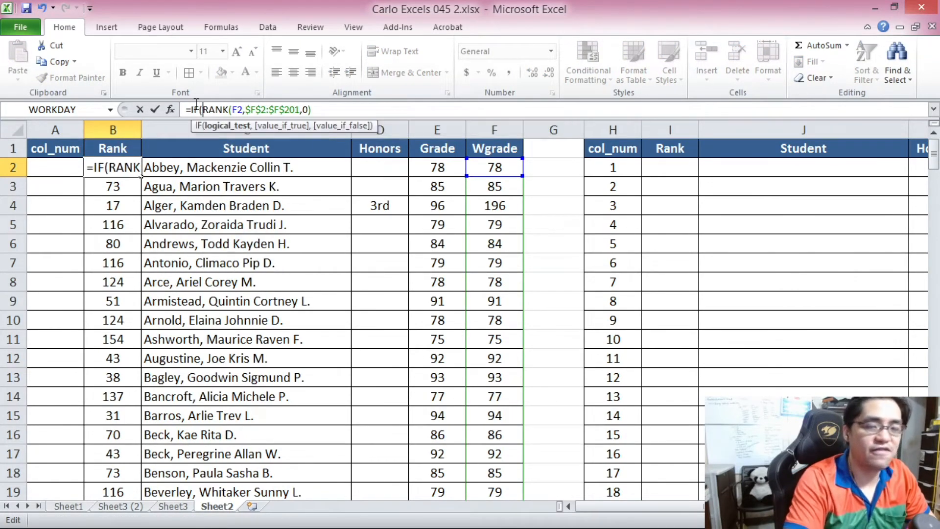
left_click(183, 167)
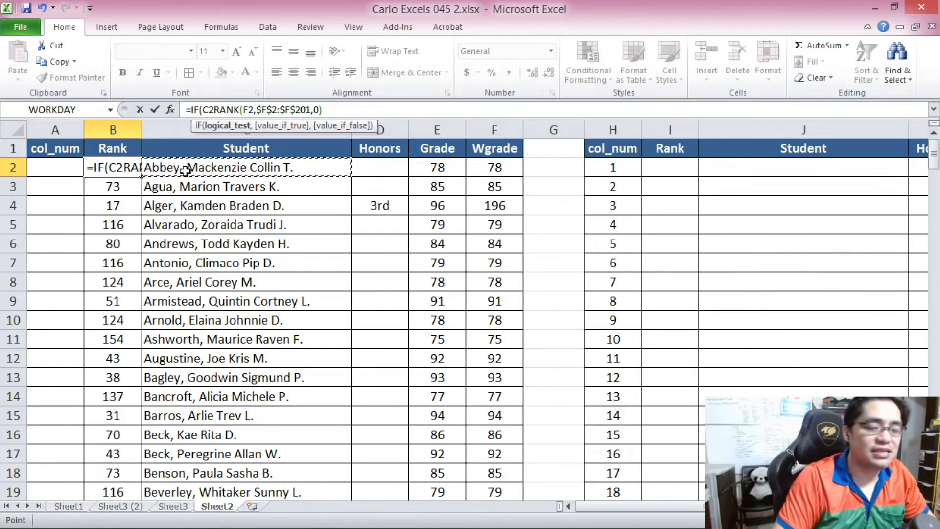
type("=0")
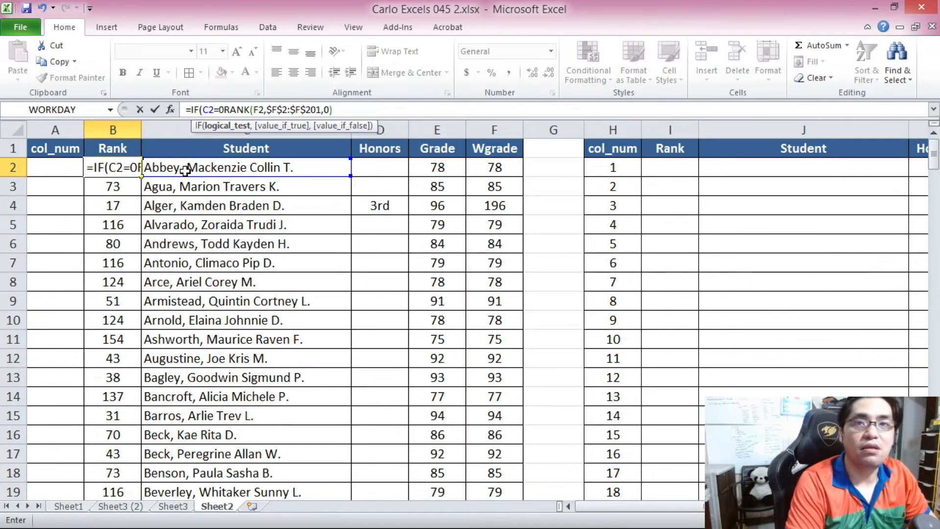
type(",\"\",")
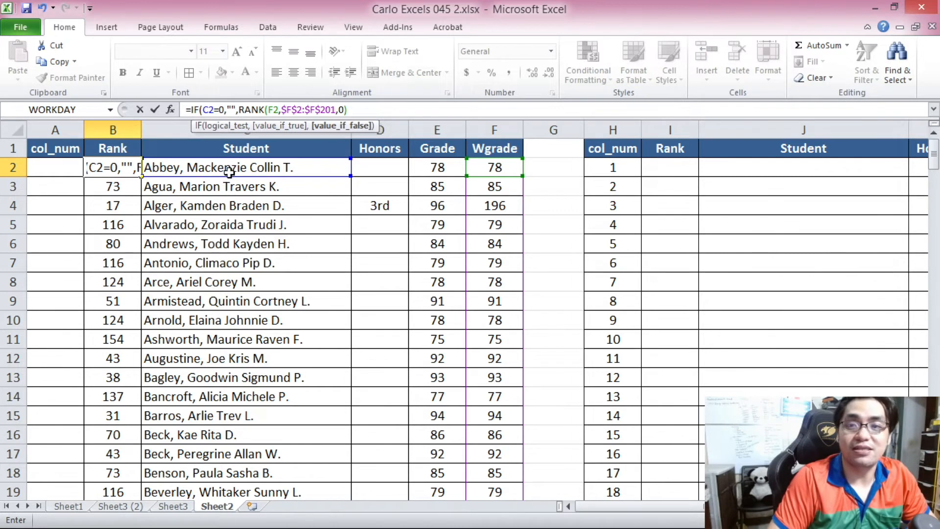
left_click(383, 109)
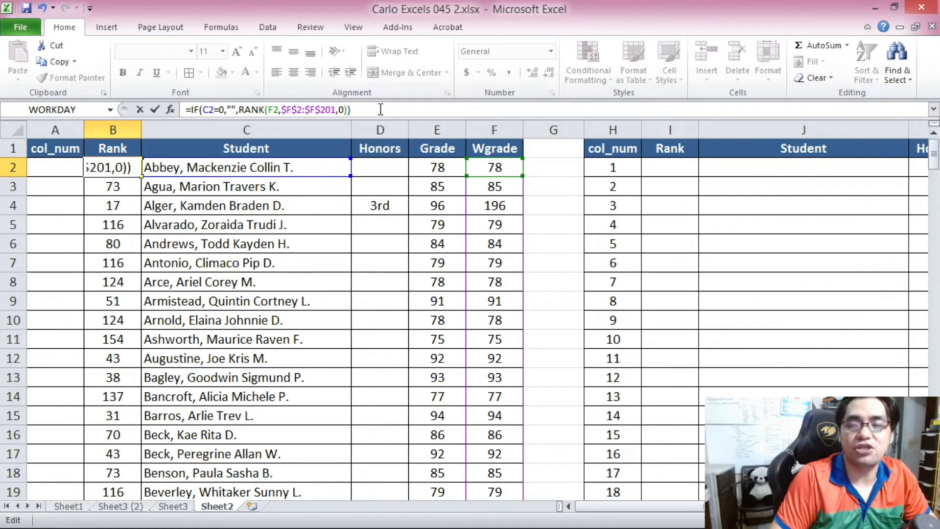
key("Return")
Copy the updated Rank formula from B2 down through B201.
left_click(114, 170)
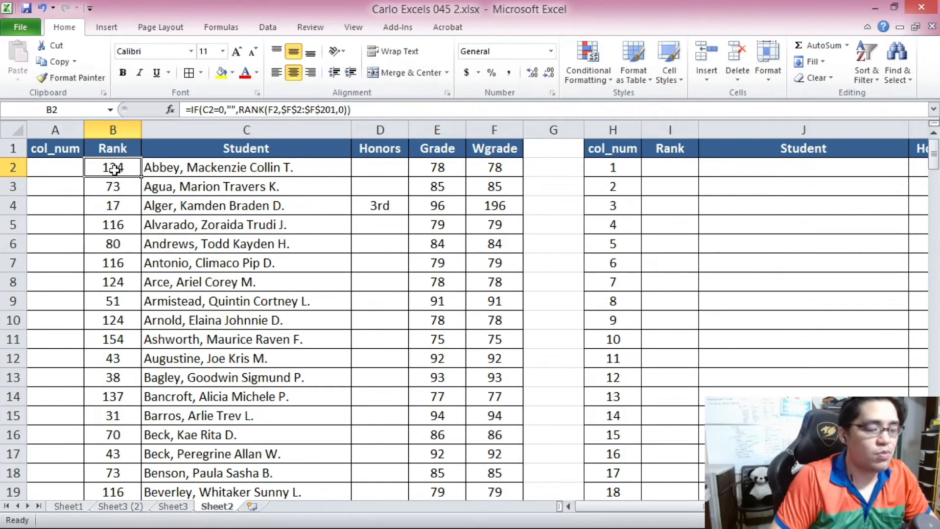
key("ctrl+c")
scroll(332, 454, "down", 20)
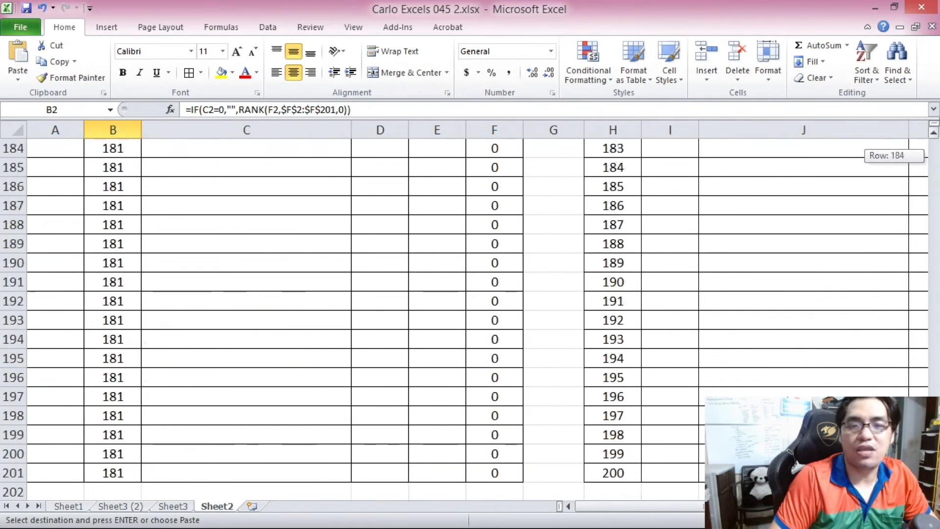
left_click(121, 472, "shift")
key("ctrl+v")
left_click_drag(933, 470, 934, 449)
left_click(119, 207)
left_click(149, 205)
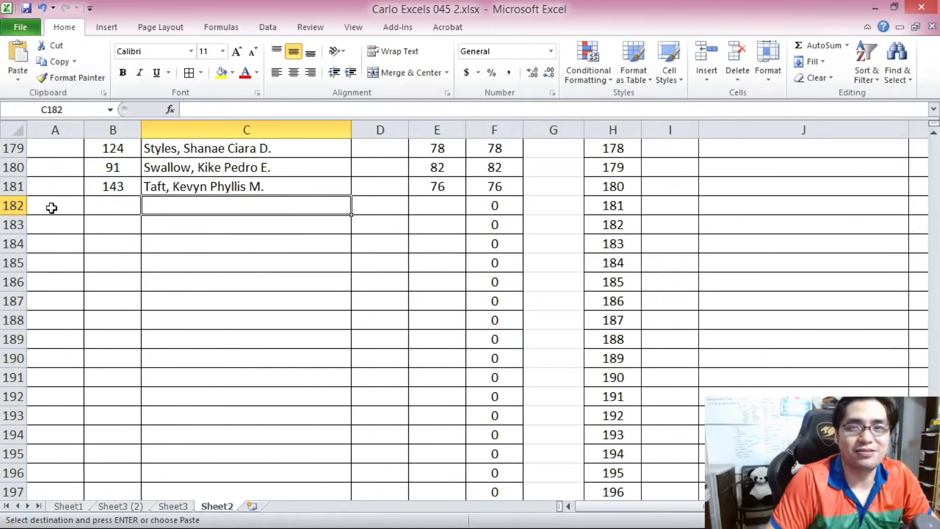
Start a col_num formula in A2: =IF(C2=0,"",RANK(F2,F2:F201,0).
key("ctrl+Home")
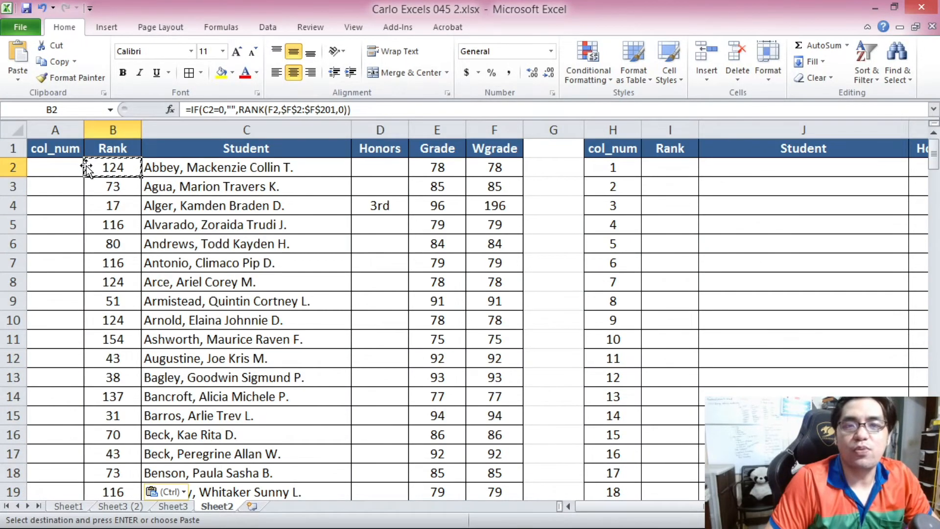
left_click(79, 168)
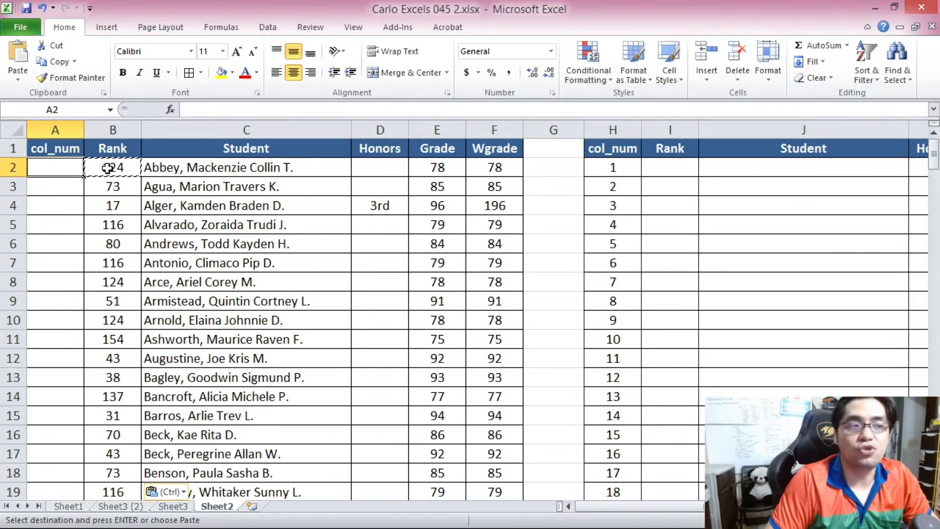
key("Right")
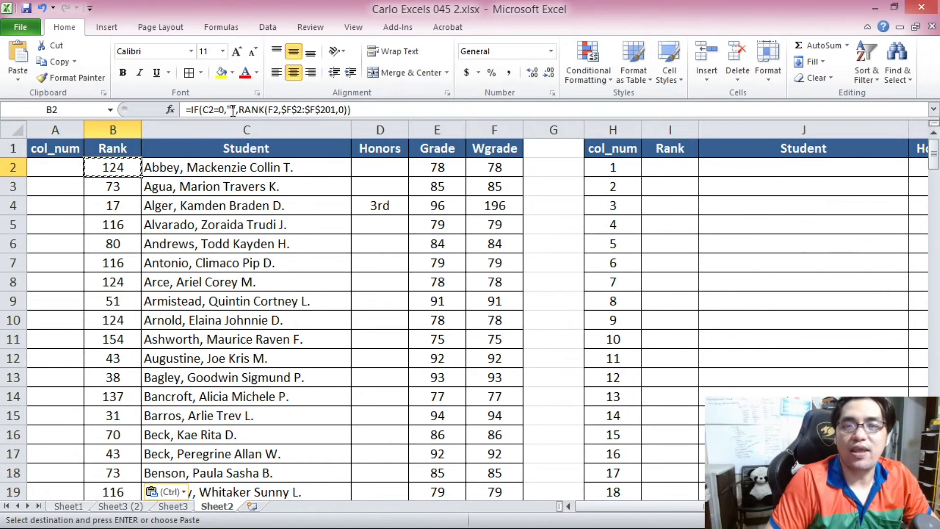
left_click(69, 171)
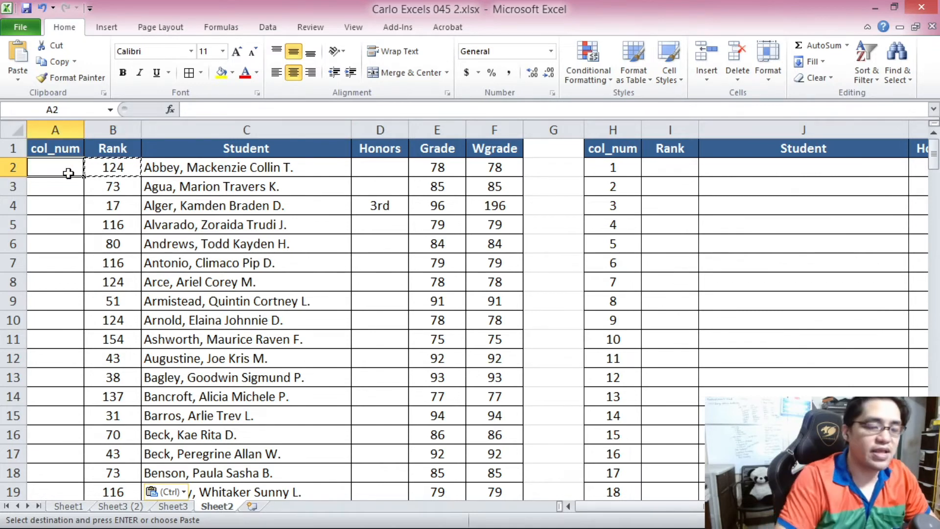
type("=IF(")
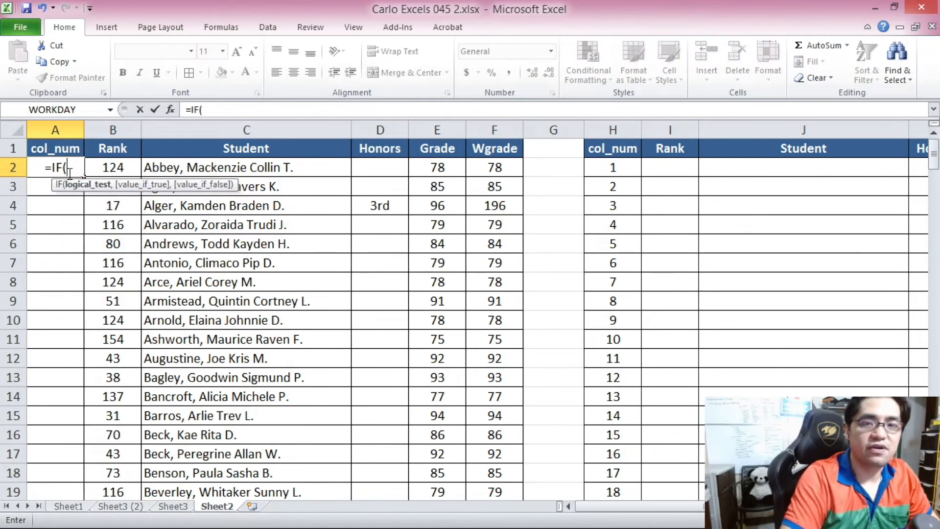
left_click(167, 167)
type("=0,")
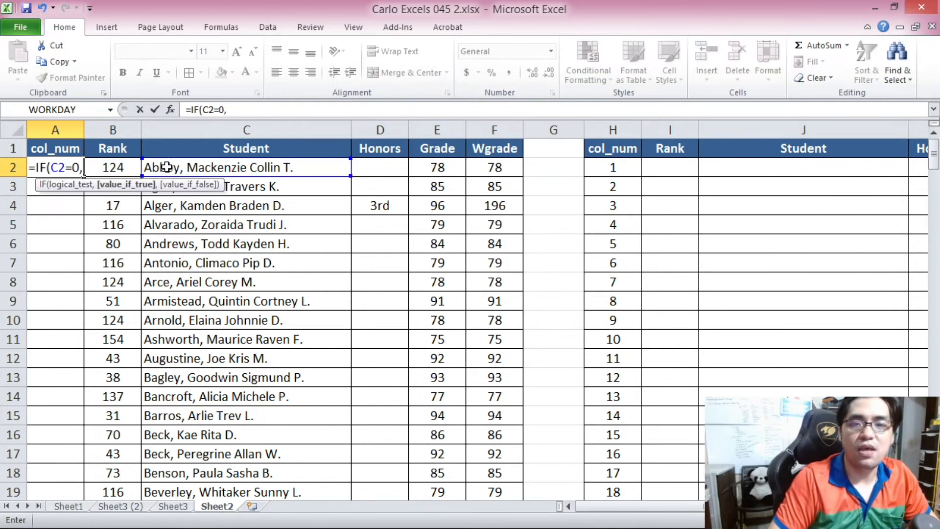
type("\"\",")
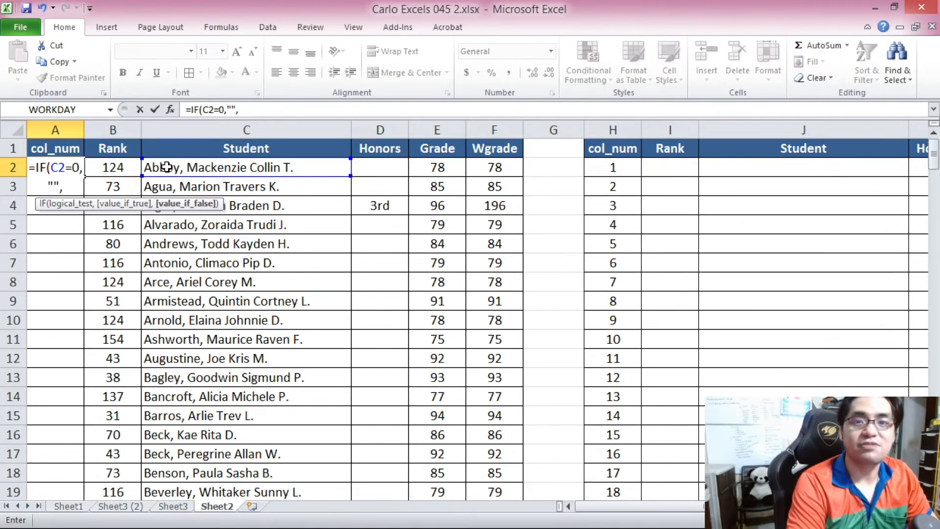
type("RANK(")
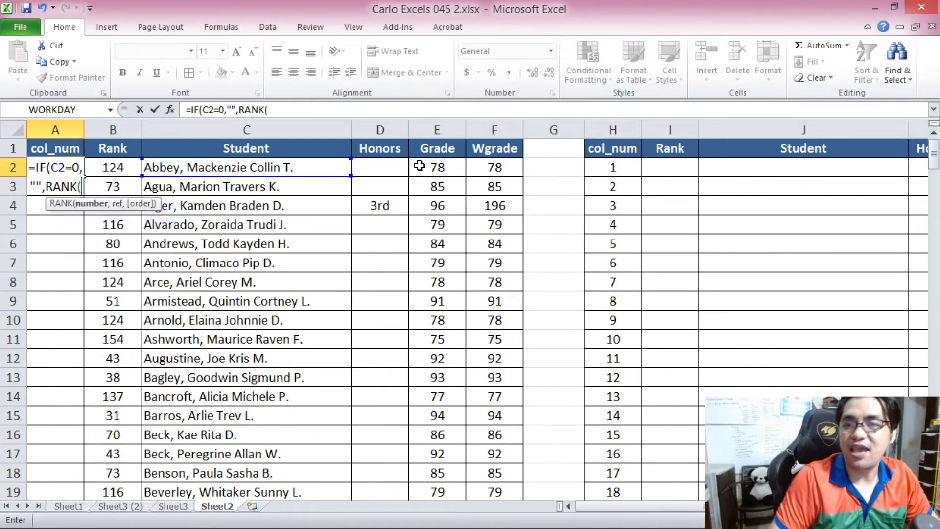
left_click(501, 167)
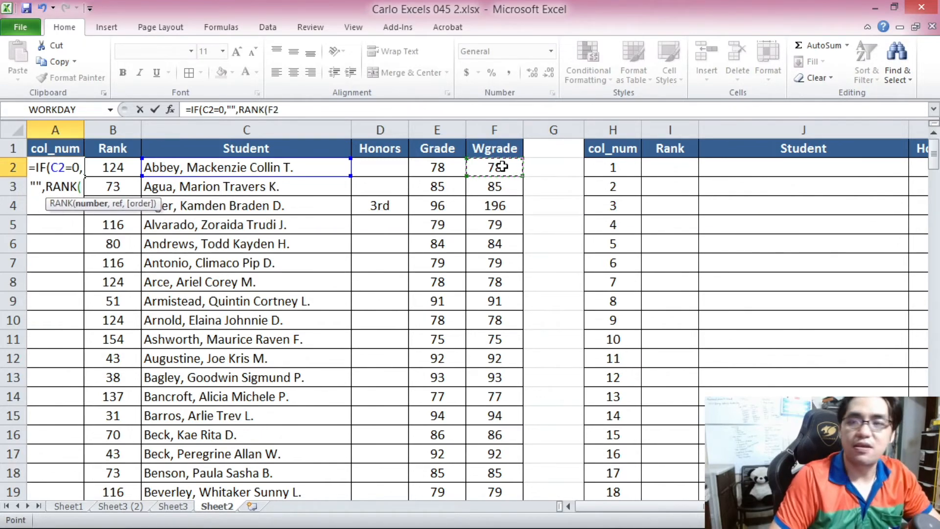
type(",")
left_click_drag(501, 167, 489, 435)
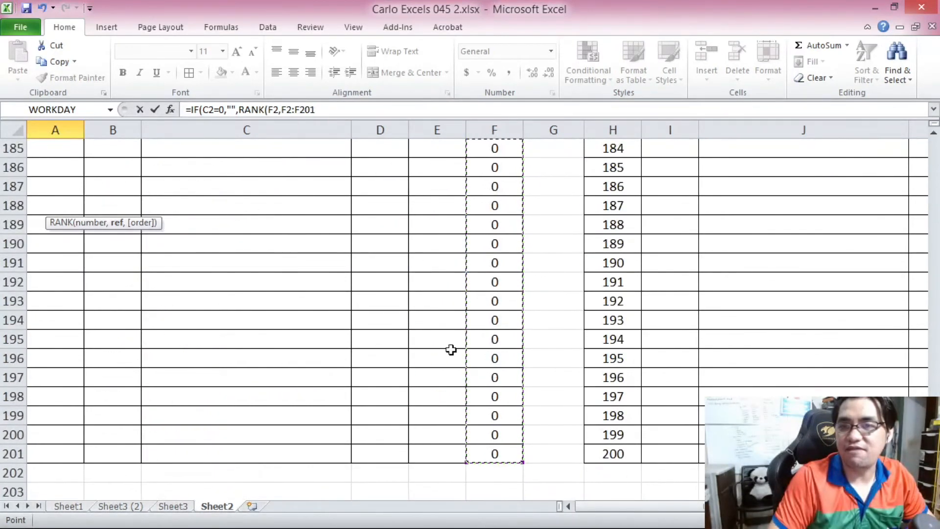
left_click(325, 106)
type(",")
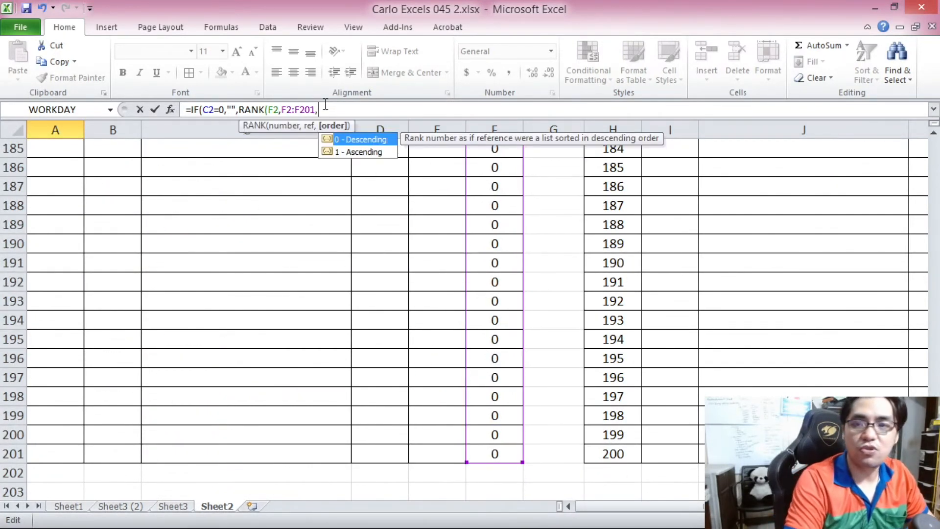
type("0)")
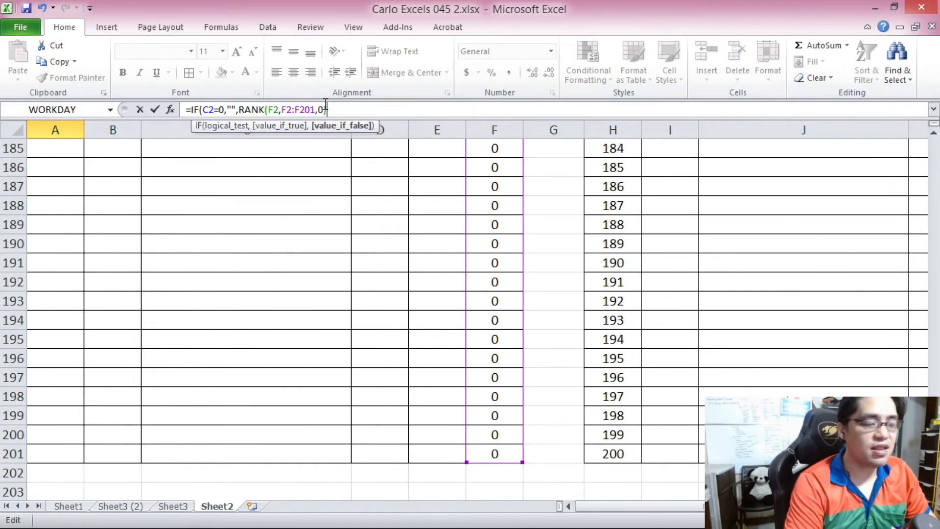
type("+COU")
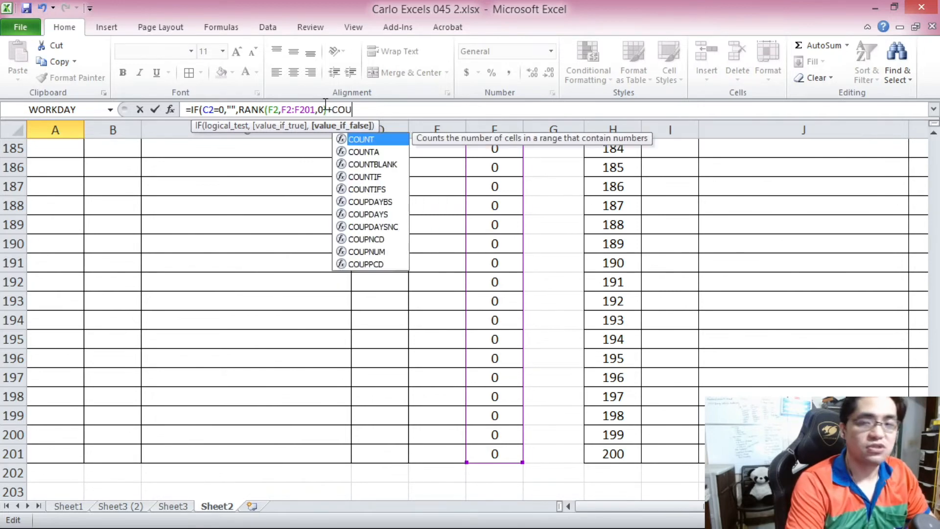
type("NTIF(")
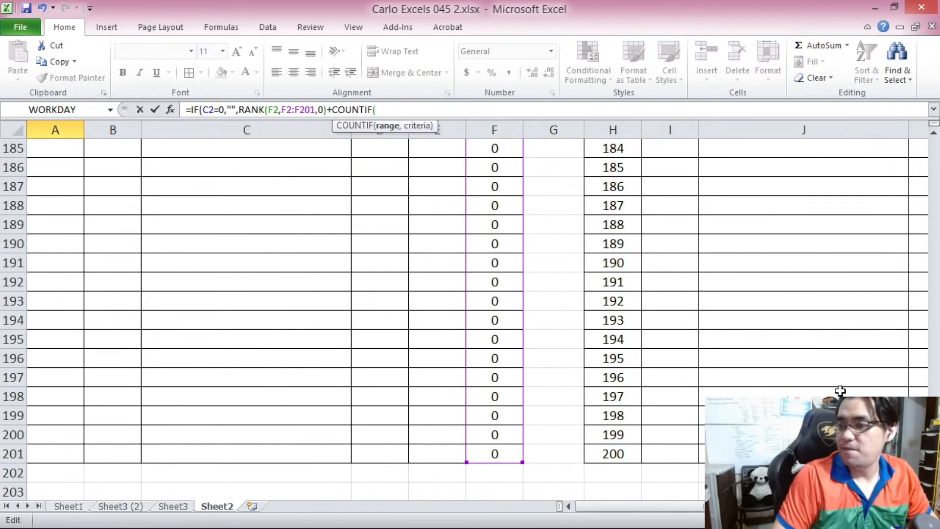
Append a COUNTIF tie-breaker to the A2 formula: +COUNTIF(F2:F2,F2)-1.
scroll(576, 172, "up", 20)
left_click(507, 169)
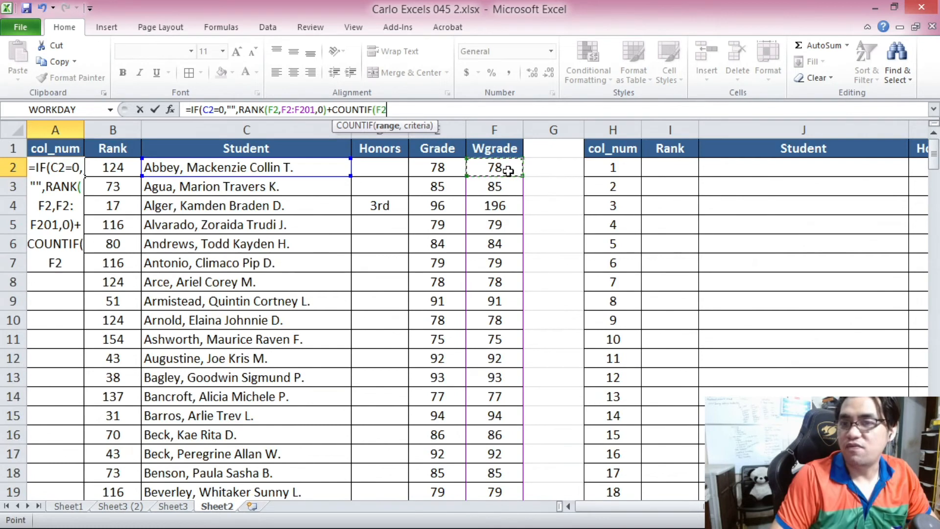
key("F8")
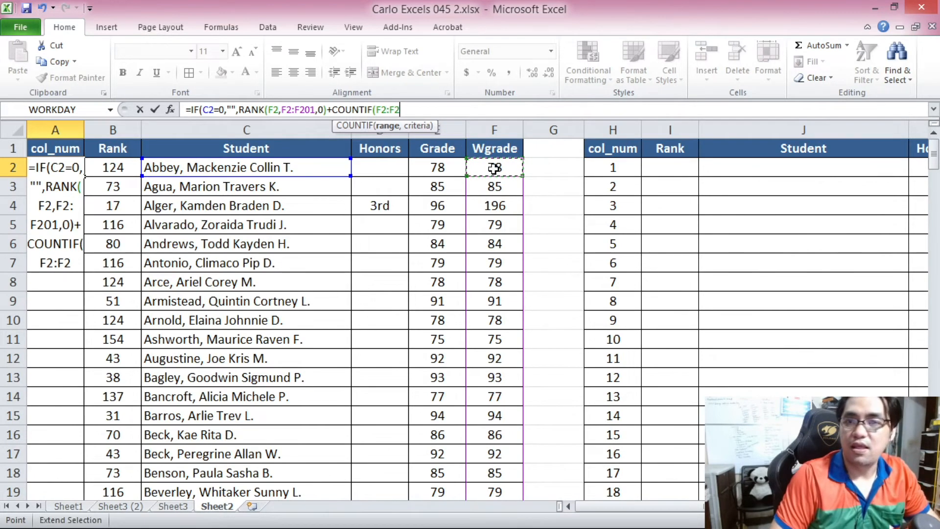
type(",")
left_click(481, 167)
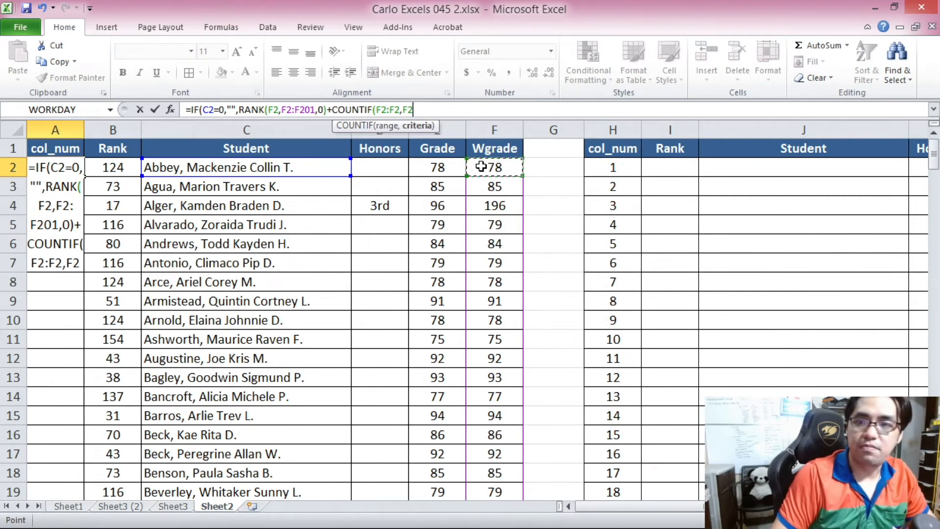
type(")-1")
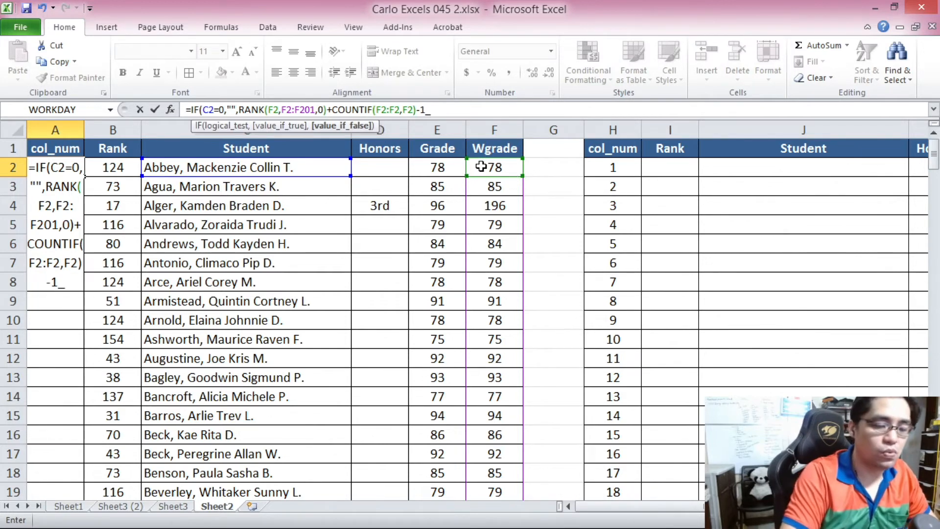
Make the references absolute as $F$2:$F$201 and $F$2:F2, then enter the A2 formula.
left_click(290, 109)
key("F4")
key("F4")
key("F4")
key("F4")
key("F4")
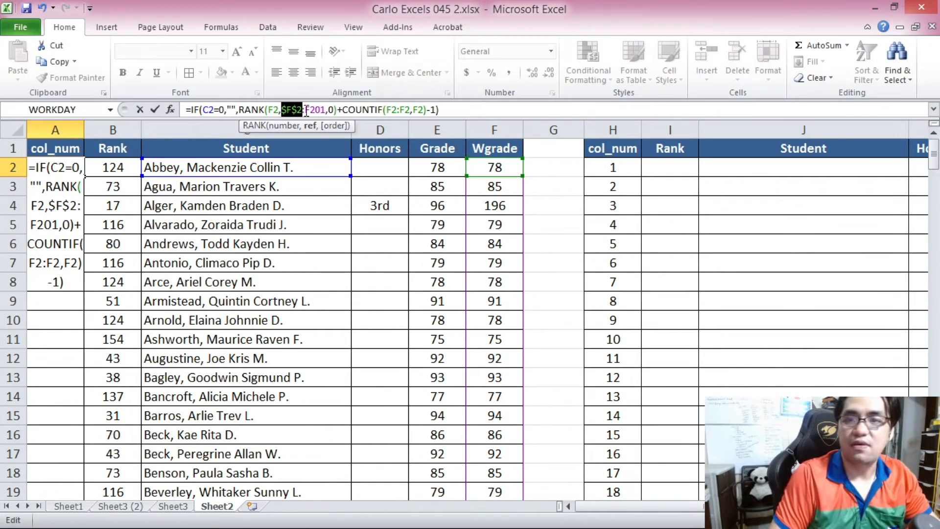
left_click(403, 112)
key("F4")
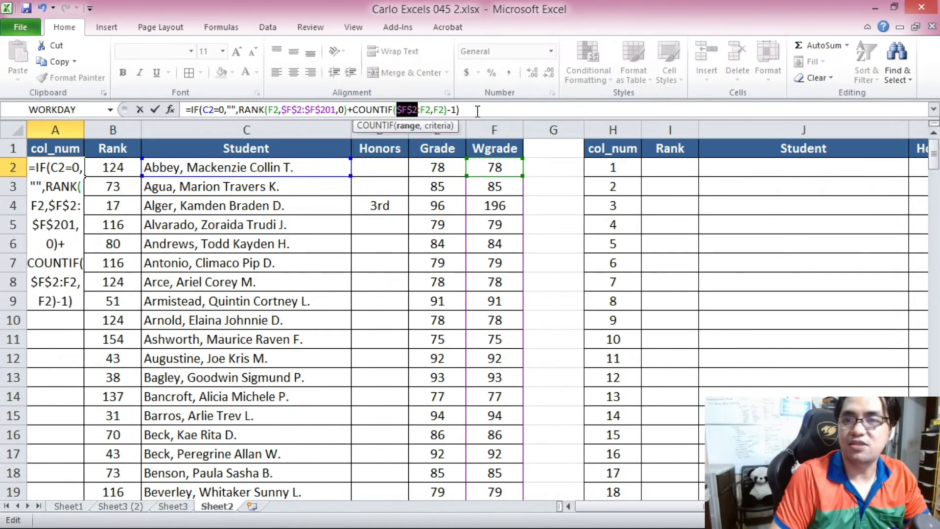
left_click(477, 111)
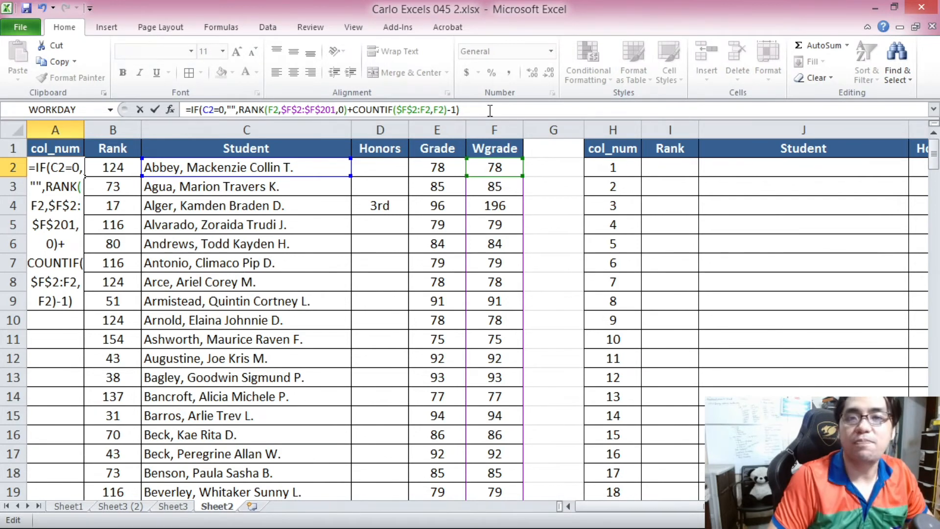
key("Return")
Copy the col_num formula from A2 down through A201.
left_click(73, 171)
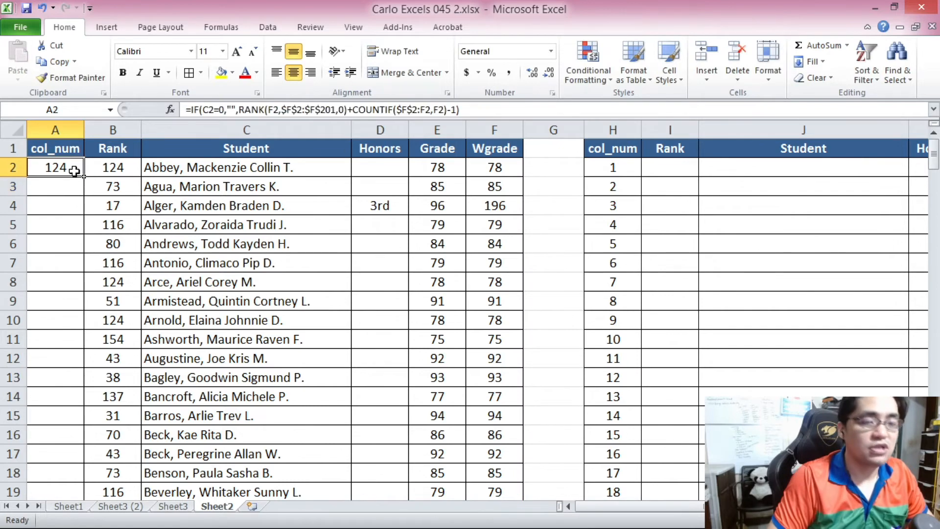
key("ctrl+c")
left_click_drag(933, 159, 934, 174)
left_click(52, 477, "shift")
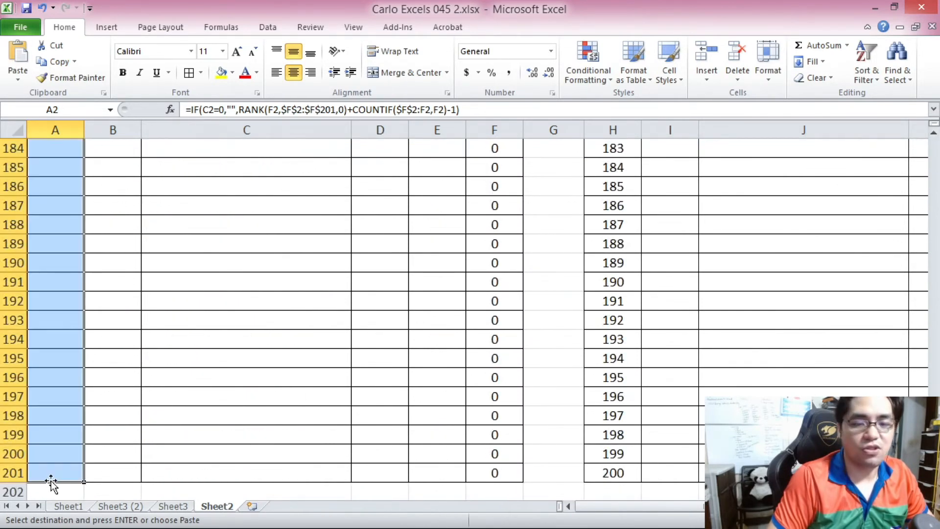
key("ctrl+v")
Compare the col_num values against the Rank column for students with tied Wgrades.
scroll(64, 257, "down", 3)
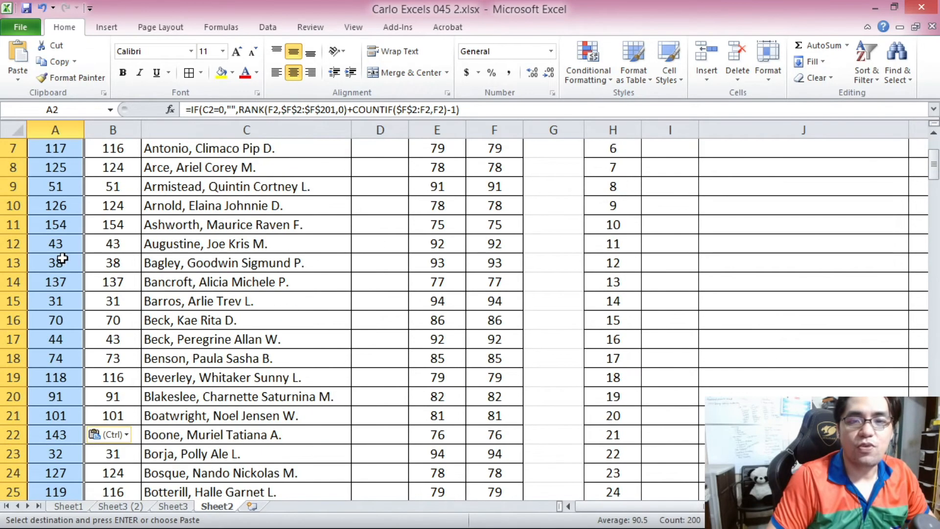
scroll(64, 257, "down", 2)
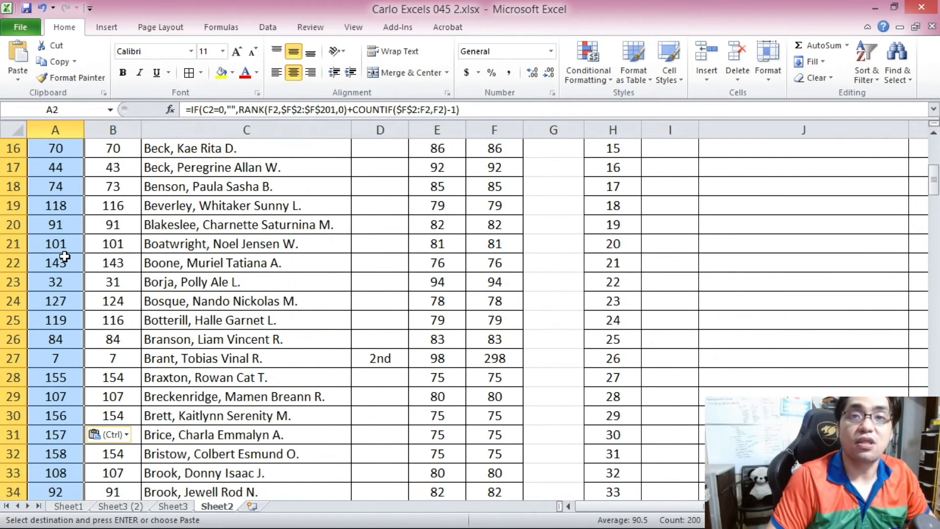
scroll(67, 254, "up", 5)
left_click(47, 150)
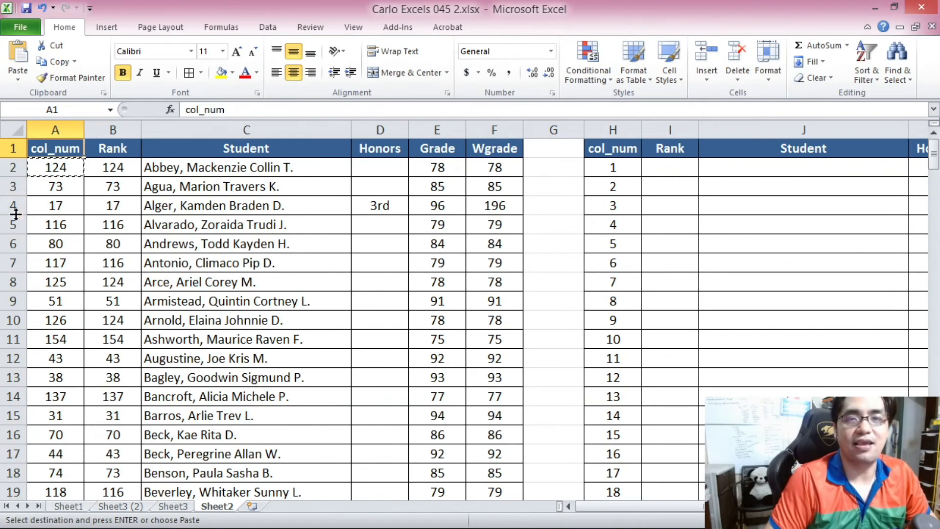
key("ctrl")
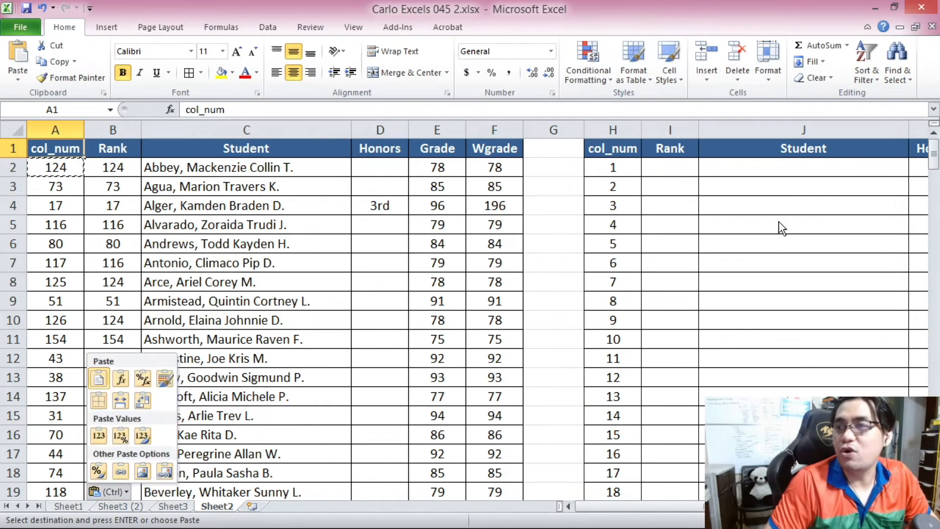
left_click(247, 148)
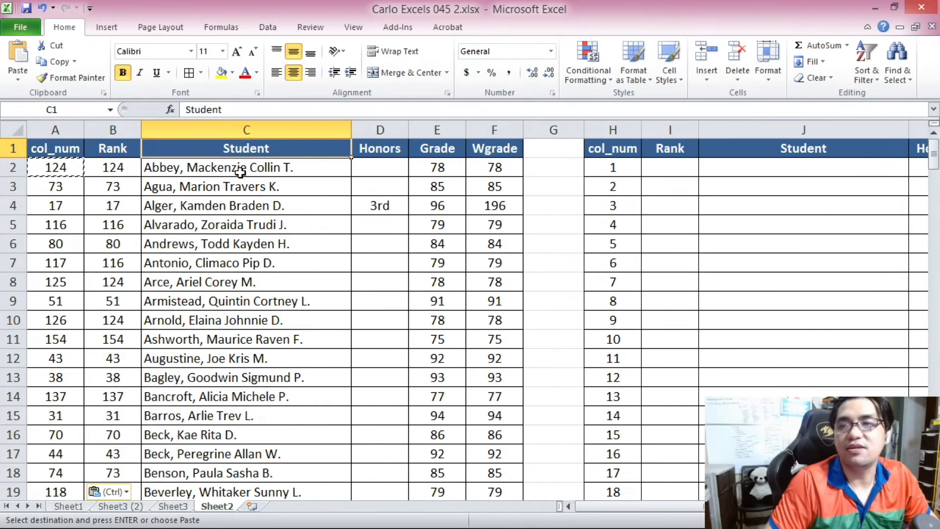
Start an IFERROR(VLOOKUP( formula in the ranking table's first Rank cell, I2.
scroll(241, 173, "down", 1)
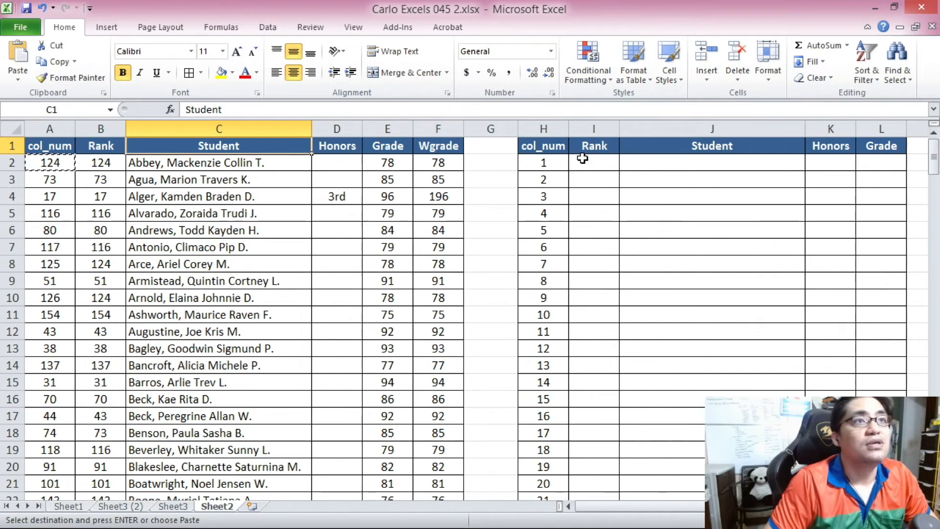
left_click(601, 162)
type("=")
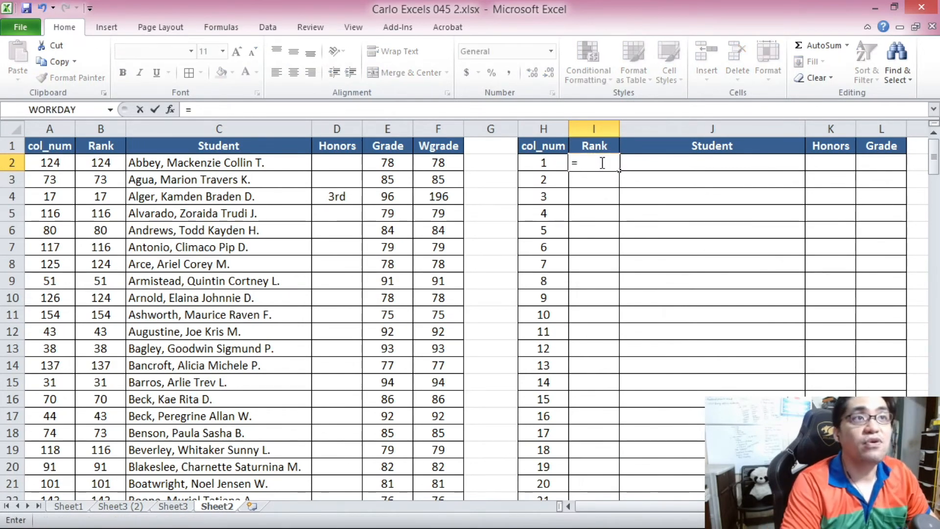
key("BackSpace")
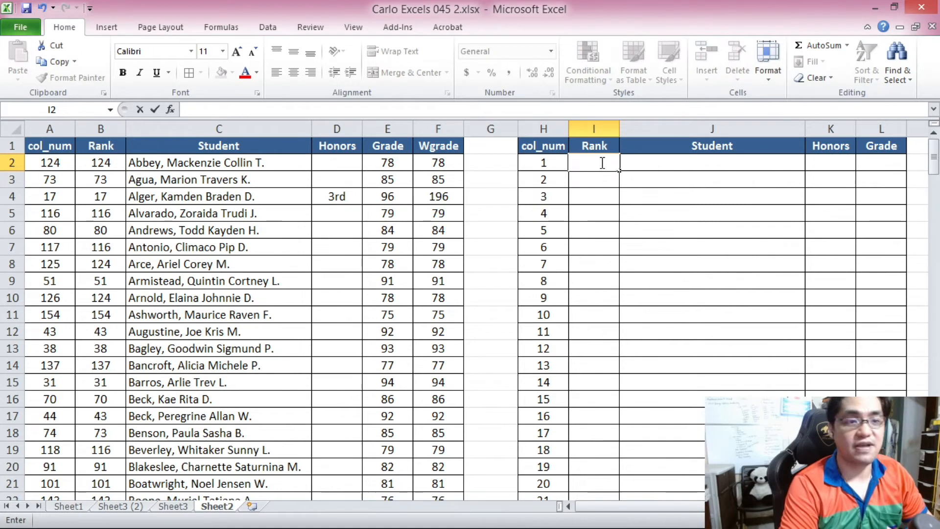
type("=")
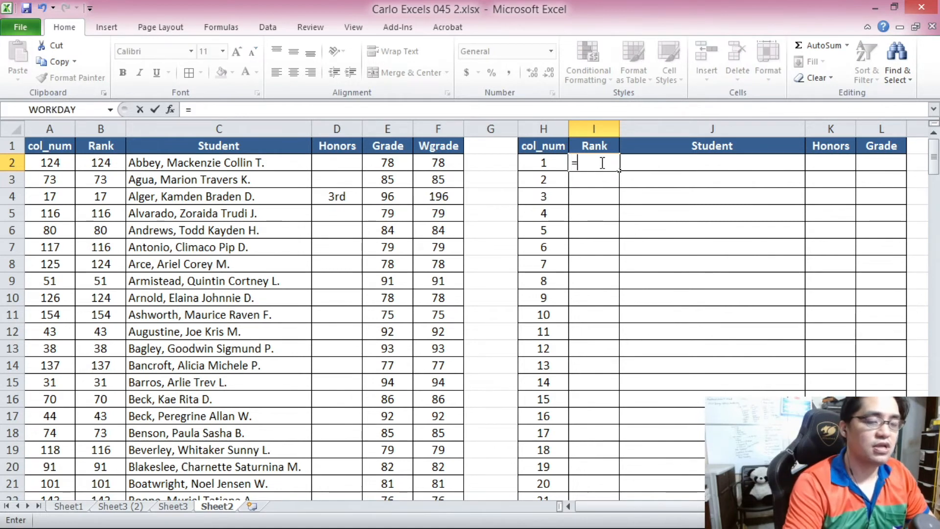
type("IFERROR(")
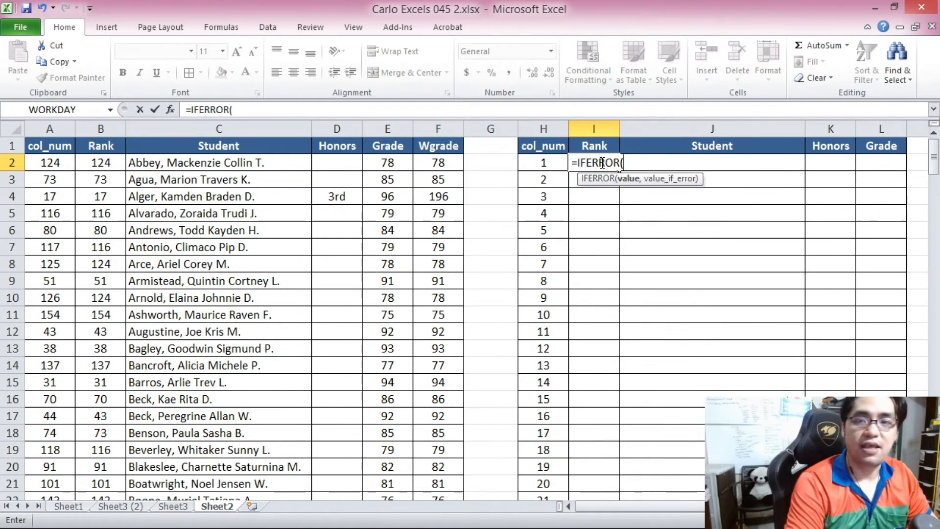
type("VOO")
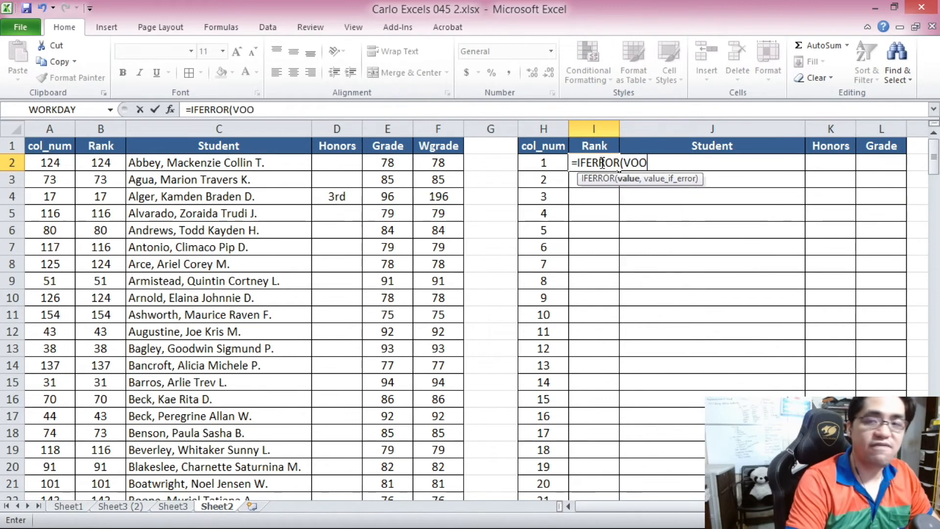
key("BackSpace")
key("BackSpace")
type("LO")
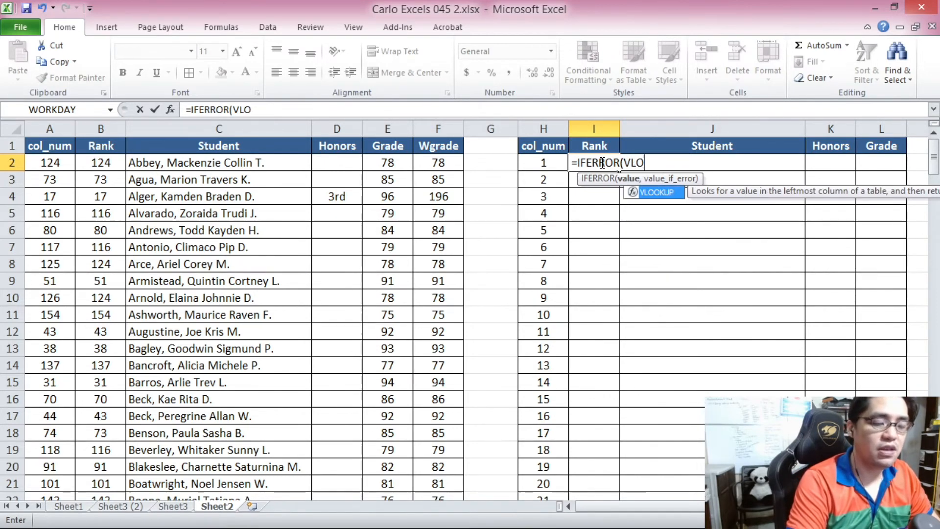
type("OKUP(")
Look up H2 in the range A2:F201, returning column 2 with FALSE for an exact match.
left_click(543, 163)
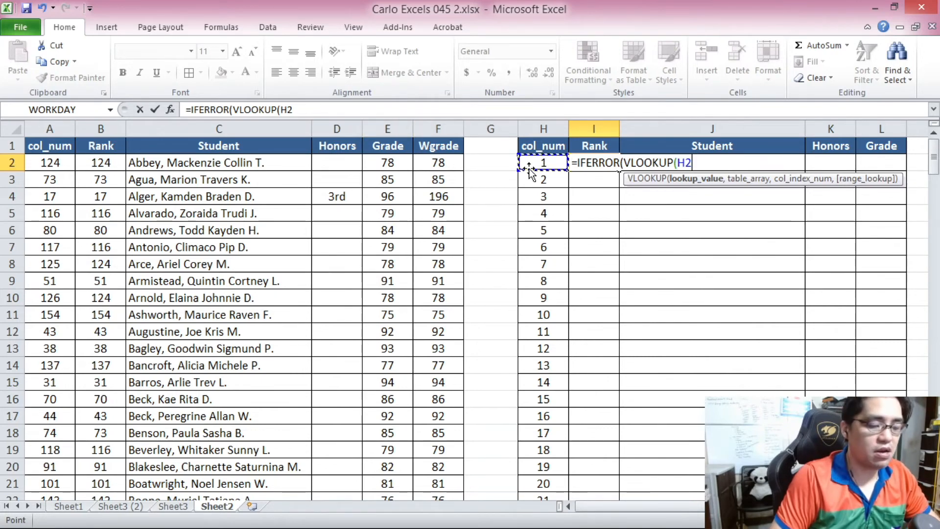
type(",")
left_click_drag(48, 161, 431, 465)
left_click(348, 114)
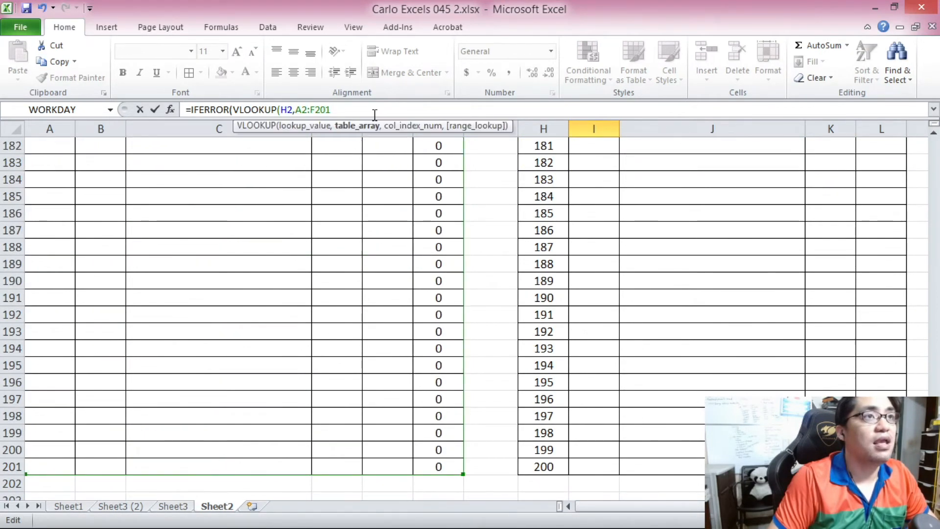
type(",")
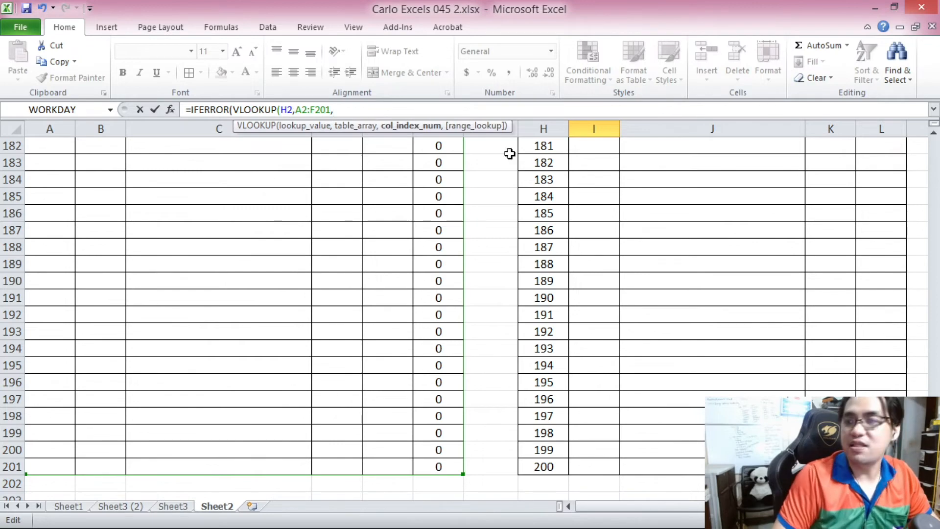
scroll(441, 294, "up", 20)
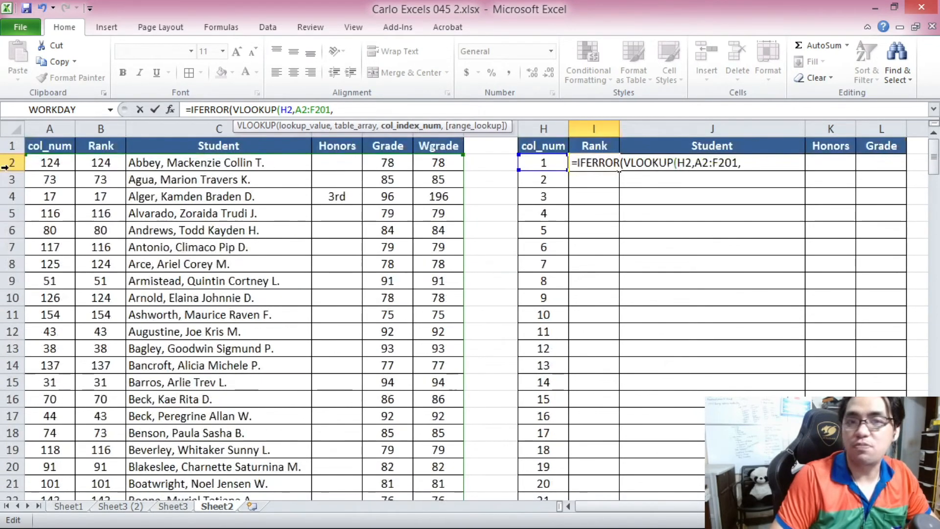
type("2,FALSE)")
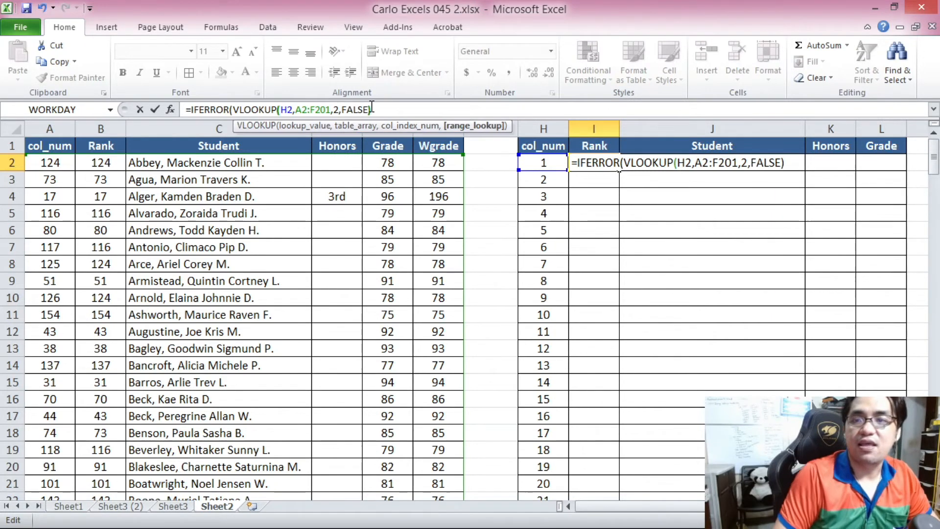
Make the table range absolute as $A$2:$F$201 and try to enter the formula.
left_click(375, 108)
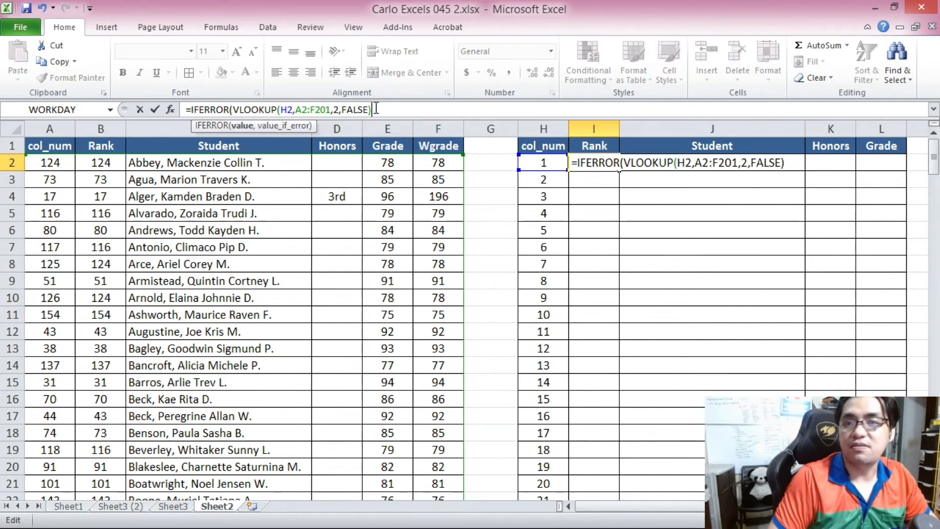
left_click(304, 110)
key("F4")
left_click_drag(326, 110, 342, 110)
key("F4")
left_click(397, 110)
key("Return")
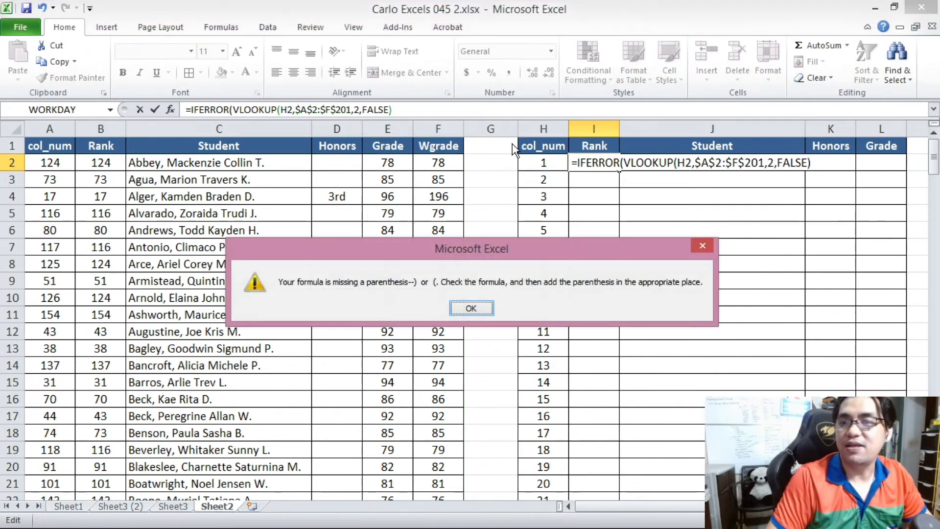
left_click(463, 308)
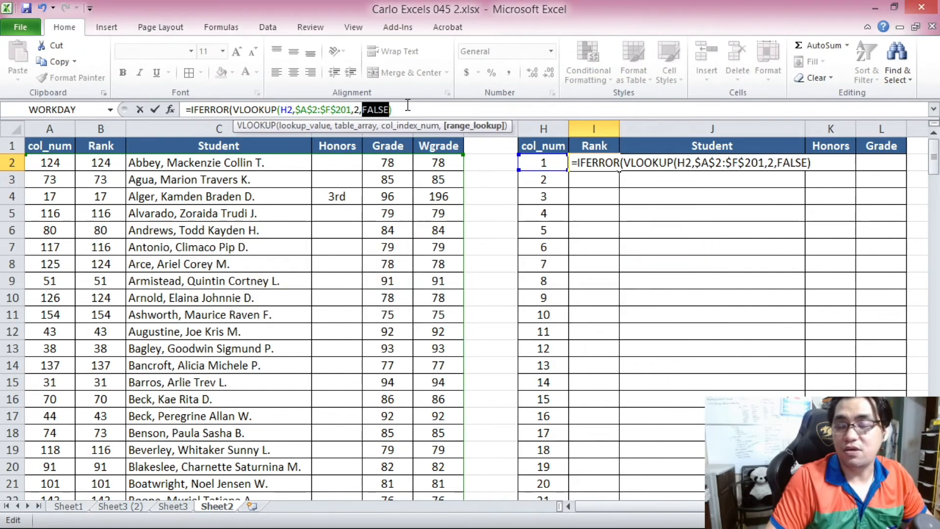
Add "" as the IFERROR fallback value and enter the I2 formula.
left_click(405, 106)
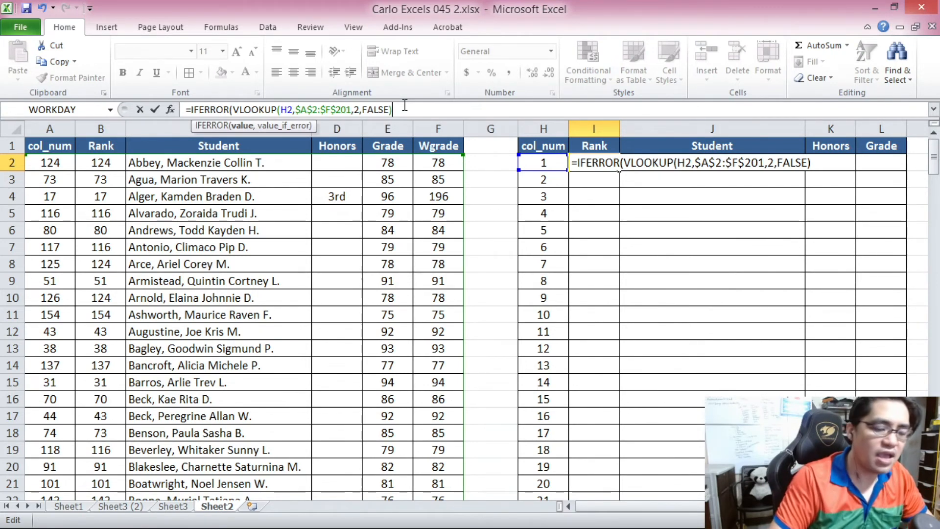
type(",")
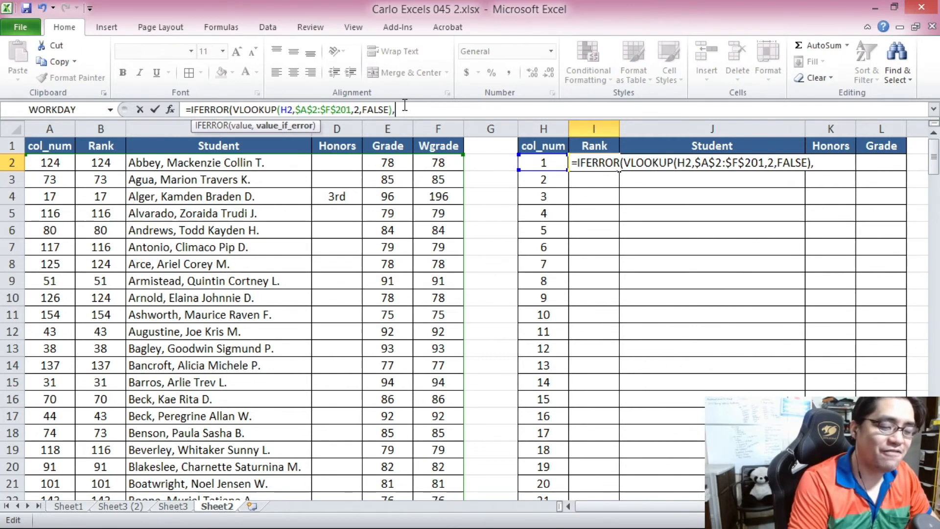
type("\"\"")
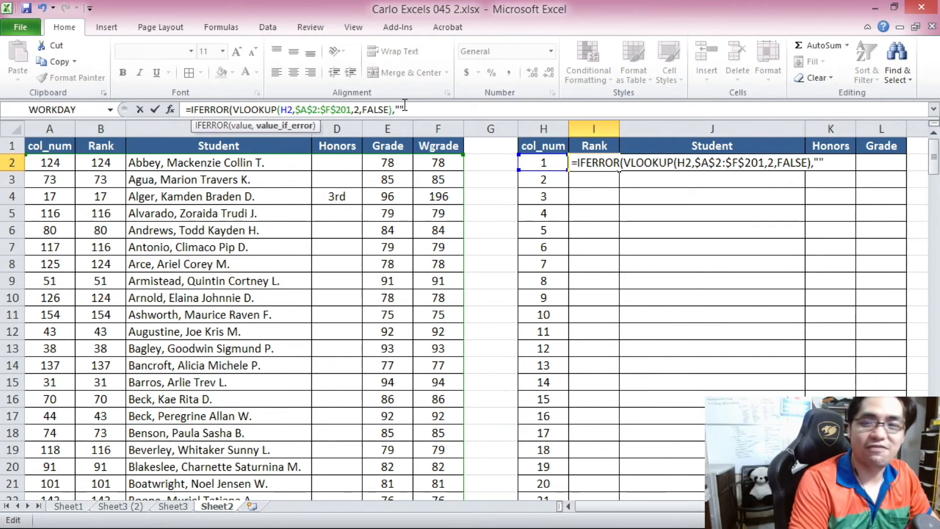
key("Return")
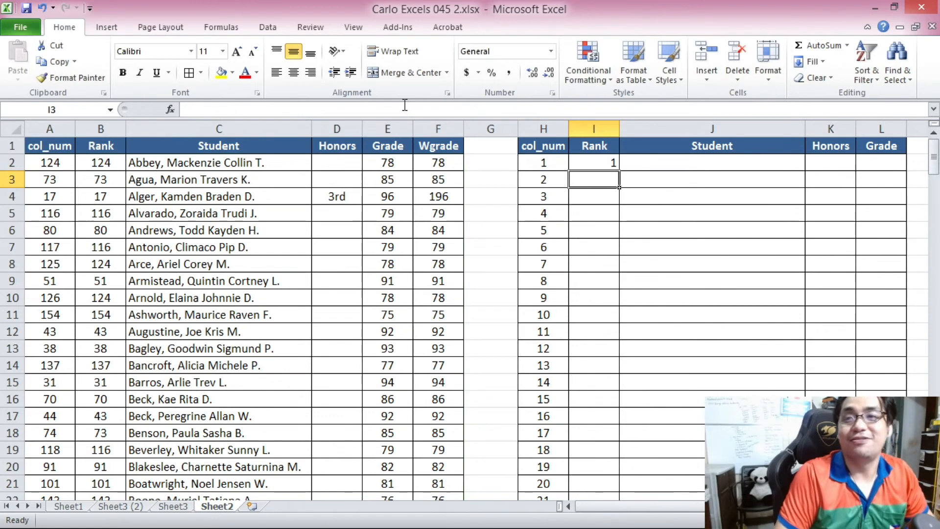
Copy the I2 formula text for reuse in the other ranking columns.
left_click(594, 165)
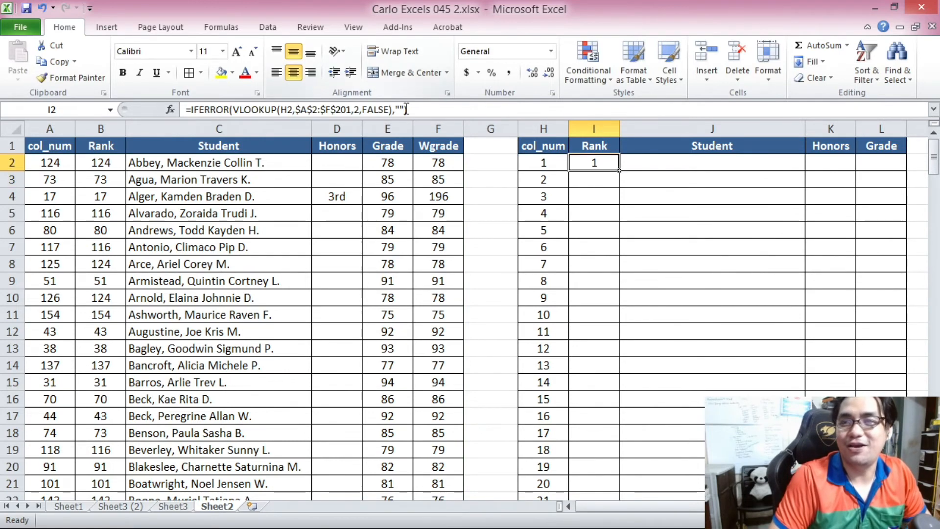
left_click(831, 153)
left_click(847, 129)
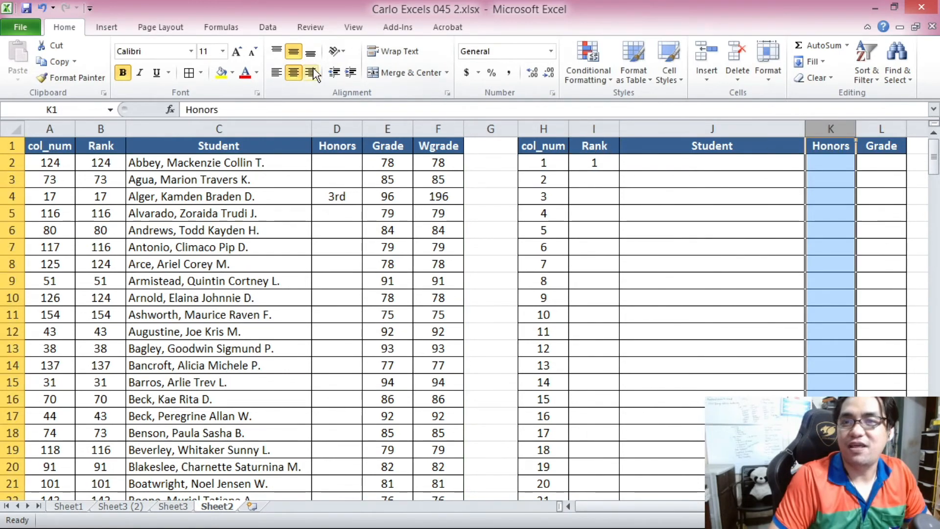
left_click(881, 129)
left_click(596, 128)
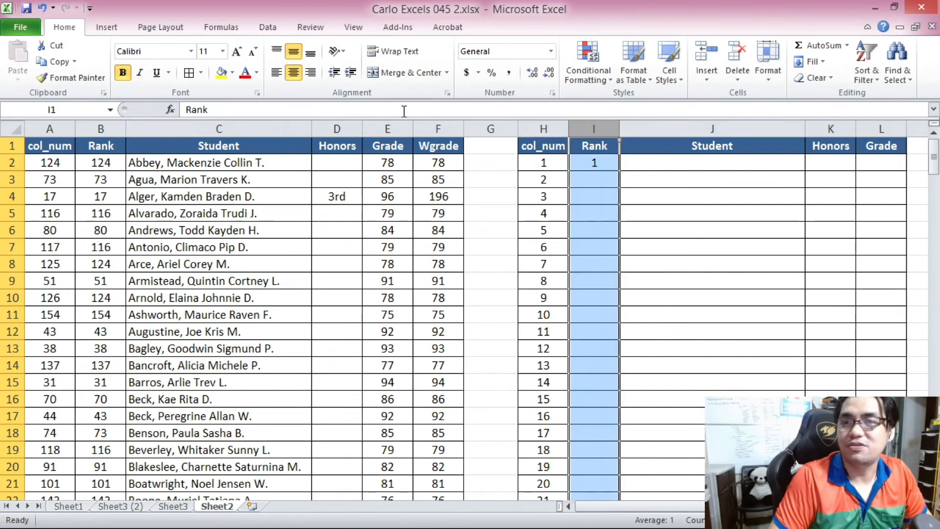
left_click(596, 164)
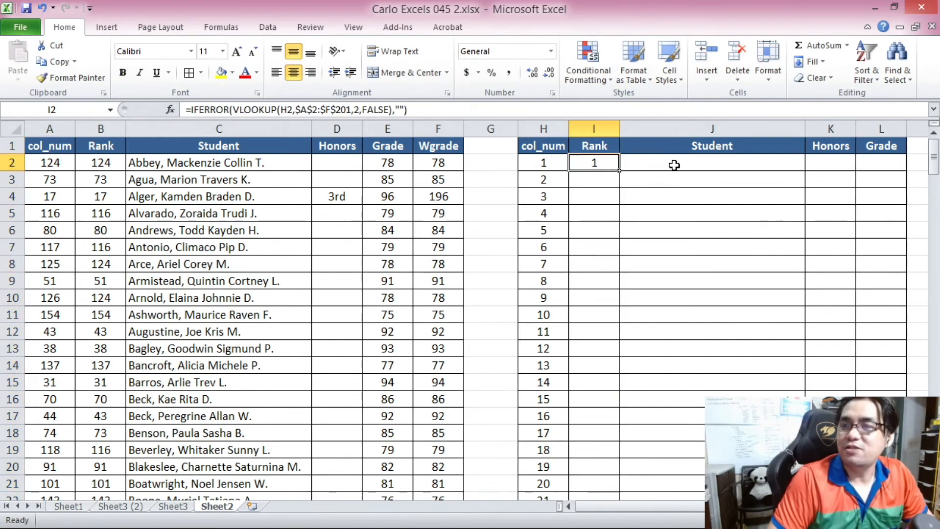
left_click(344, 108)
left_click_drag(344, 108, 185, 109)
key("ctrl+c")
key("Escape")
Paste the formula into J2 with column index 3 and left-align the student name.
left_click(641, 164)
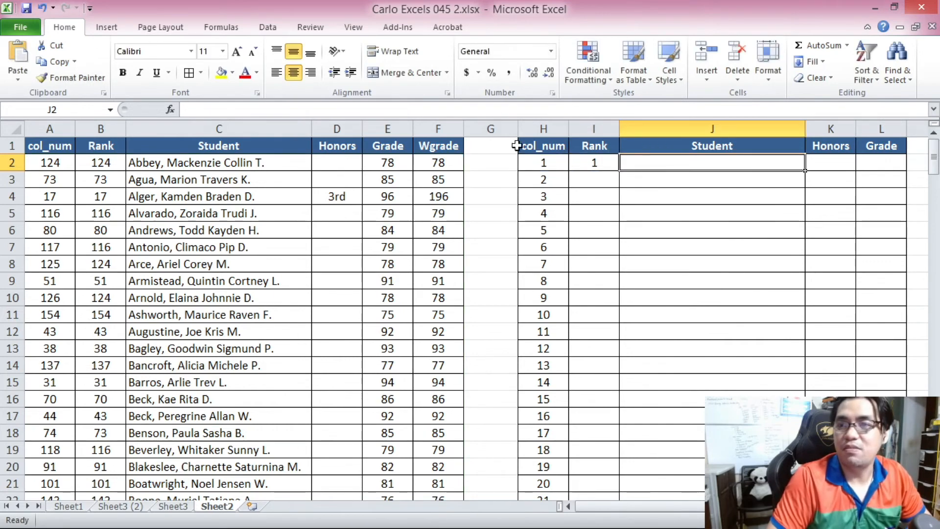
left_click(413, 109)
key("ctrl+v")
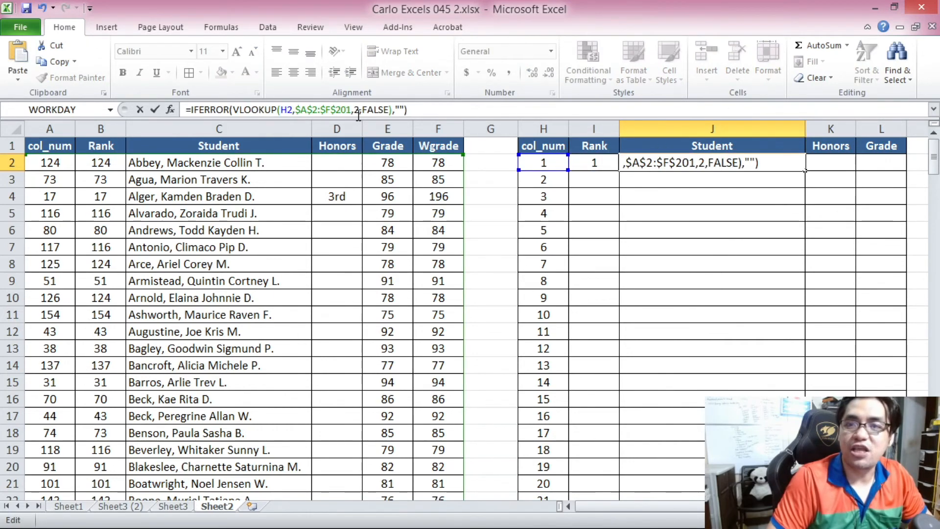
key("Tab")
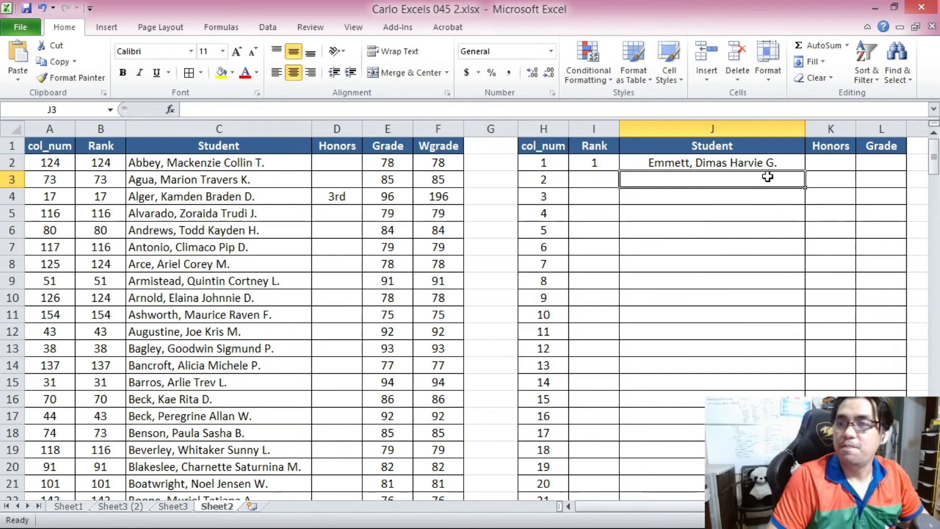
left_click(686, 159)
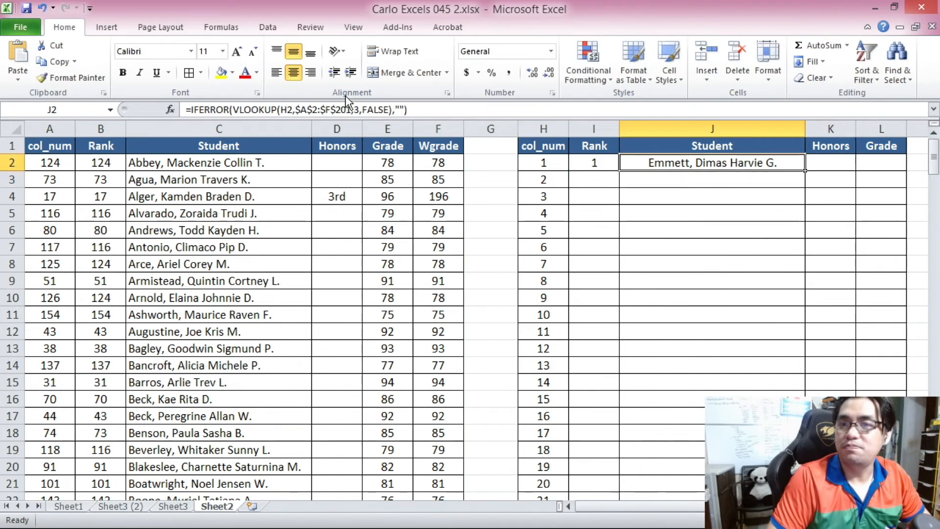
left_click(274, 73)
Paste the formula into K2 and change its column index to 4 for Honors.
left_click(828, 163)
left_click(391, 110)
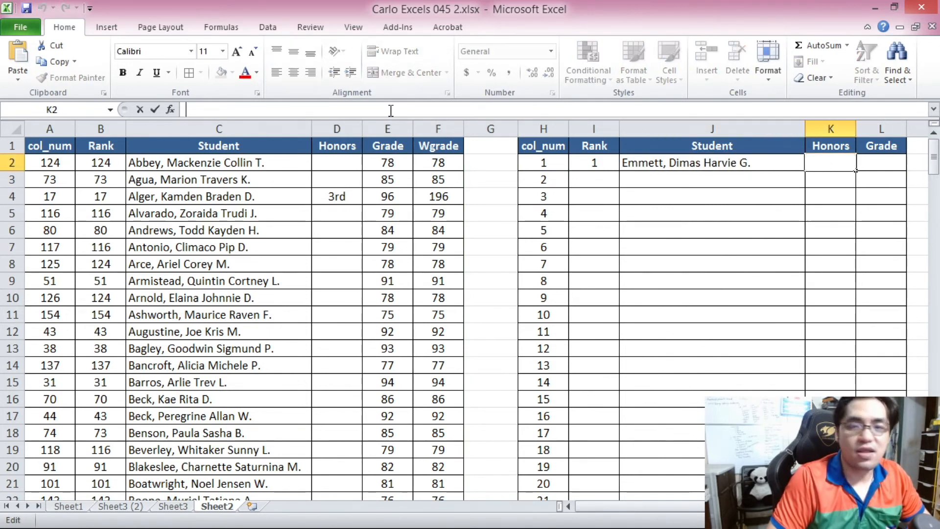
key("ctrl+v")
double_click(357, 110)
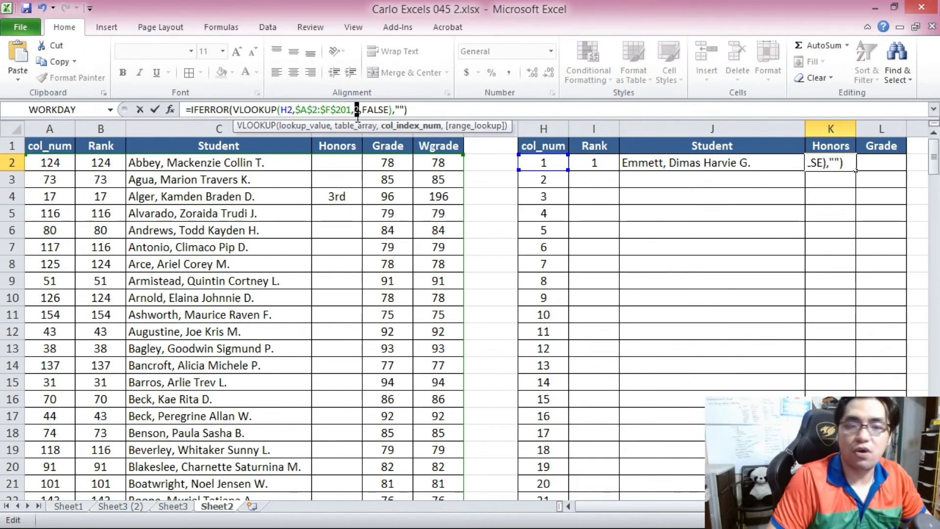
key("Return")
Paste the formula into L2 with column index 5 for Grade.
left_click(876, 163)
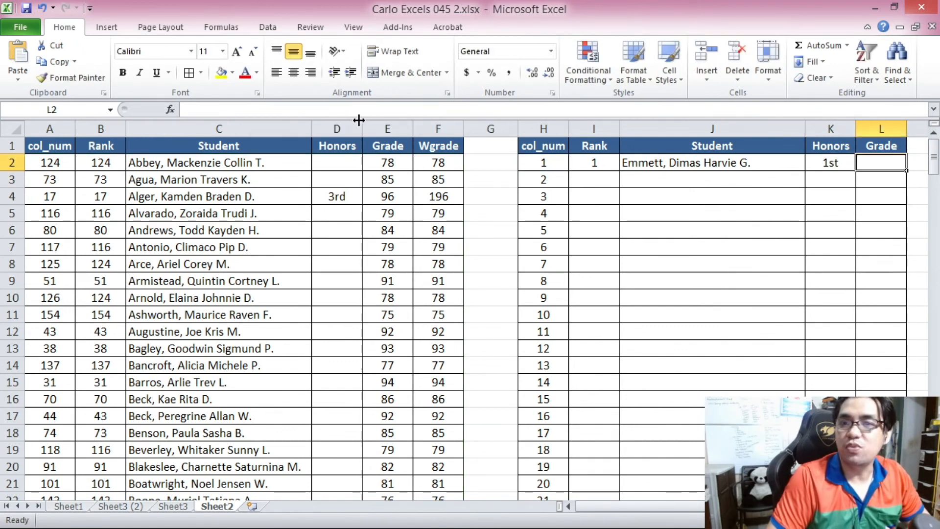
left_click(359, 109)
key("ctrl+v")
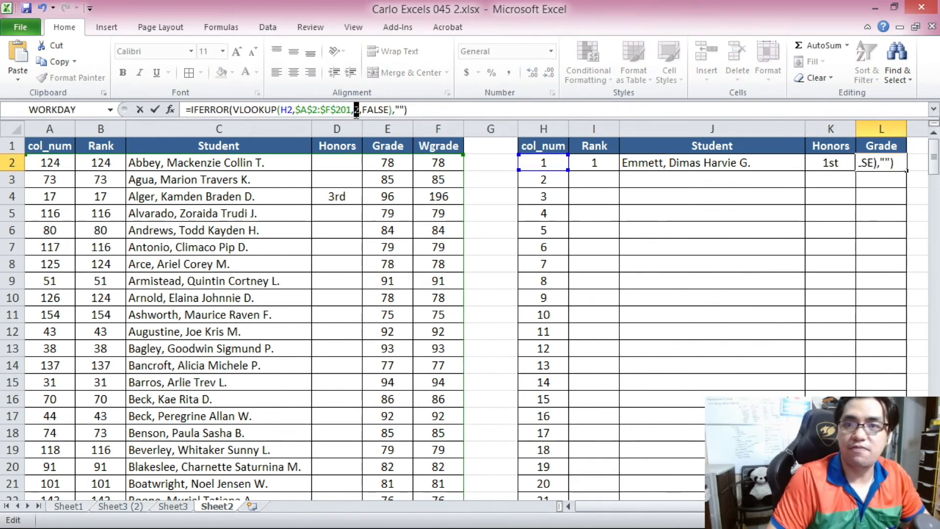
type("5")
key("Return")
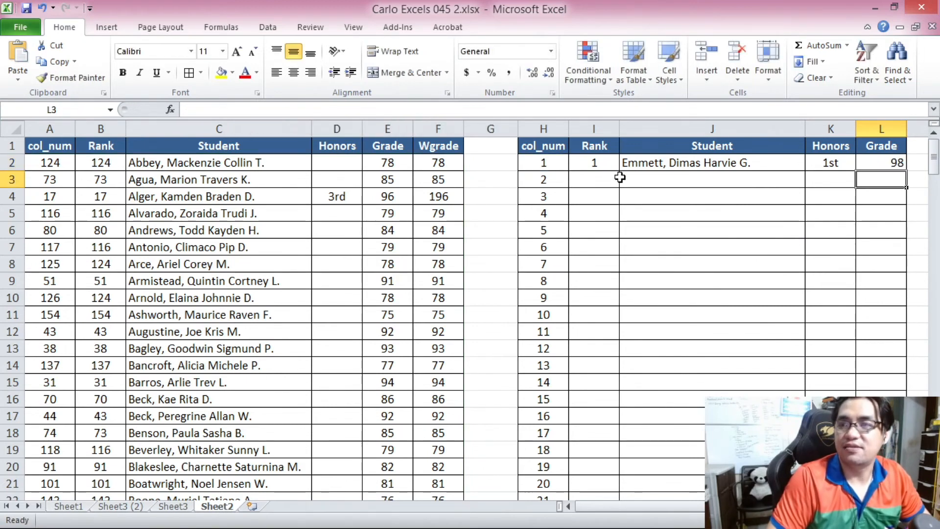
Copy the I2:L2 formulas down through row 201 of the ranking table.
left_click(887, 165)
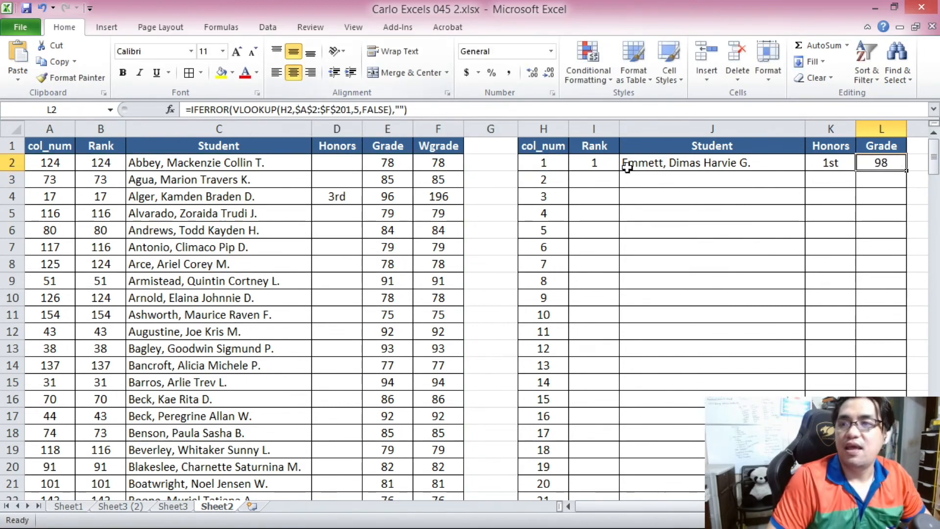
left_click_drag(594, 163, 866, 157)
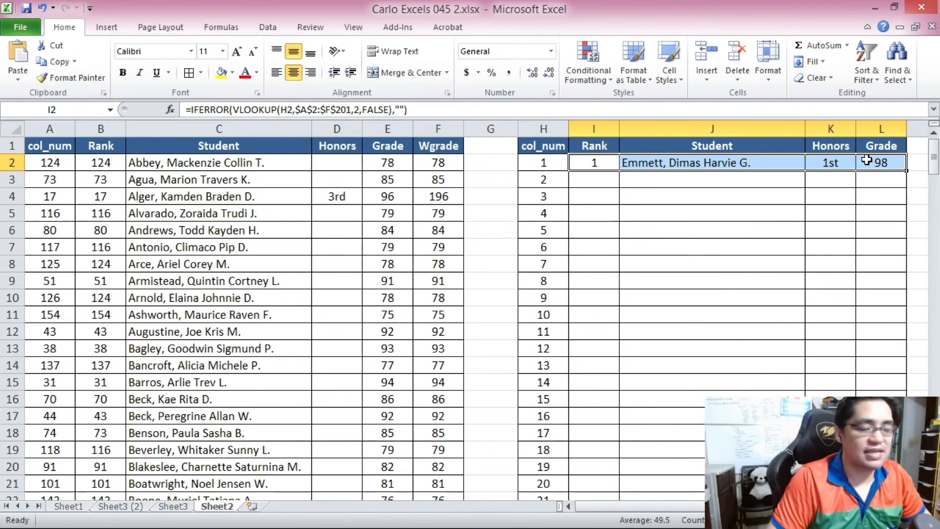
key("ctrl+c")
mouse_move(933, 157)
left_mouse_down()
mouse_move(934, 433)
mouse_move(936, 150)
mouse_move(935, 459)
mouse_move(935, 149)
left_mouse_up()
left_click(881, 483, "shift")
key("ctrl+v")
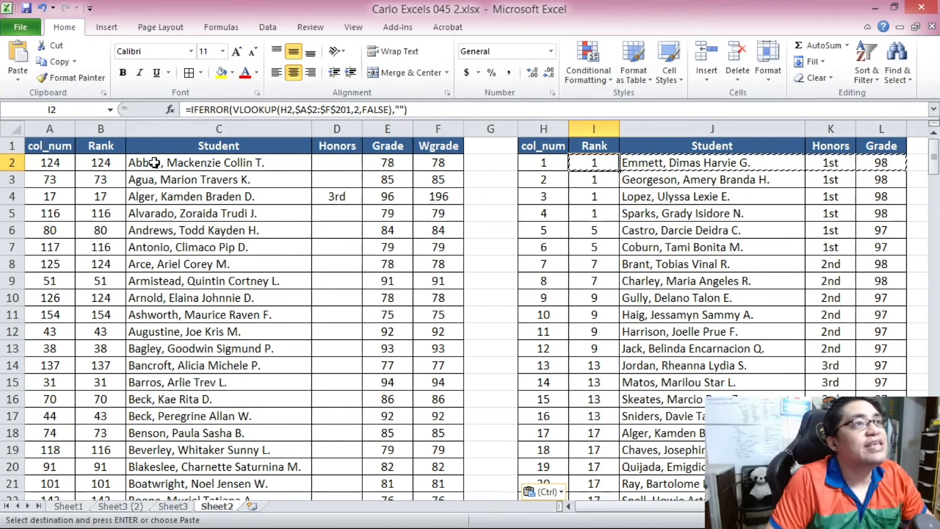
Enter 1st as the Honors value for the first student in D2.
left_click_drag(146, 164, 401, 166)
left_click(342, 167)
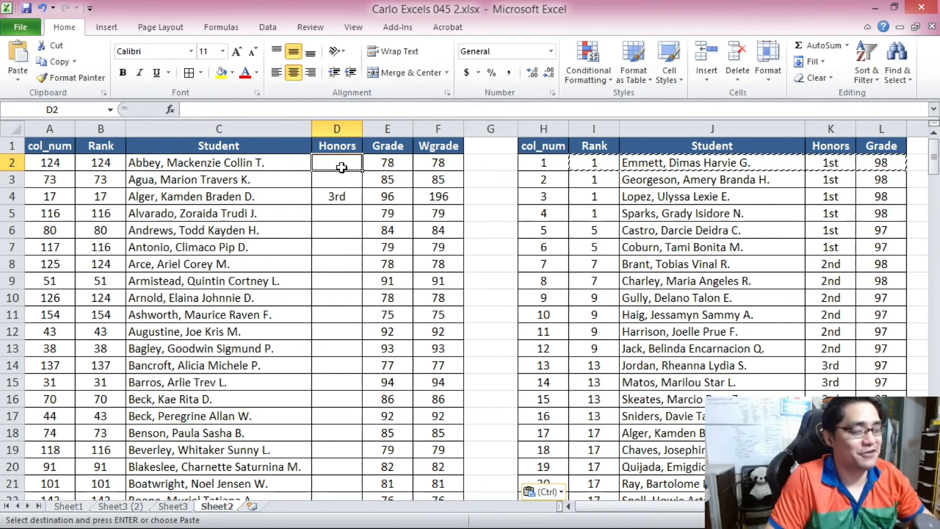
type("1st")
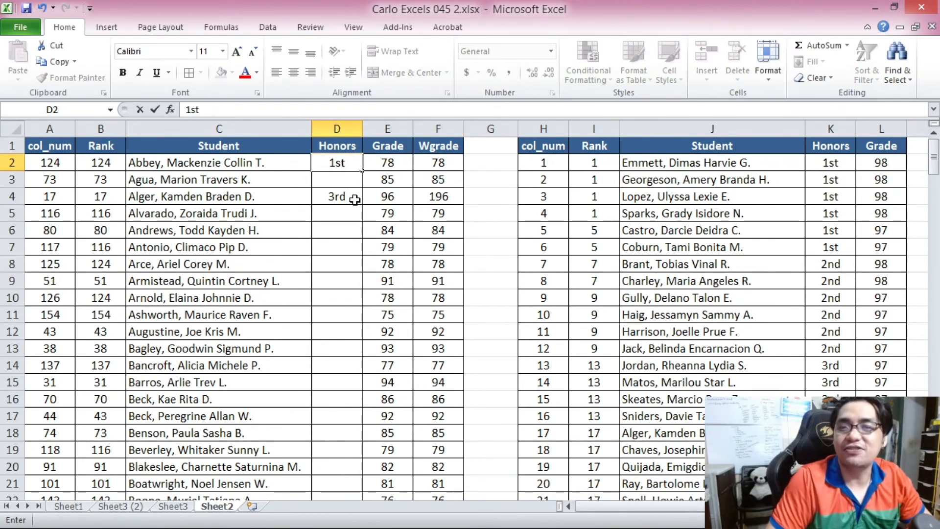
key("Return")
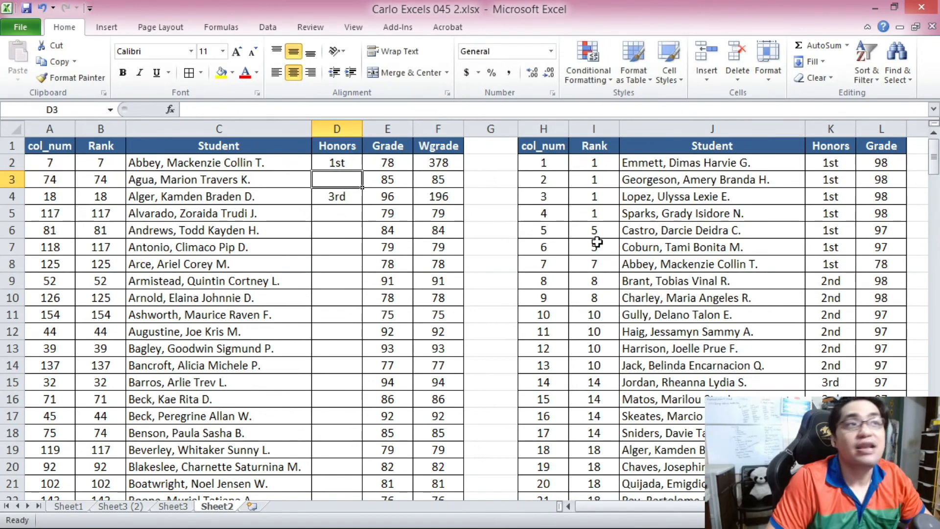
Clear the Honors value in D2 and re-enter 1st to test the ranking table's automatic update.
left_click(346, 162)
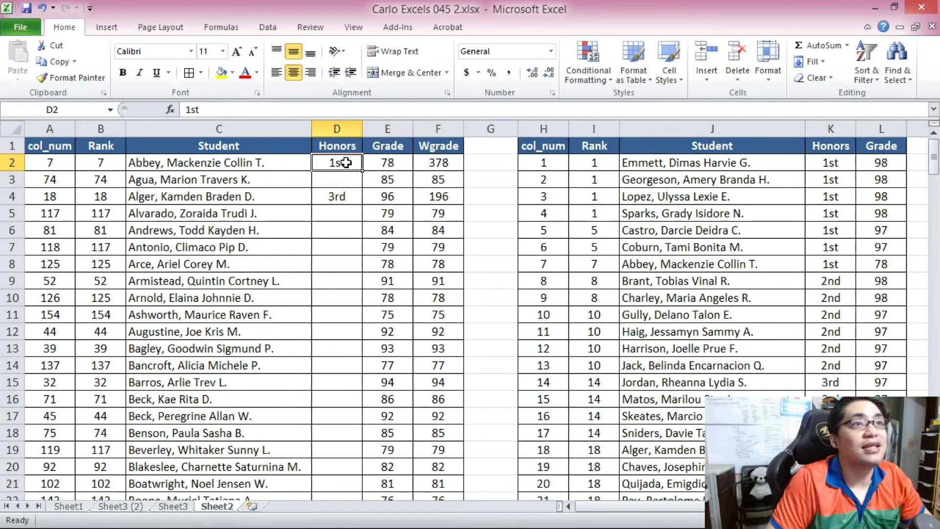
key("Delete")
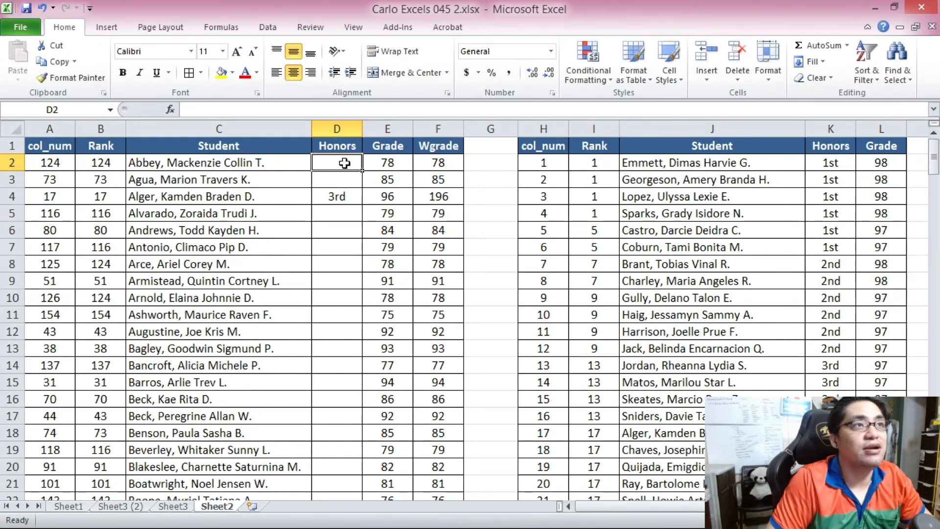
type("1st")
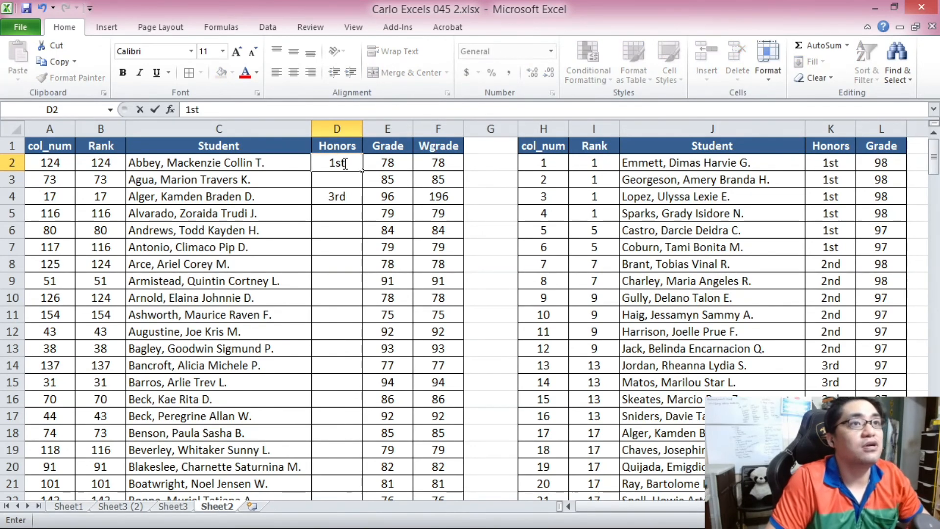
key("Return")
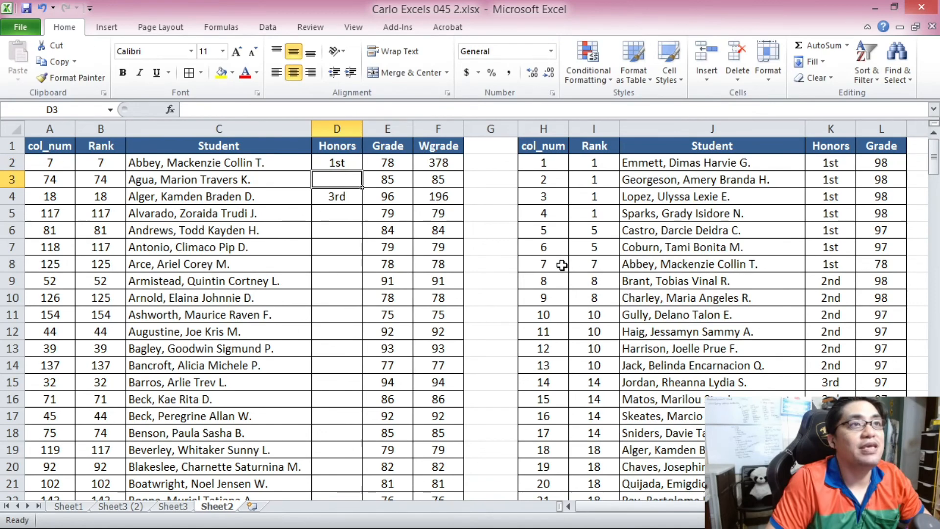
Clear the 1st Honors value of the student in row 59.
left_click_drag(547, 265, 841, 265)
left_click(841, 265)
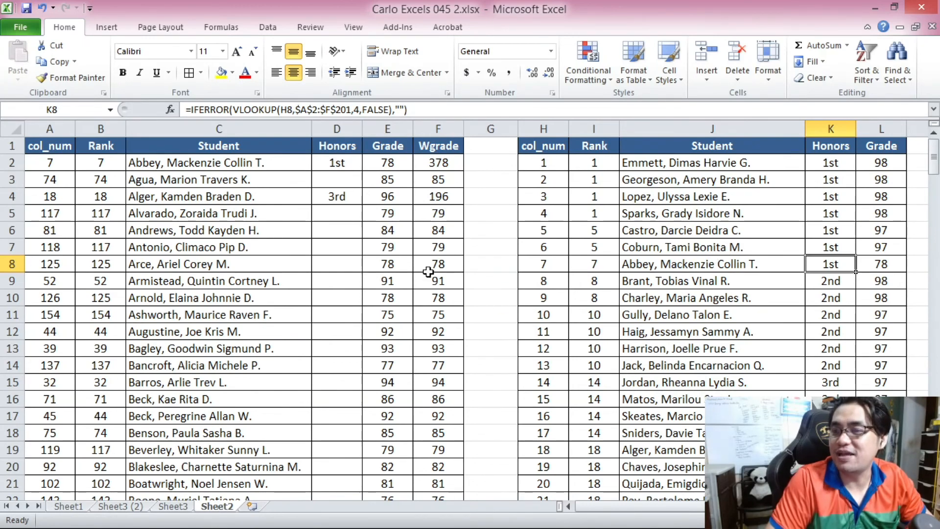
scroll(397, 285, "down", 4)
scroll(397, 285, "up", 4)
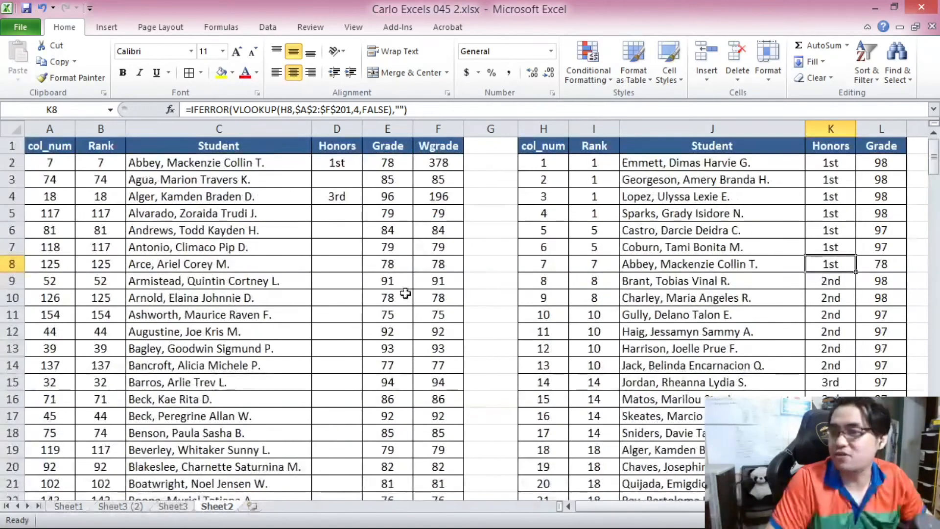
scroll(373, 288, "down", 4)
scroll(296, 331, "down", 13)
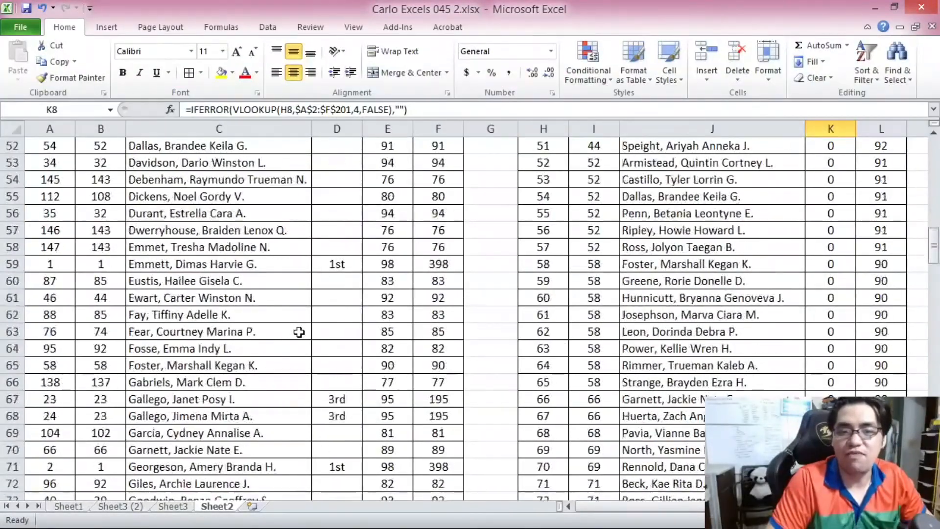
left_click(340, 265)
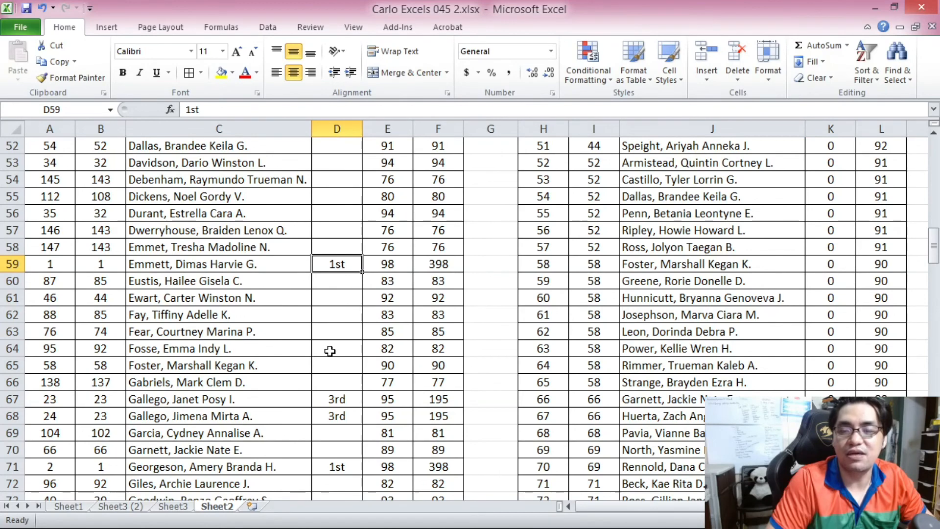
key("Delete")
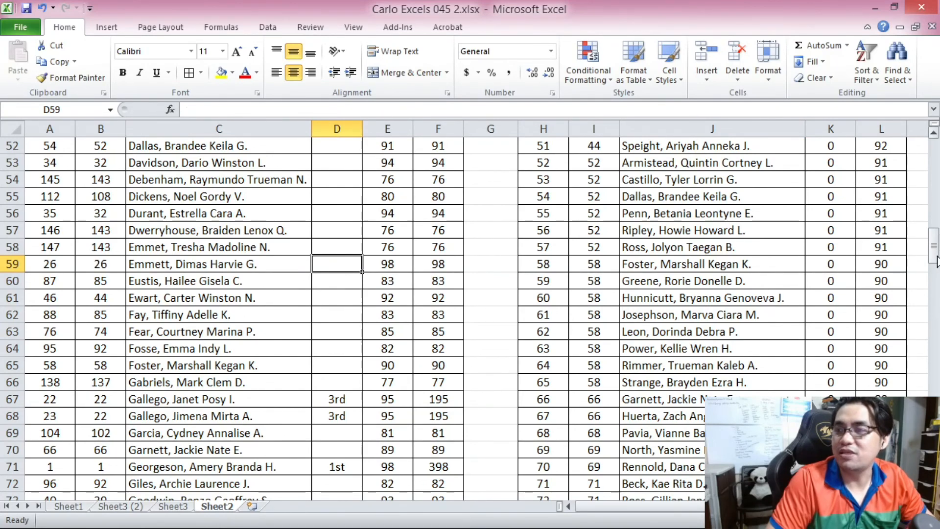
Review the top rows of the updated ranking table and the Rank formulas in I2 and B2.
scroll(934, 262, "up", 17)
left_click_drag(663, 159, 881, 198)
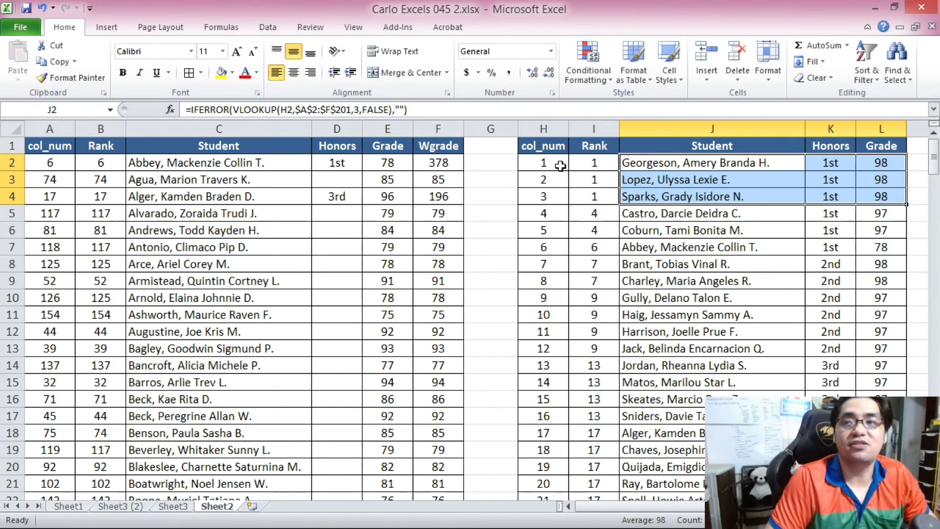
left_click(591, 168)
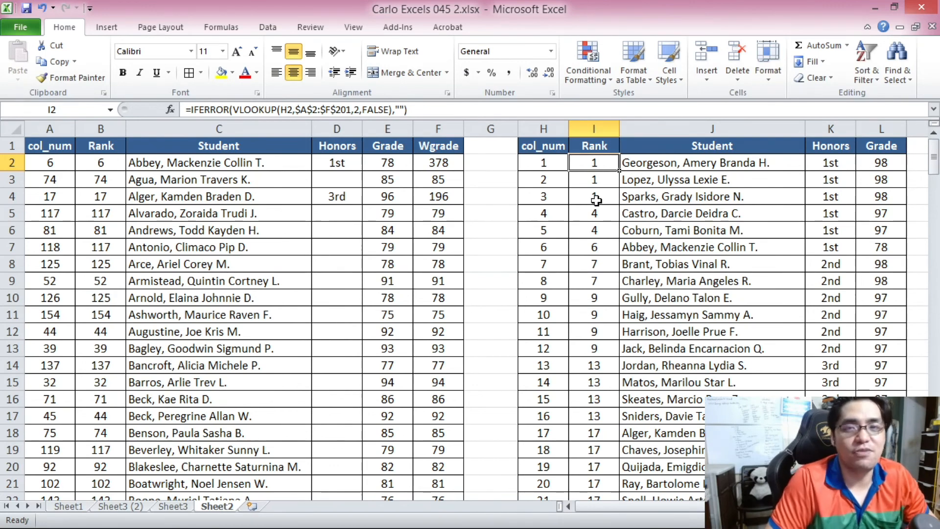
left_click(91, 168)
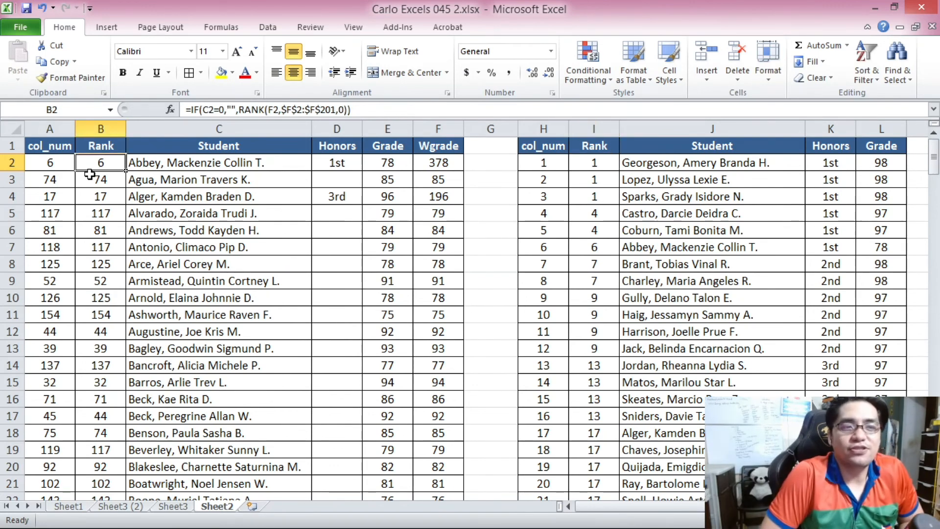